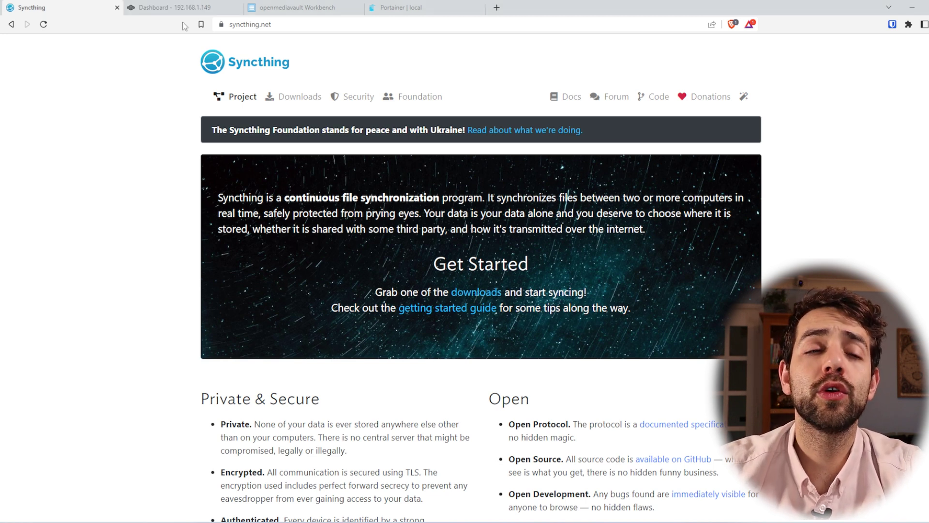
- Look over the TrueNAS, openmediavault and Portainer pages, then return to TrueNAS and view its dashboard and storage datasets
left_click(195, 4)
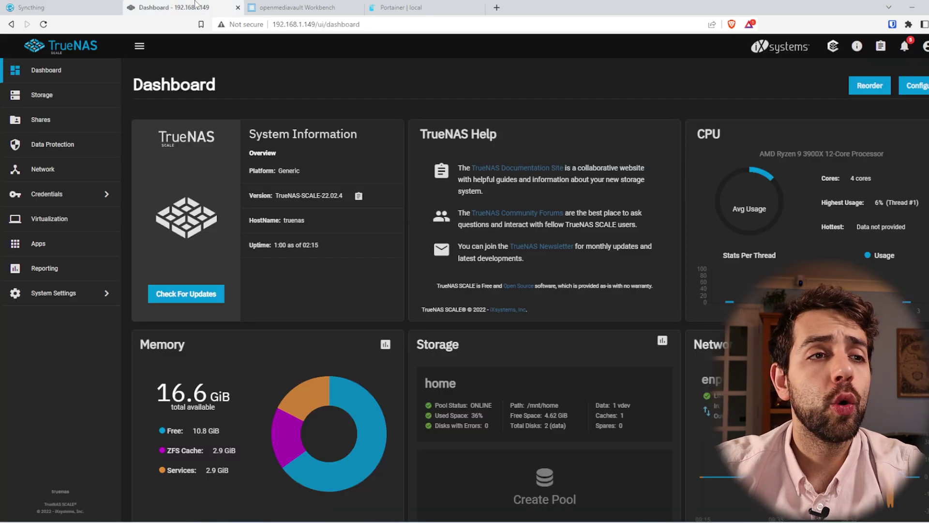
left_click(298, 7)
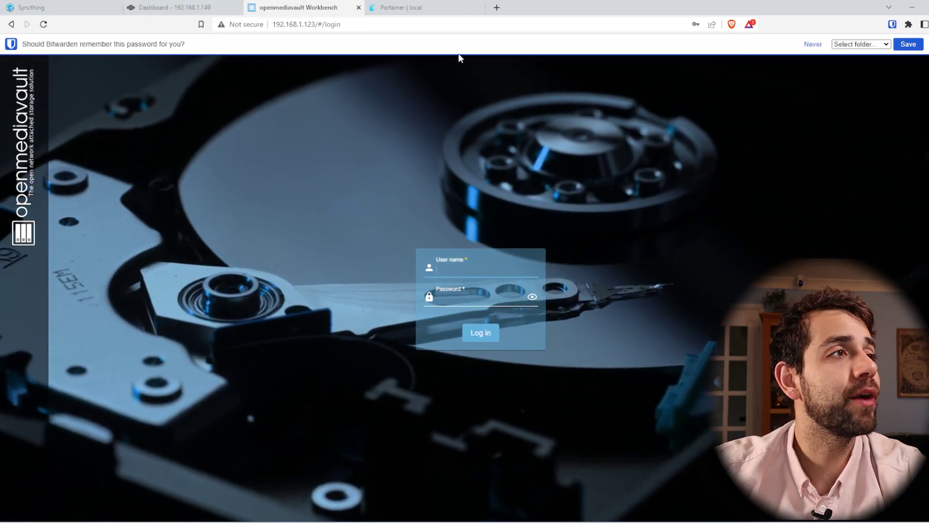
left_click(401, 7)
left_click(33, 195)
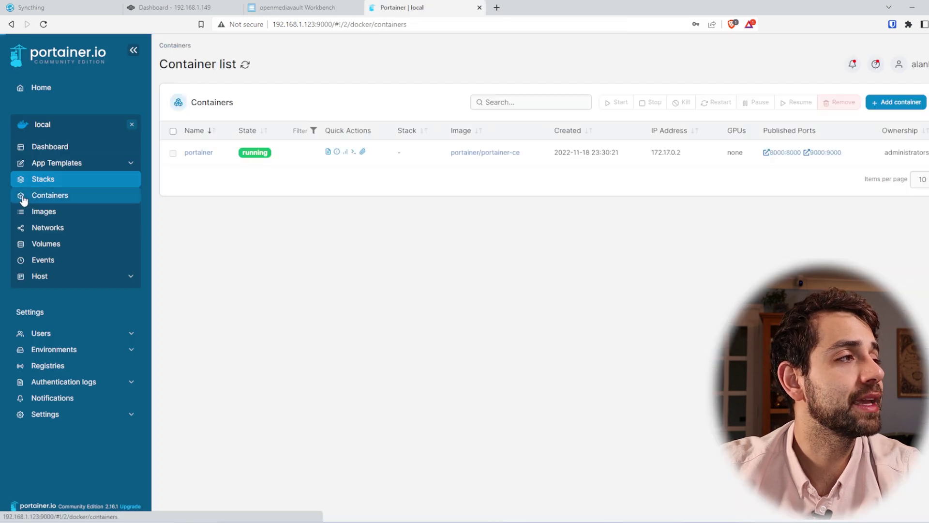
left_click(167, 7)
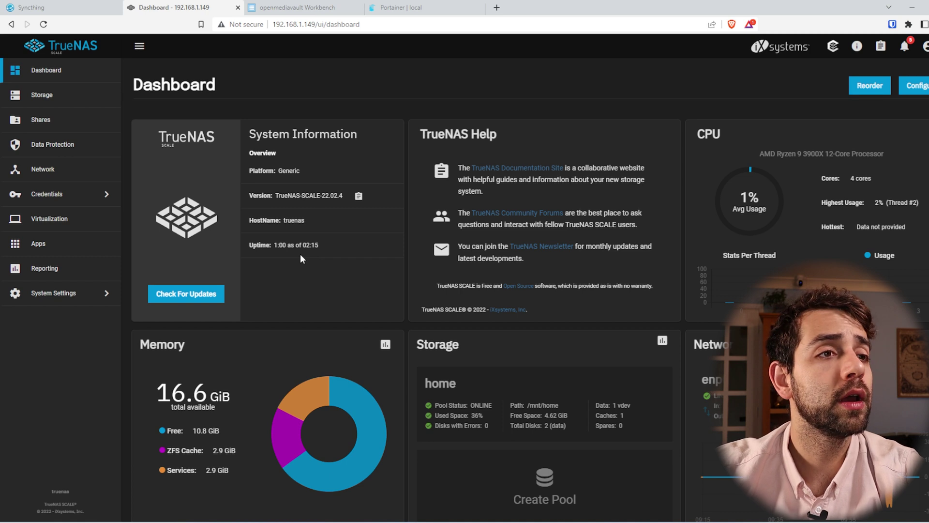
scroll(265, 346, "down", 1)
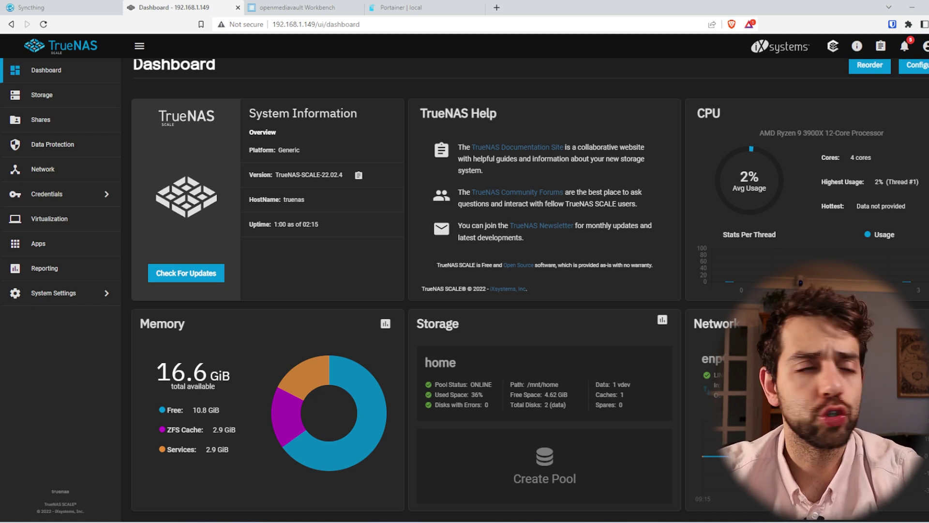
left_click(33, 98)
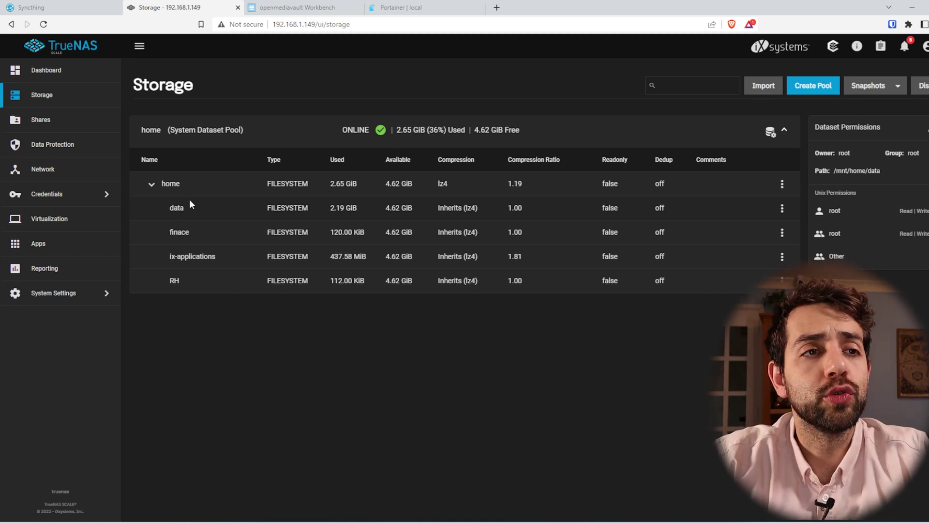
- Examine the available TrueNAS applications and the URL of the Official catalog, and return to the available applications
left_click(59, 245)
left_click(251, 127)
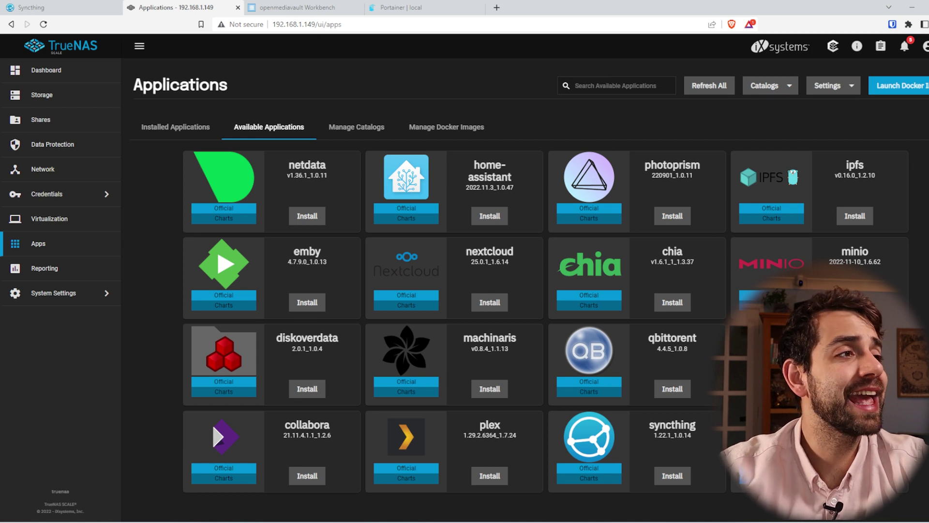
left_click(368, 127)
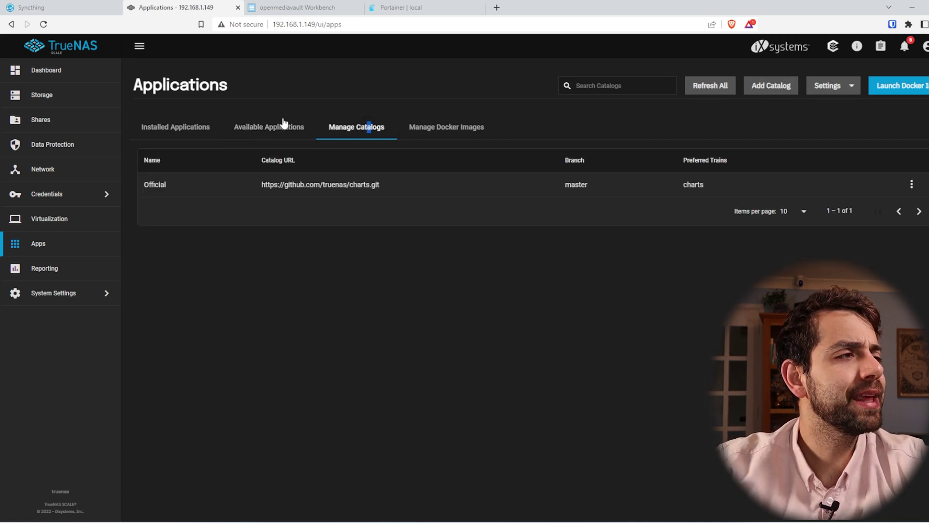
left_click_drag(404, 189, 270, 190)
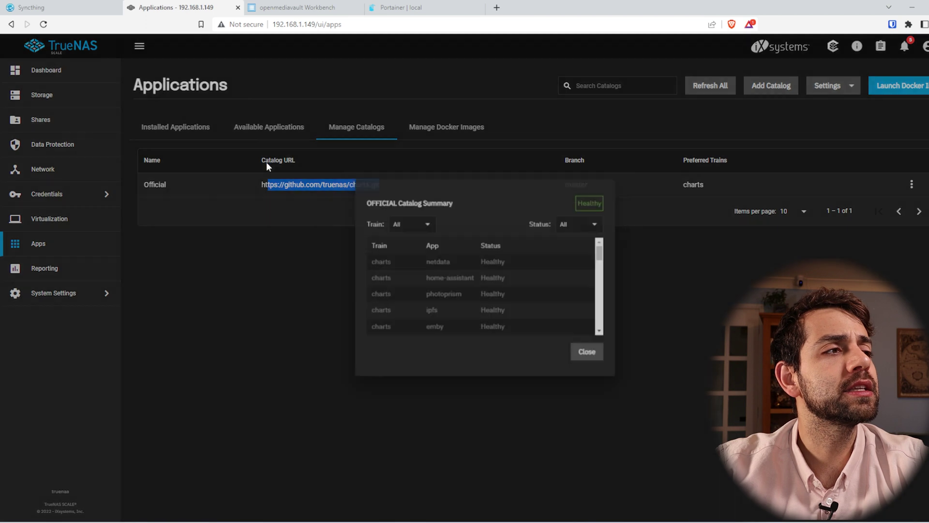
left_click(310, 163)
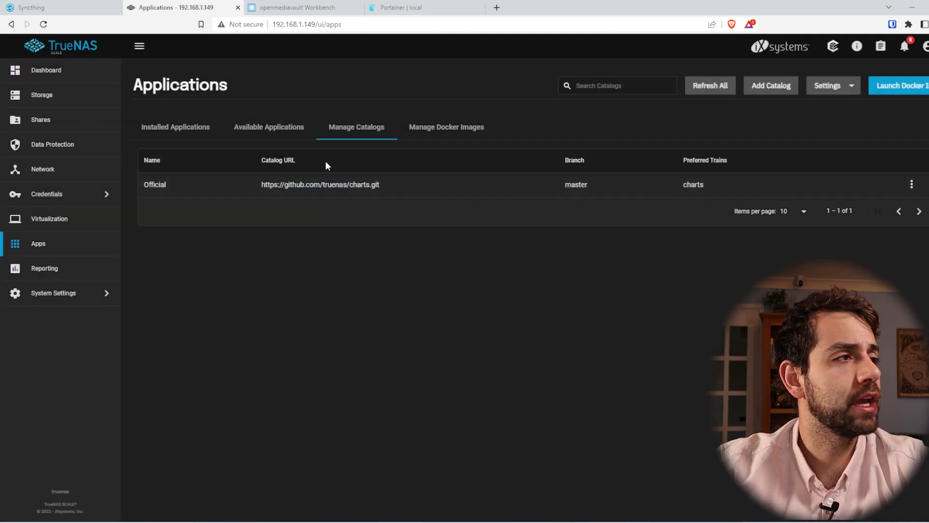
left_click(246, 126)
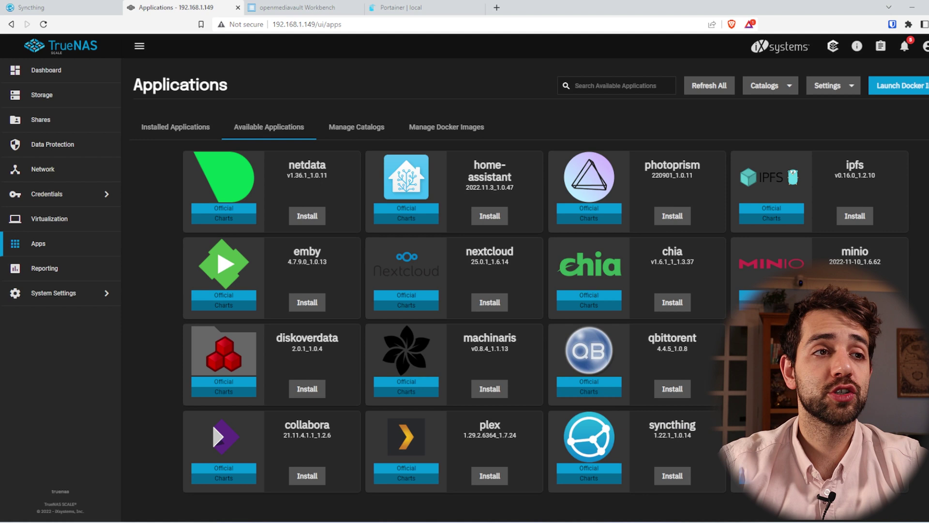
- Start installing the syncthing application with the application name syncthing and version 1.0.14
left_click(678, 478)
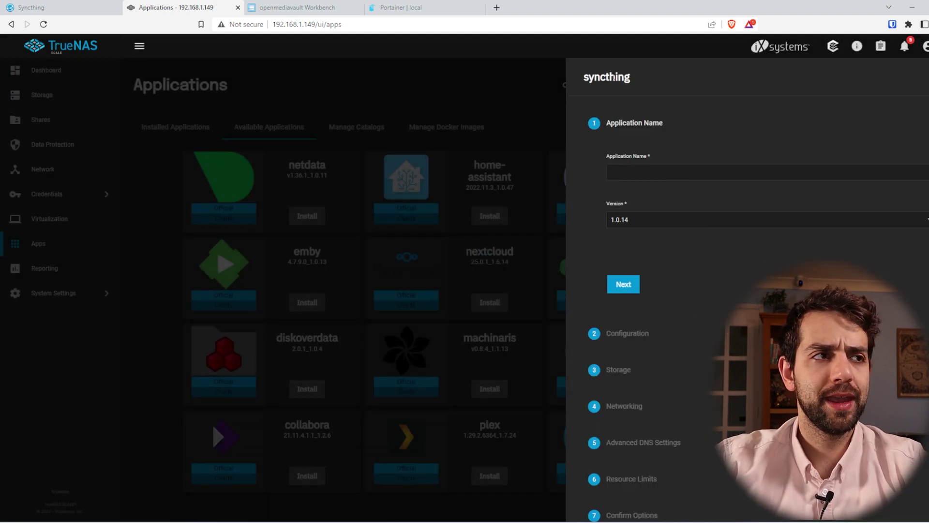
left_click_drag(649, 83, 567, 79)
key("ctrl+c")
left_click(727, 173)
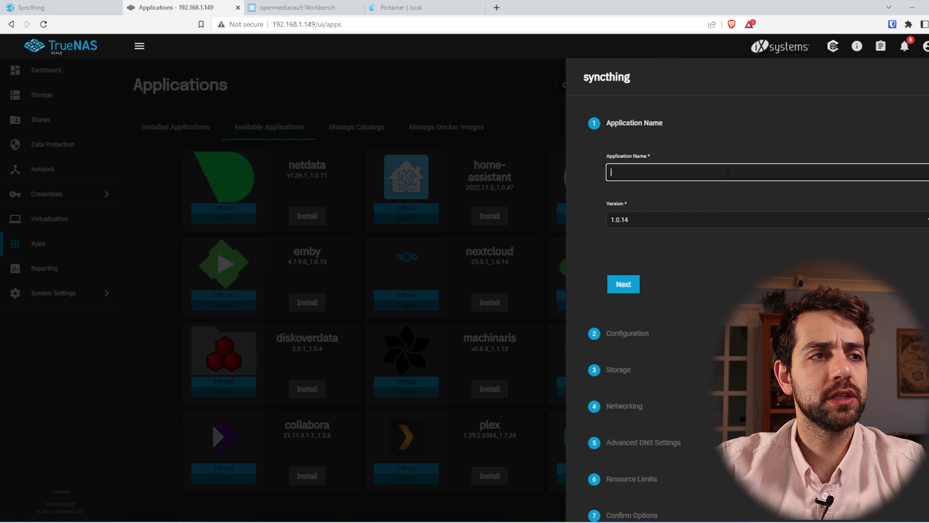
key("ctrl+v")
left_click(631, 291)
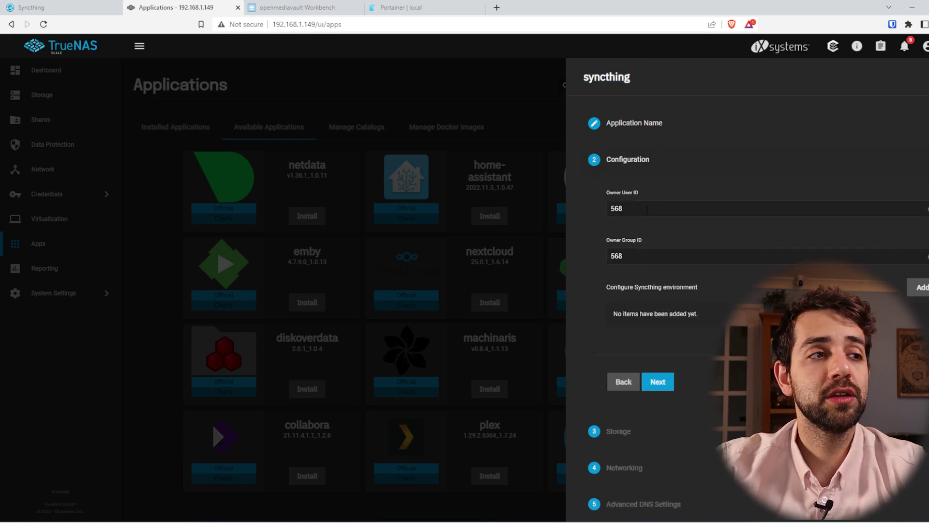
- Keep the default owner IDs, storage, ports, DNS and resource settings for syncthing, and save to install it
key("Tab")
key("Tab")
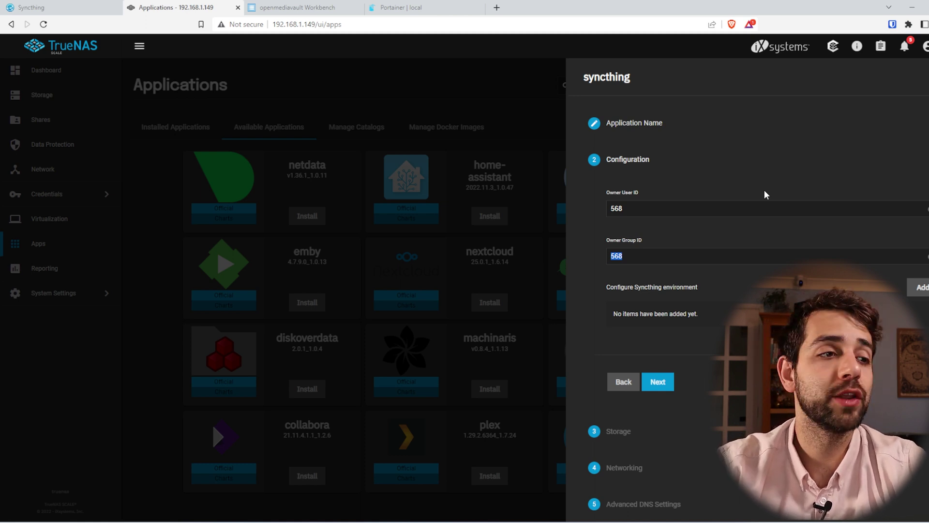
scroll(813, 193, "down", 2)
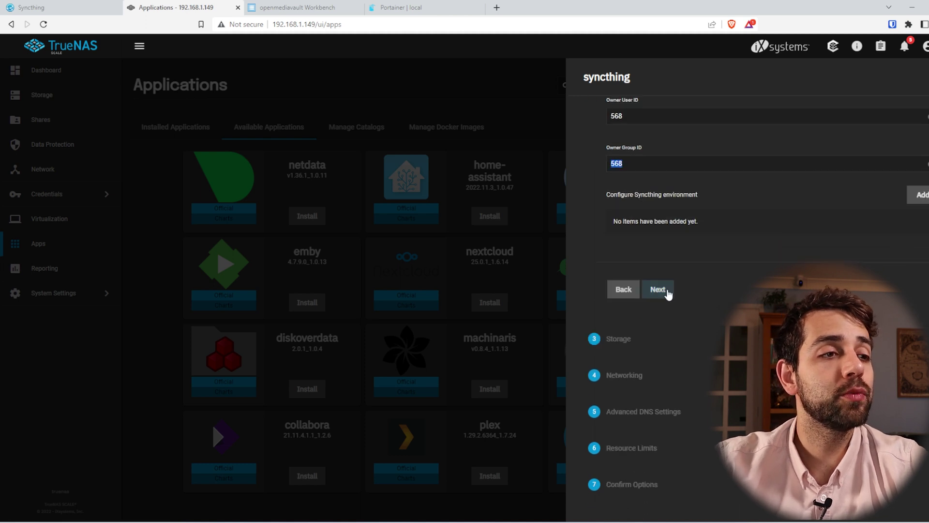
left_click(657, 289)
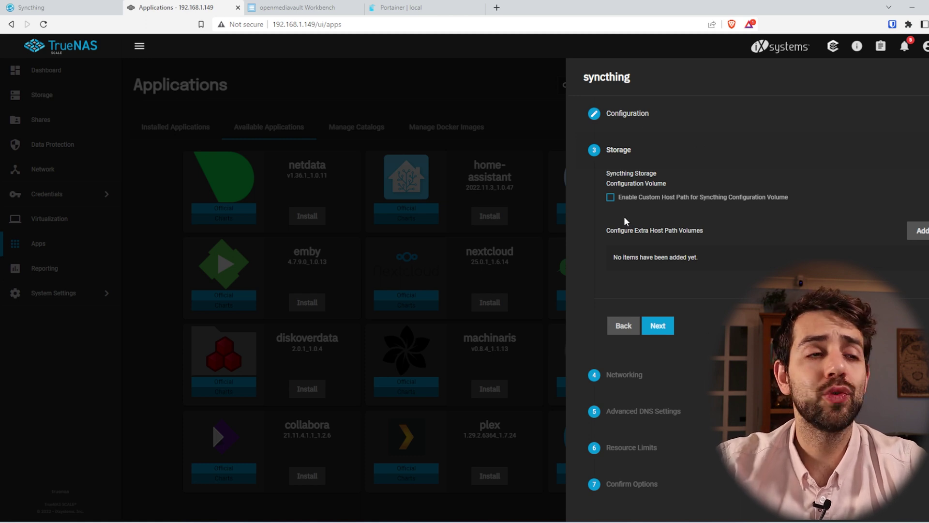
left_click(659, 325)
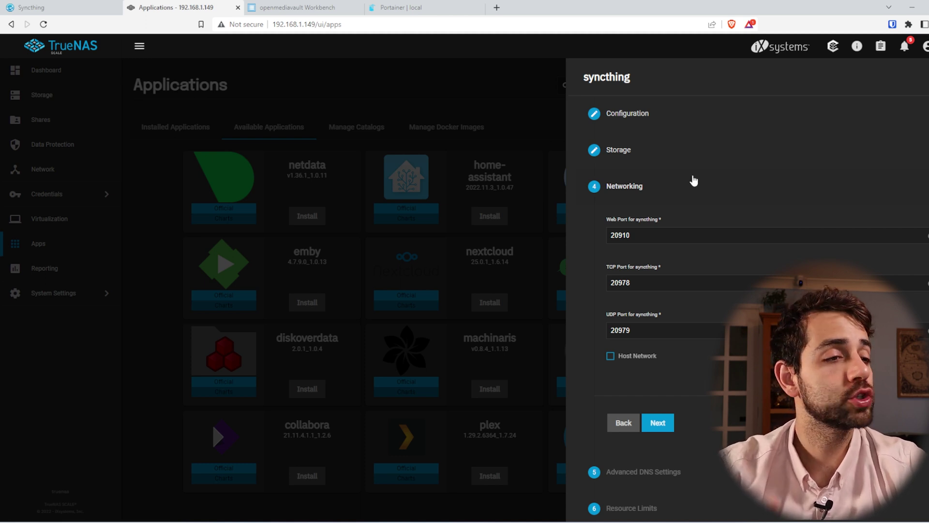
left_click(661, 423)
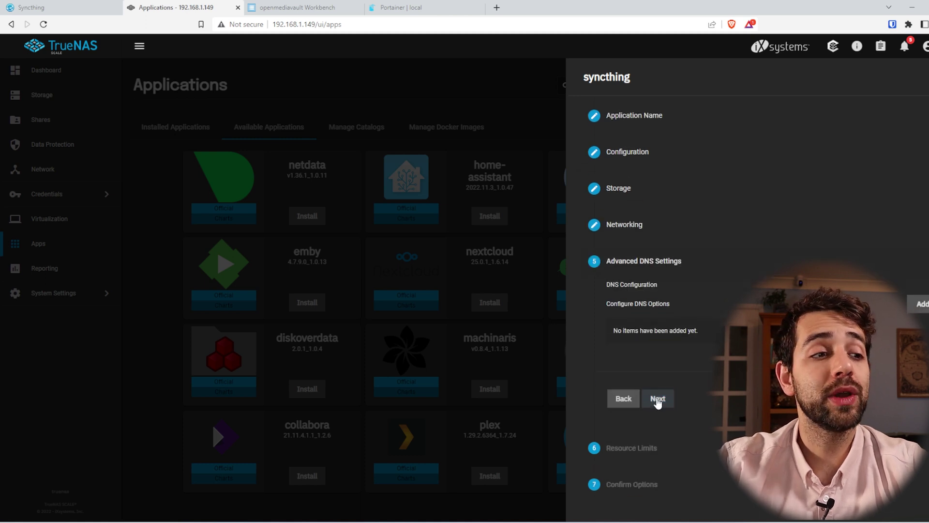
left_click(658, 399)
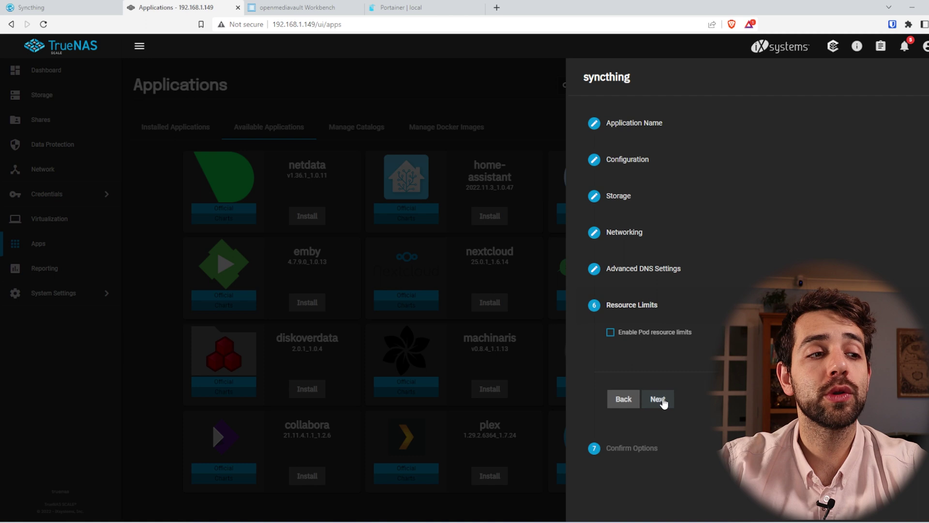
left_click(658, 400)
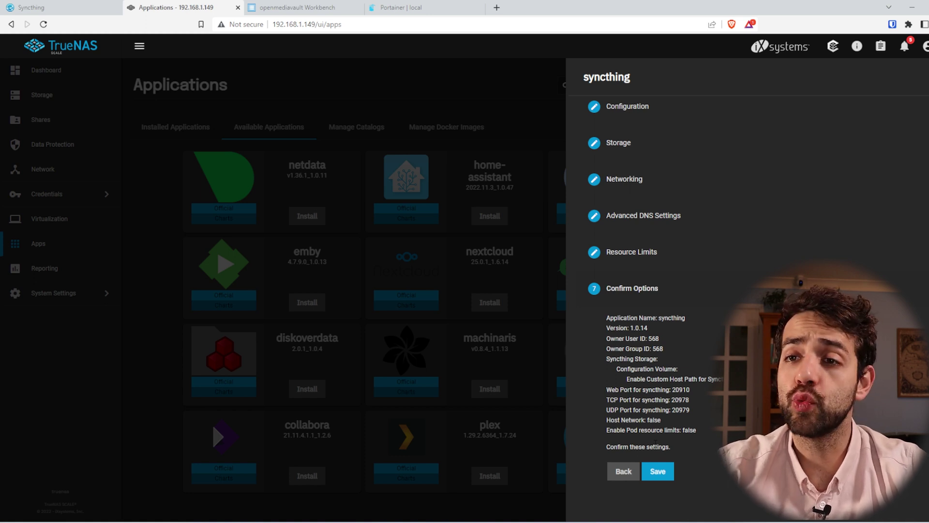
left_click(664, 474)
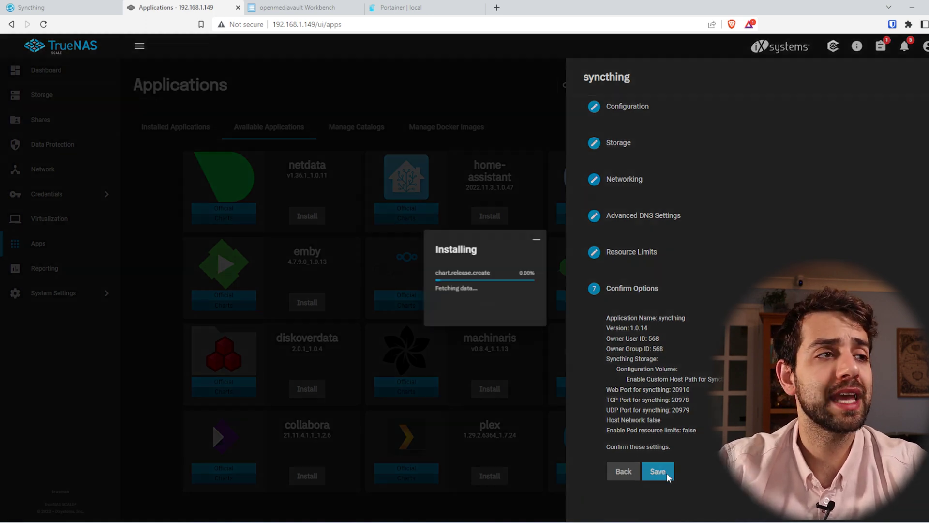
- Open the web portal of the installed syncthing application and allow anonymous usage reporting
left_click(197, 128)
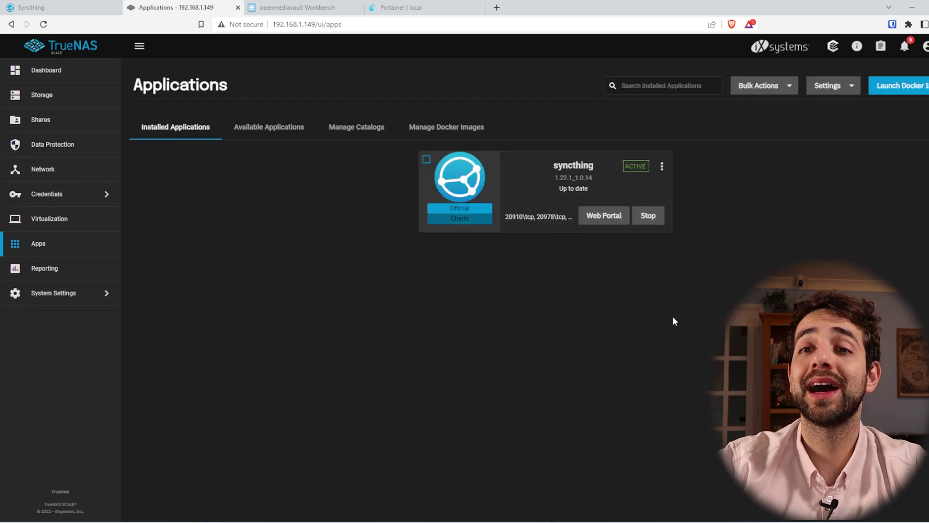
left_click(614, 222)
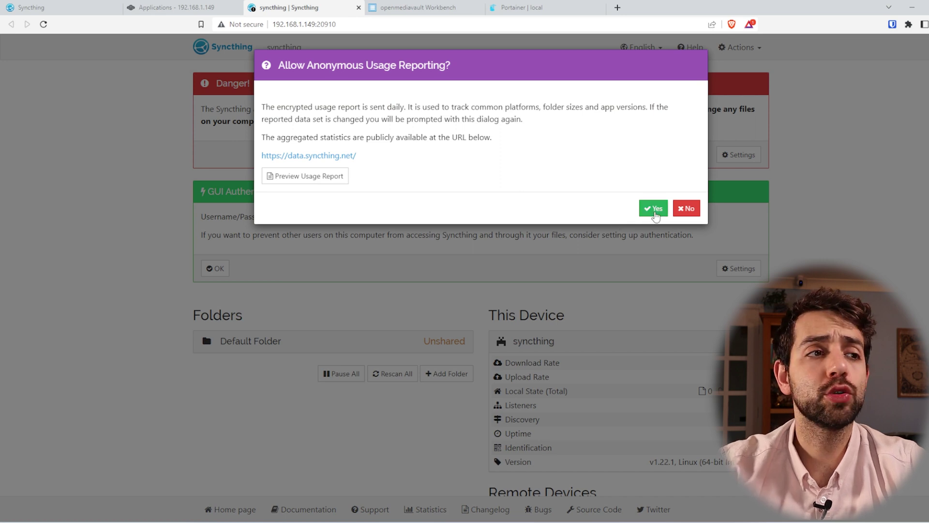
left_click(654, 209)
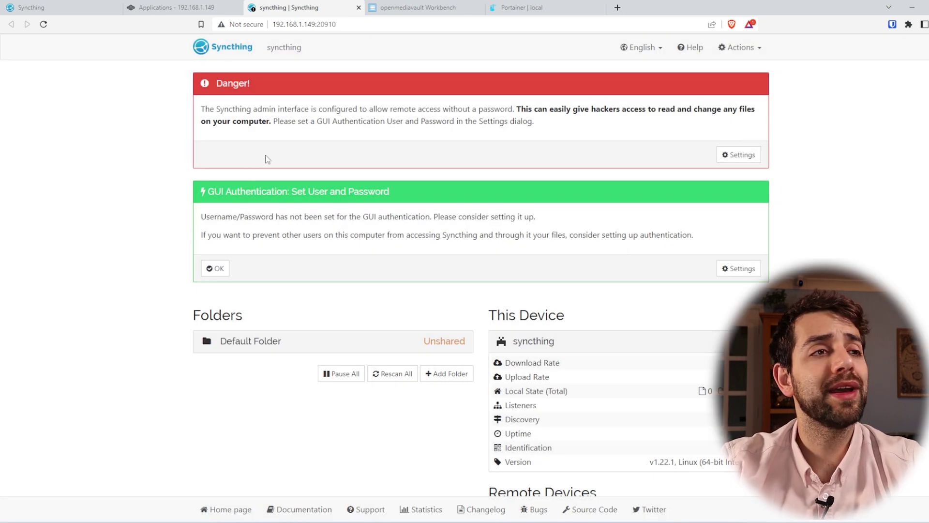
- Read the remote access warning, set the GUI authentication user to sauberlab with a password, save, and dismiss the browser's password prompt
left_click_drag(232, 109, 201, 109)
left_click_drag(537, 94, 749, 130)
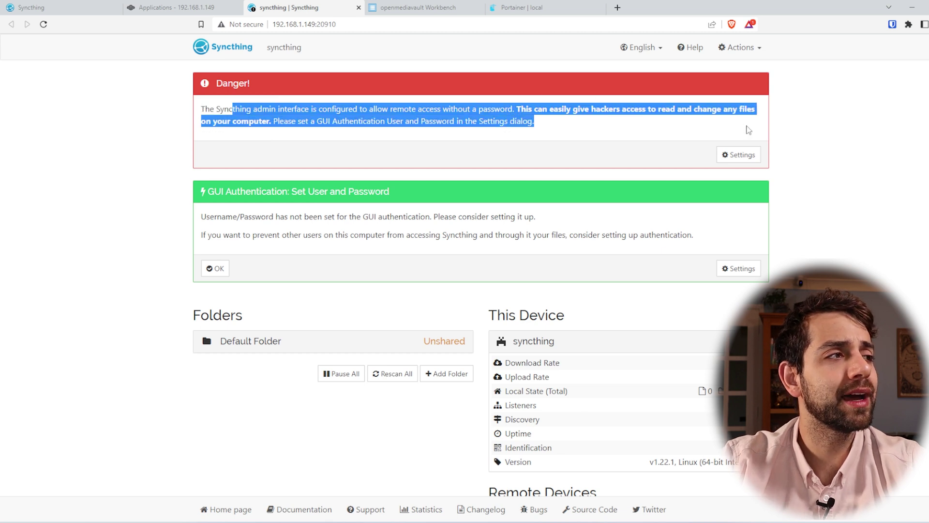
left_click_drag(541, 125, 360, 119)
left_click_drag(615, 109, 752, 111)
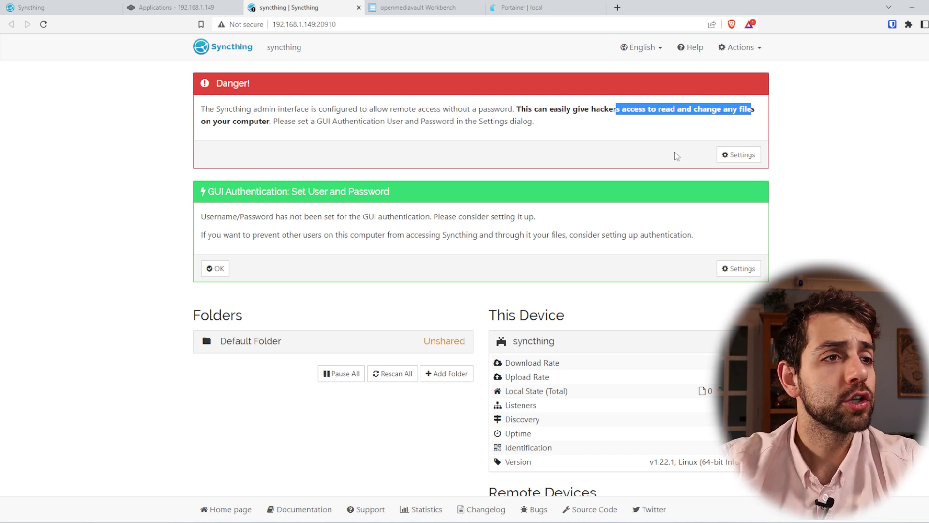
left_click(733, 271)
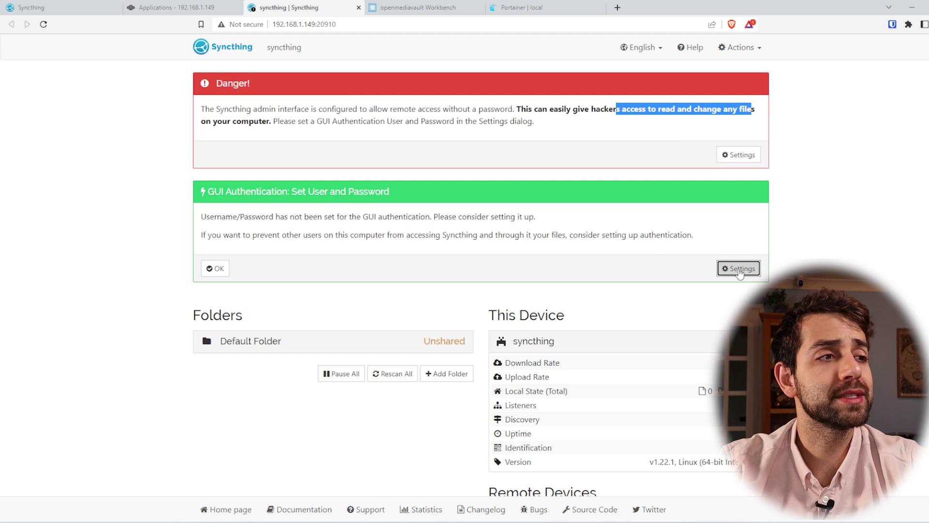
left_click(343, 100)
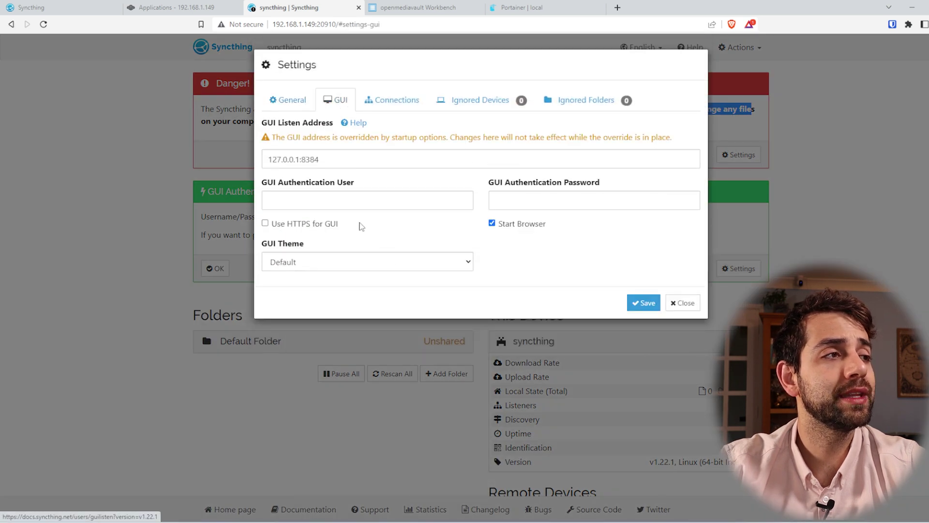
left_click(348, 194)
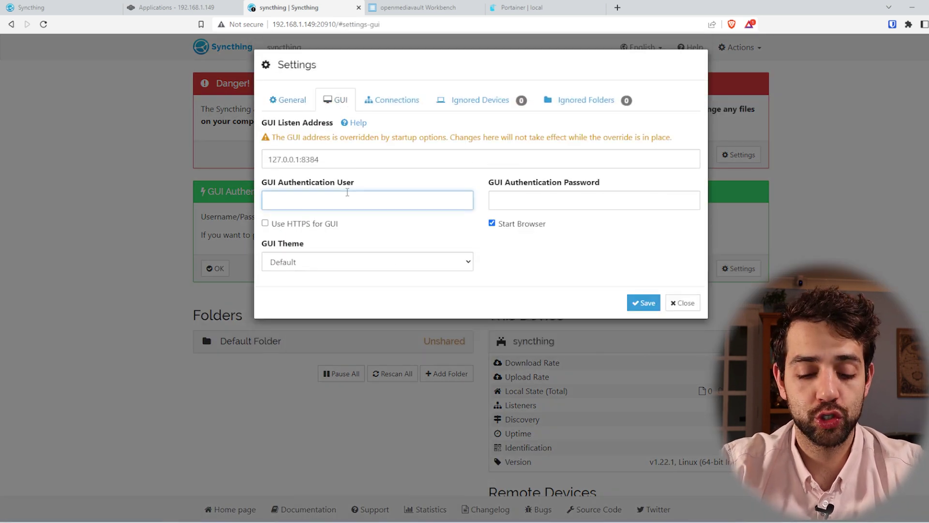
type("sauberlab")
key("Tab")
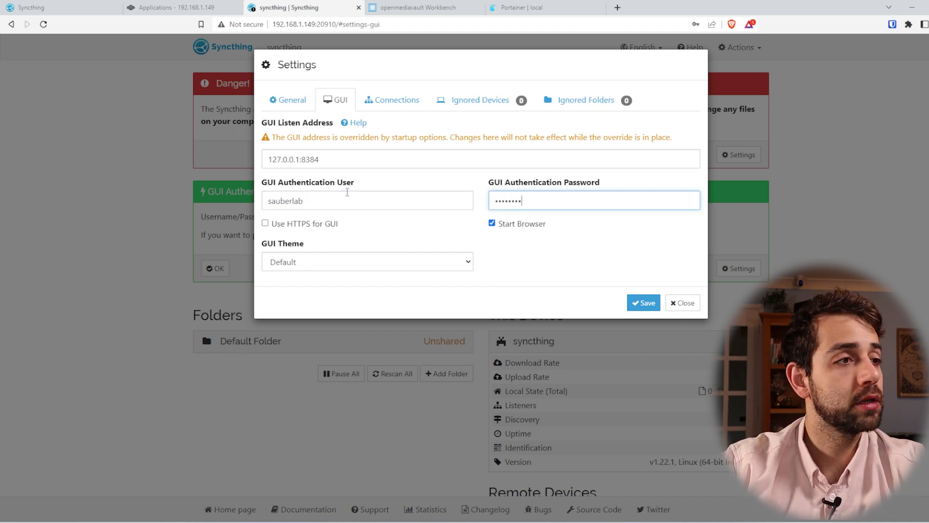
left_click(644, 303)
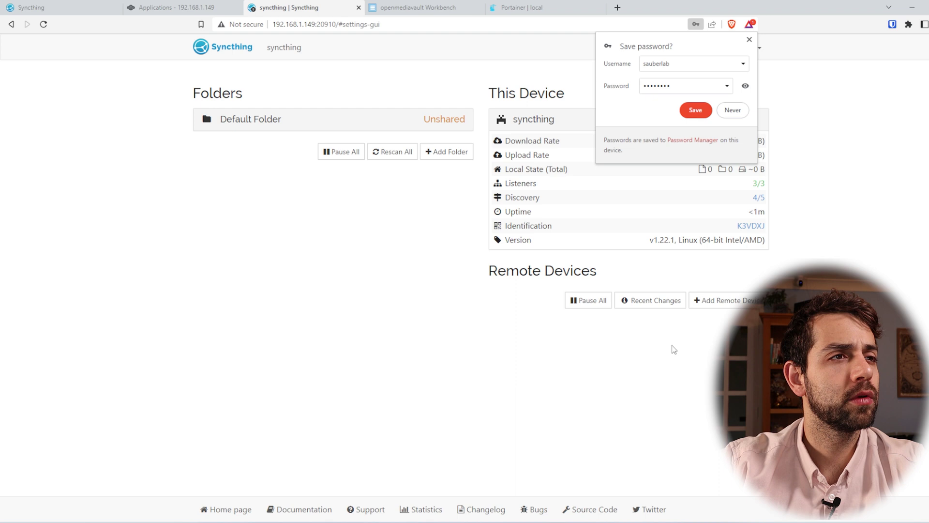
left_click(749, 40)
- Reload the Syncthing page and open its general settings
left_click(426, 24)
key("Return")
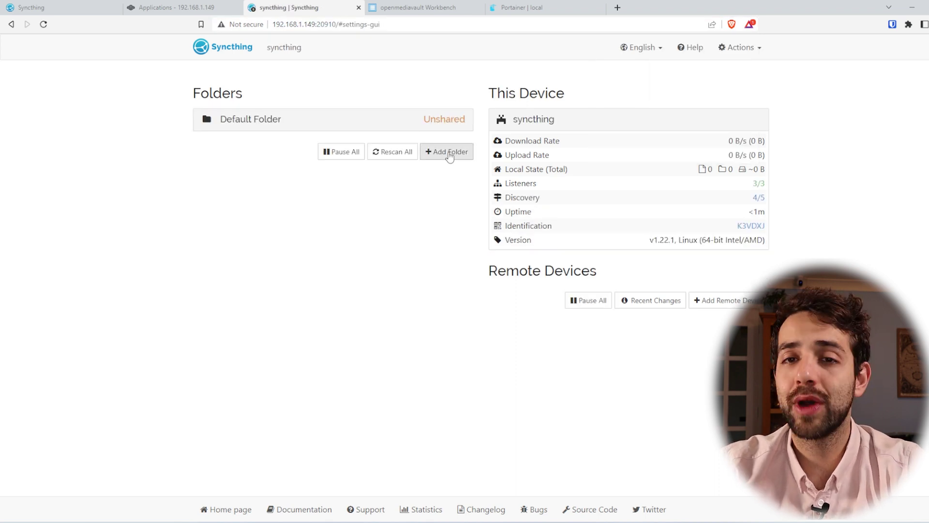
left_click(740, 47)
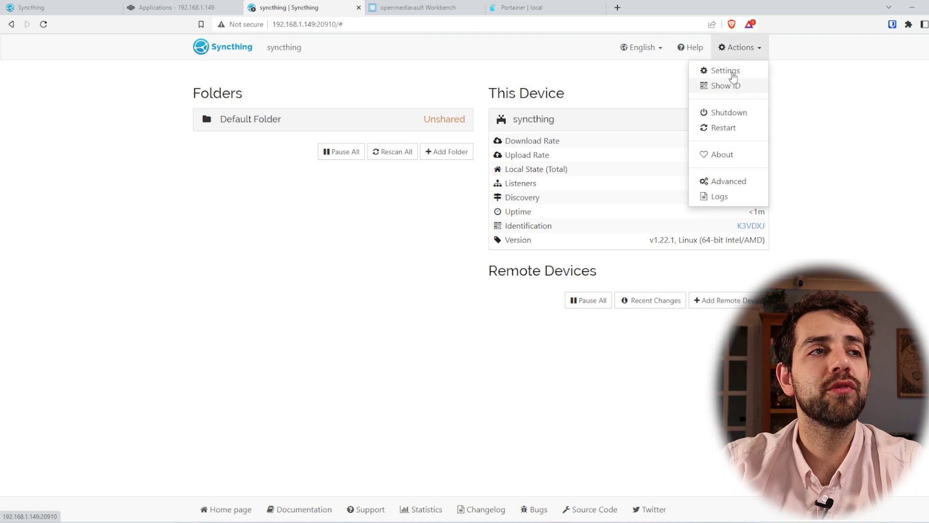
left_click(730, 71)
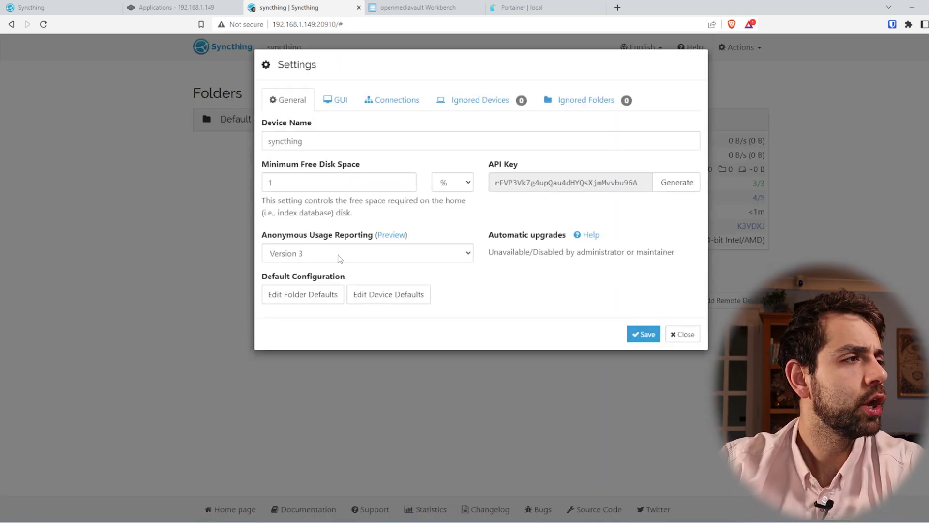
- Review Syncthing's general, GUI, connections, ignored devices and ignored folders settings, and close them without saving
left_click_drag(362, 184, 203, 183)
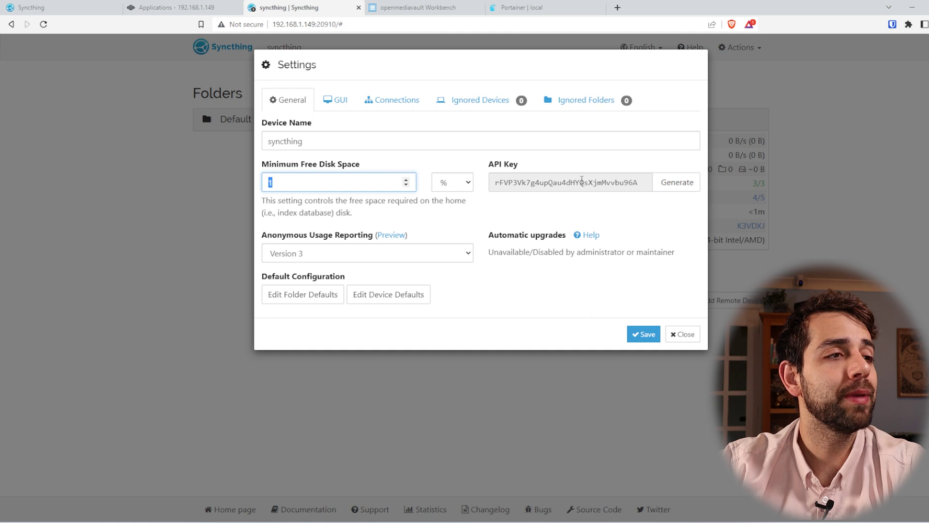
left_click(345, 111)
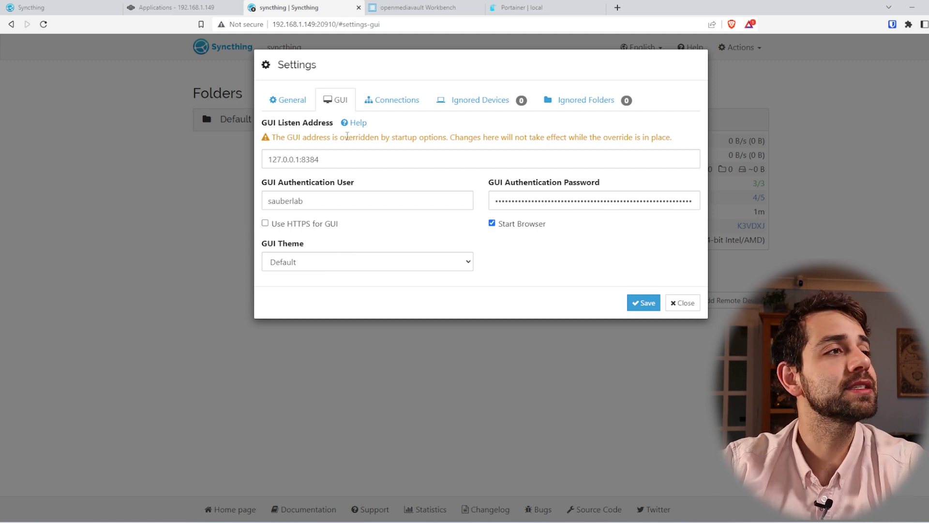
left_click(401, 101)
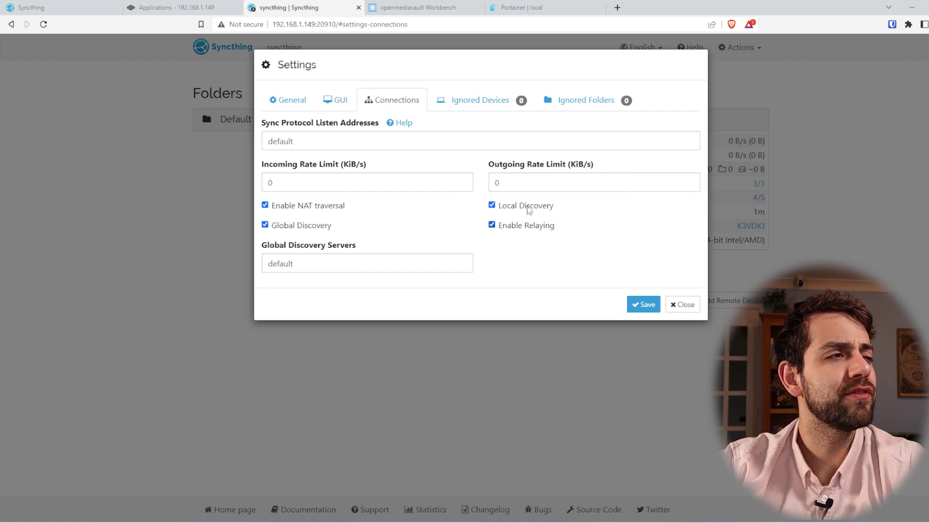
left_click(463, 102)
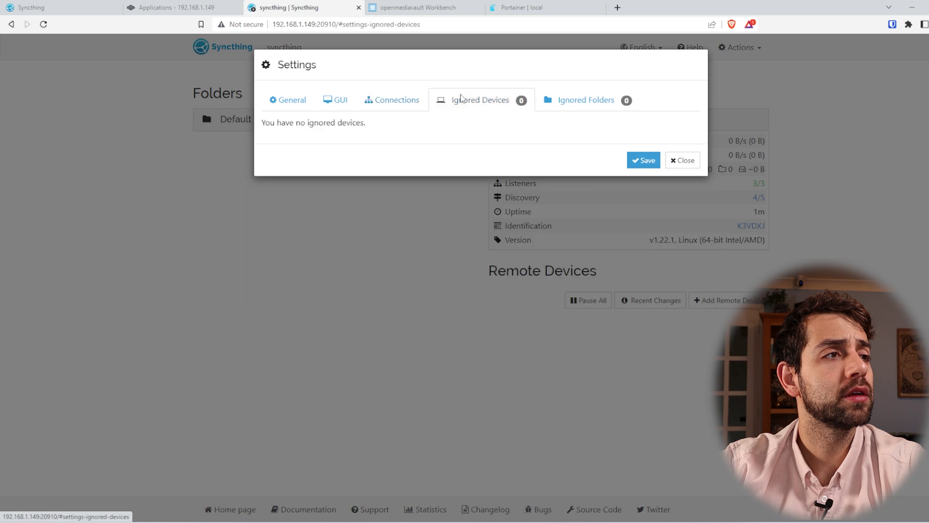
left_click(583, 105)
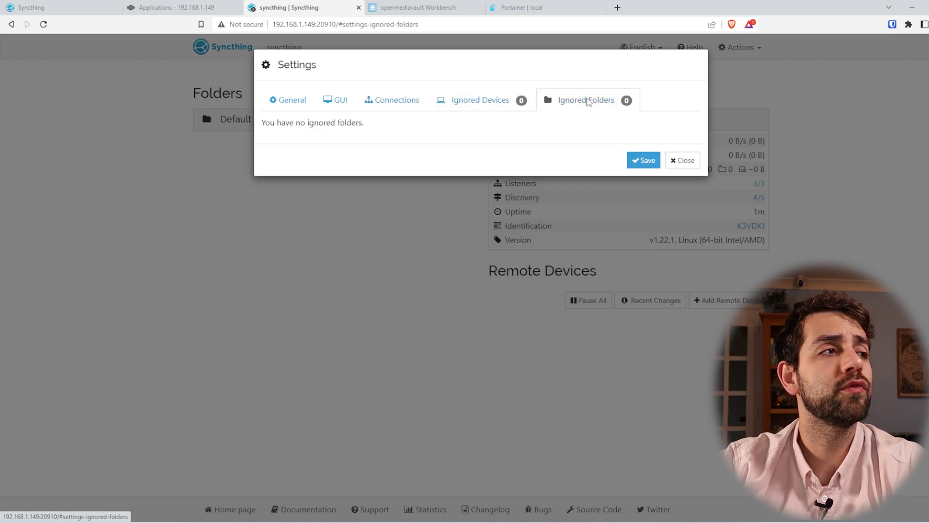
left_click(689, 163)
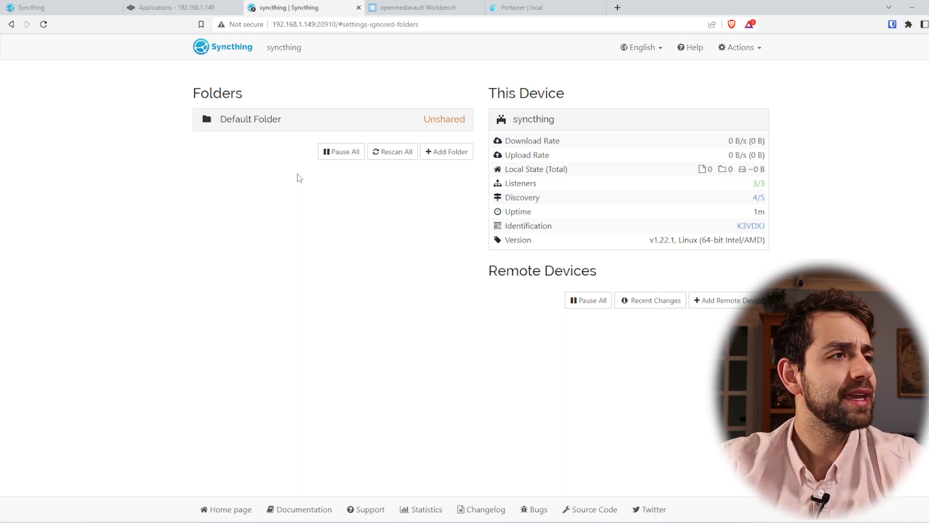
- Start adding a Syncthing folder with its path selected for replacement, and copy the data dataset's path from the TrueNAS storage page
left_click(454, 155)
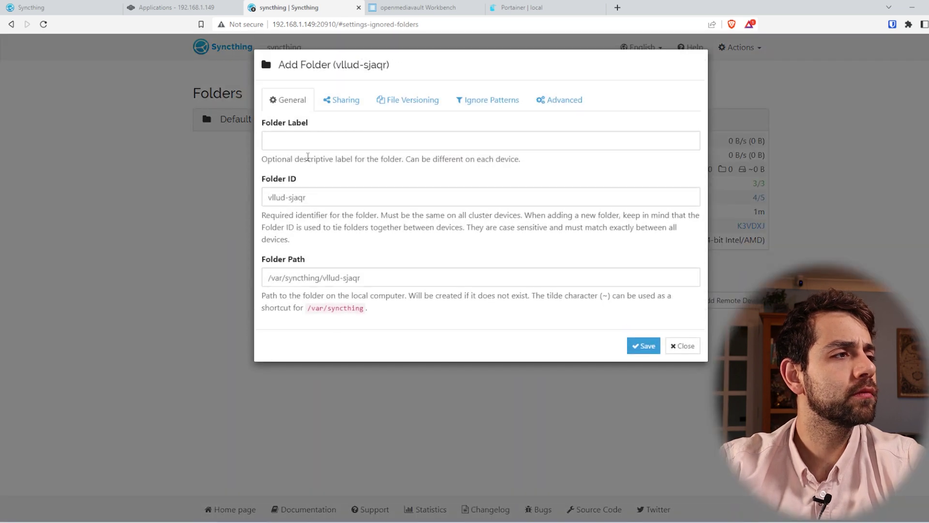
left_click_drag(400, 280, 255, 283)
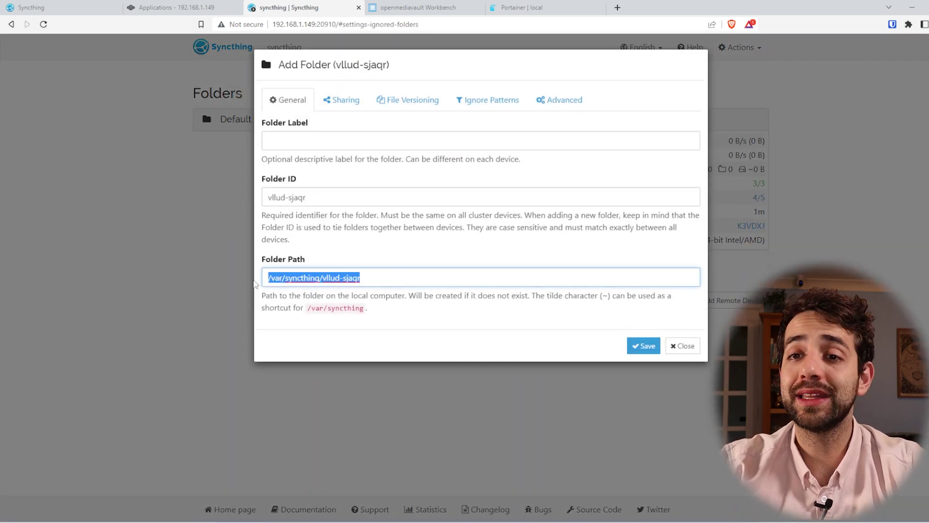
left_click(165, 6)
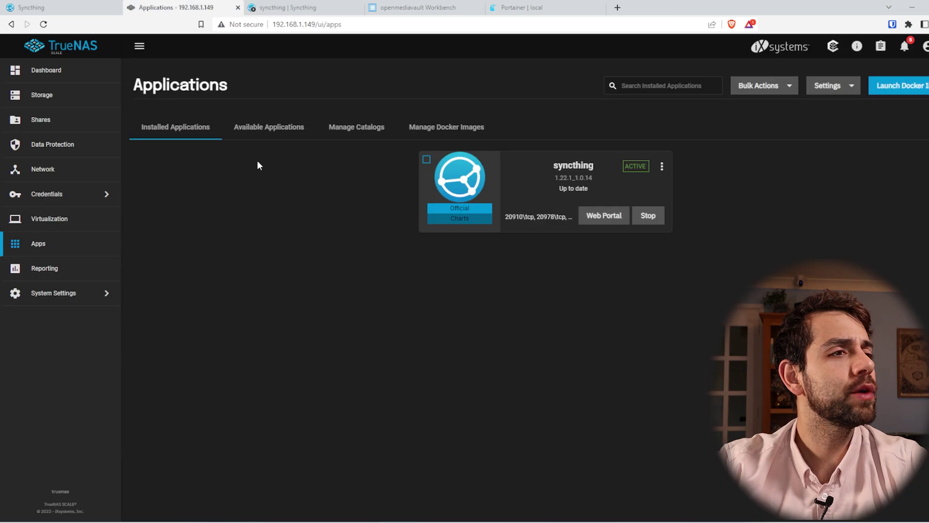
left_click(70, 99)
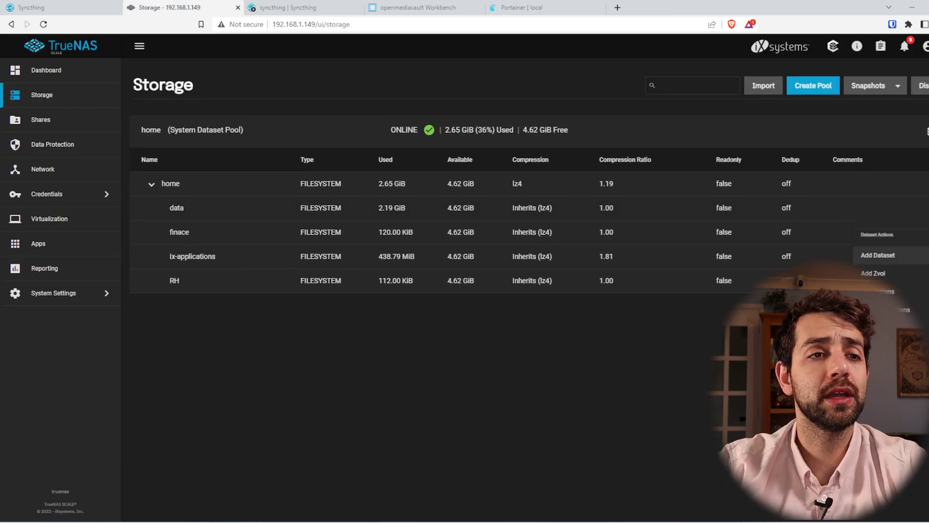
left_click_drag(871, 173, 832, 169)
key("ctrl+c")
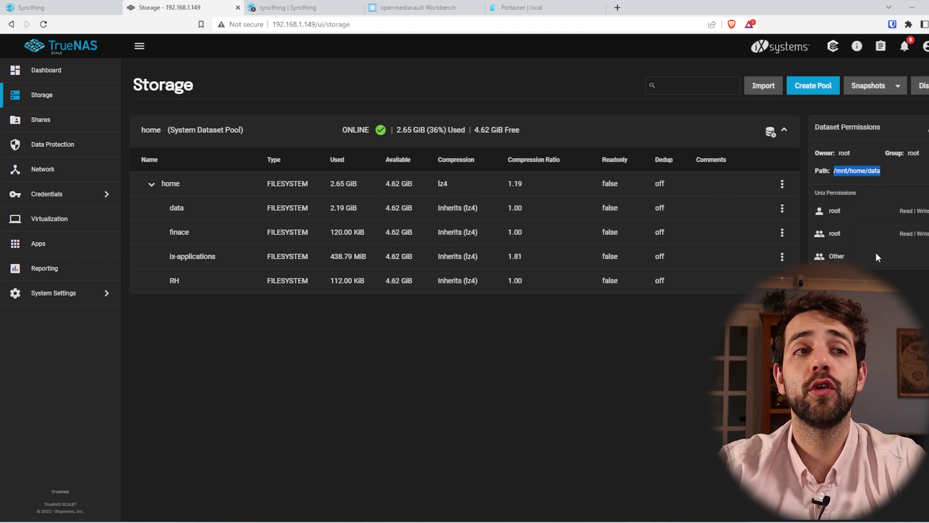
- Return to Syncthing and set the new folder's path to /mnt/home/data and its label to data
left_click(289, 8)
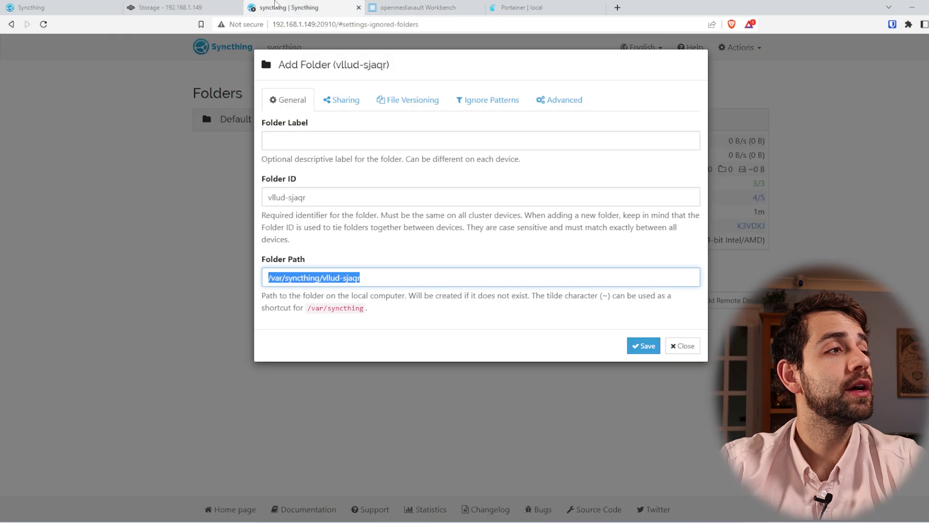
key("ctrl+v")
left_click(319, 141)
type("data")
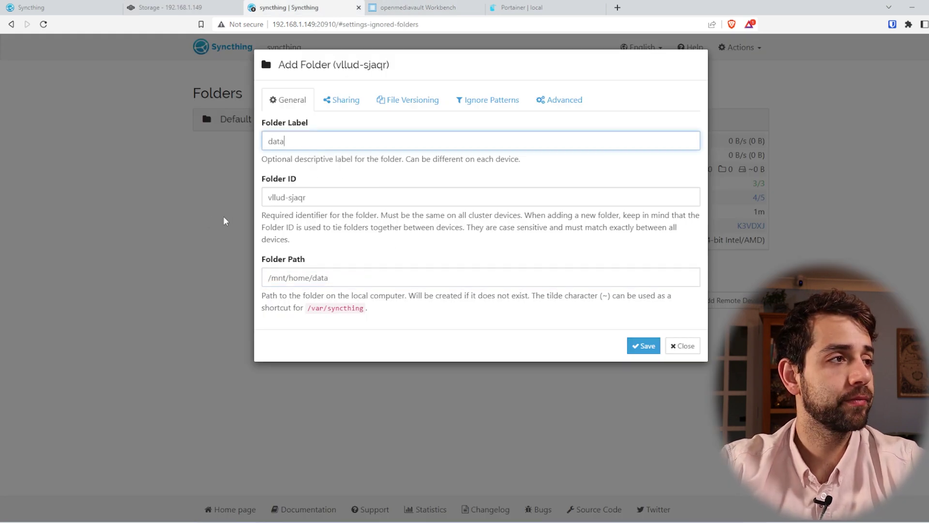
- Review the new folder's sharing, file versioning and ignore pattern options, and open its advanced settings
left_click(342, 100)
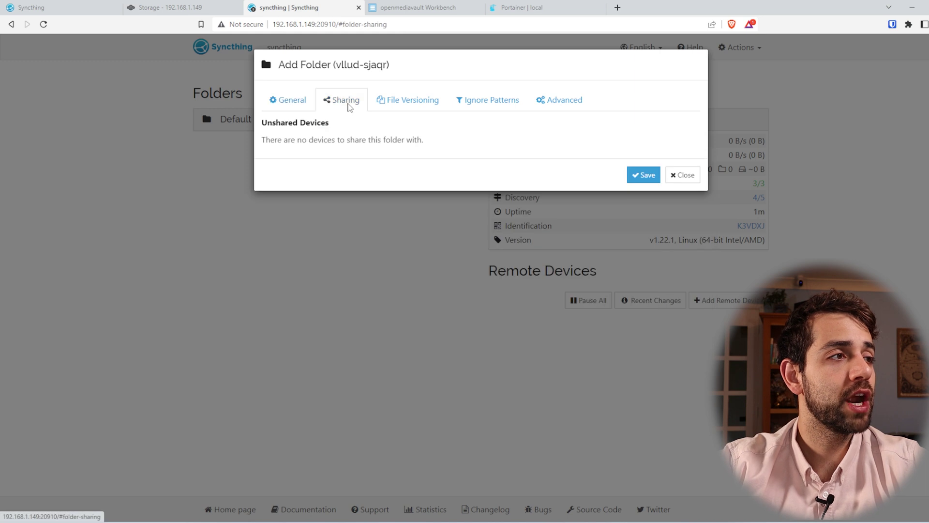
left_click(426, 100)
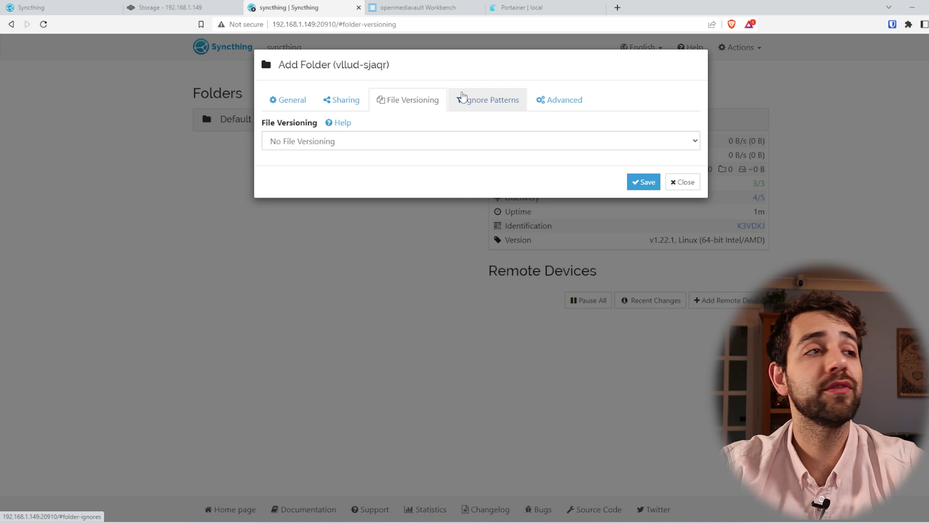
left_click(461, 98)
left_click(567, 109)
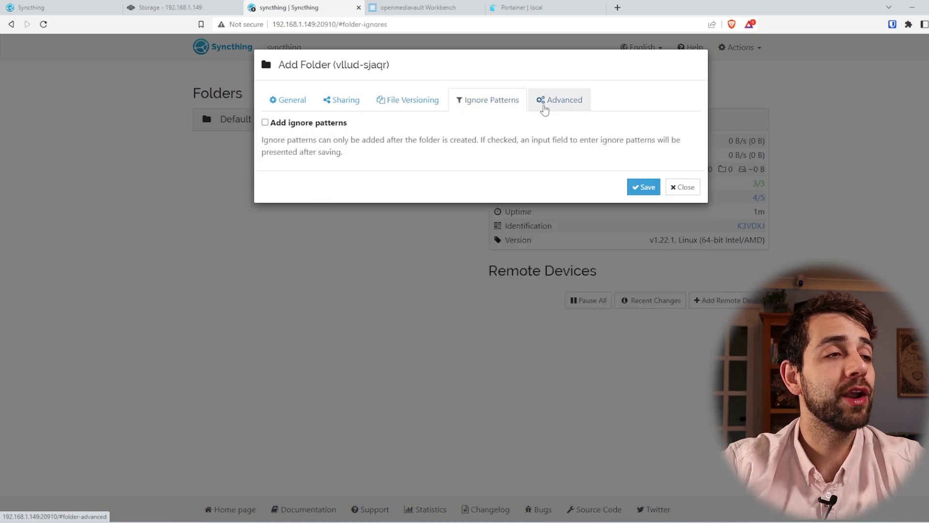
left_click(547, 101)
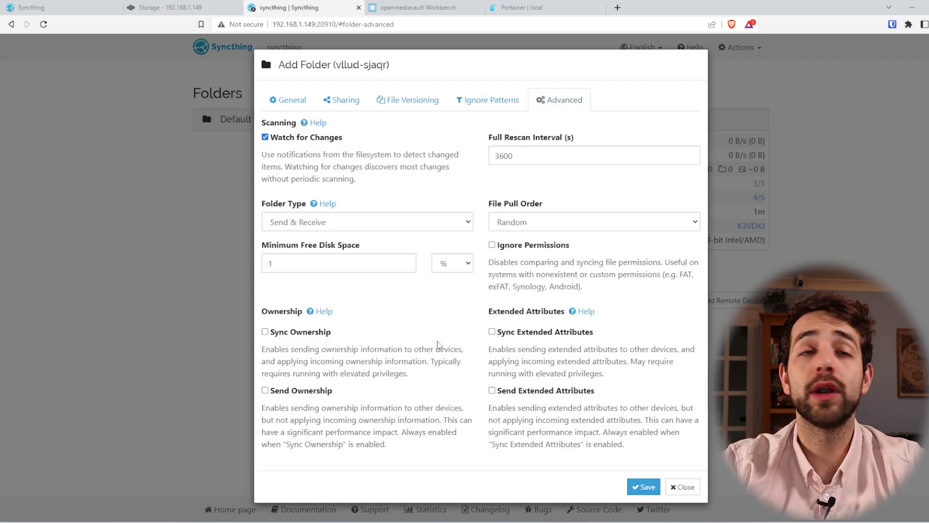
- Keep the 3600-second full rescan interval and the Send & Receive folder type, and save the new folder
double_click(492, 160)
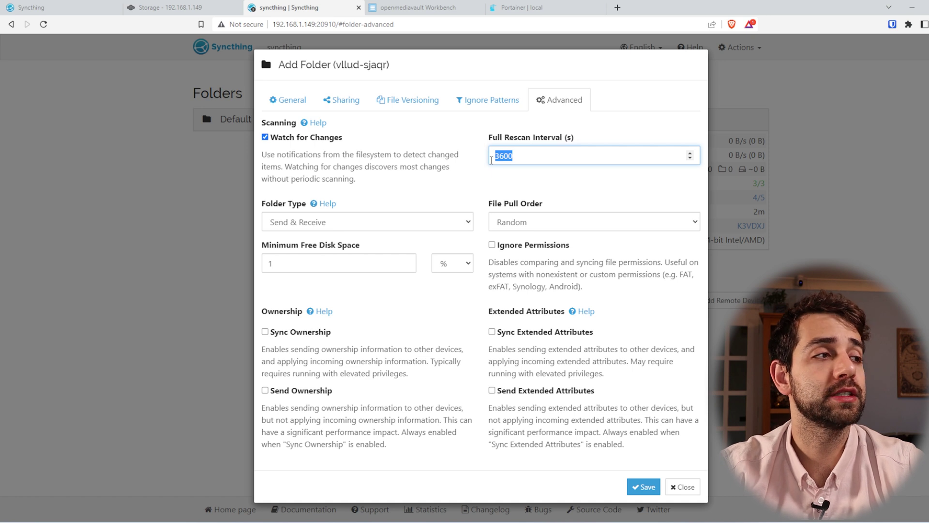
left_click(455, 196)
left_click(468, 222)
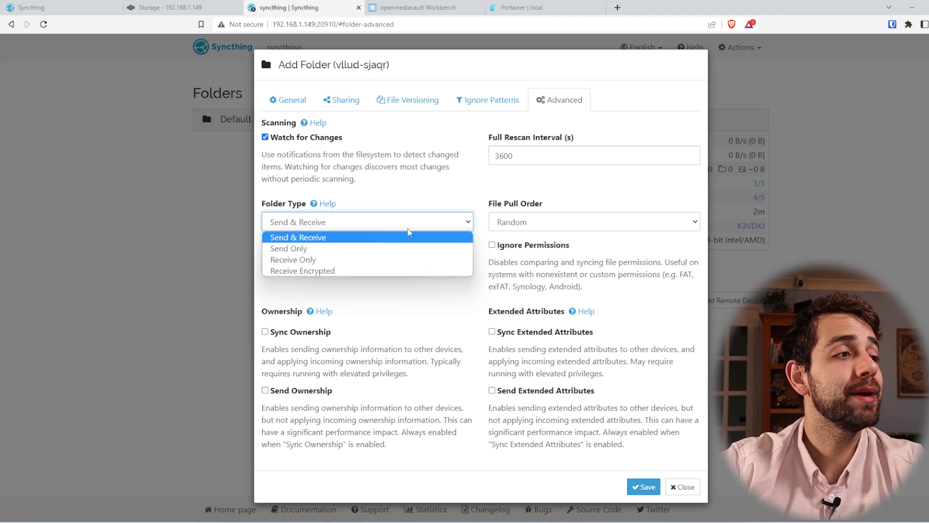
left_click(300, 238)
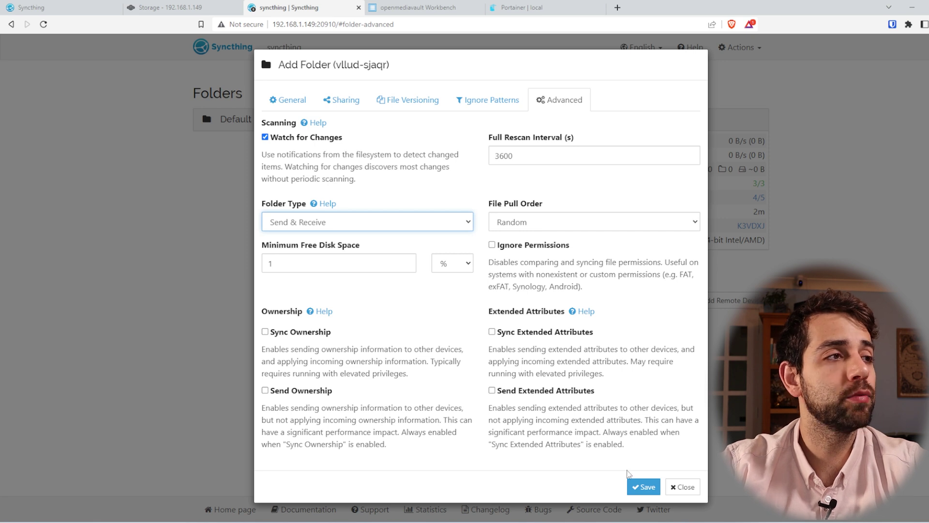
left_click(656, 489)
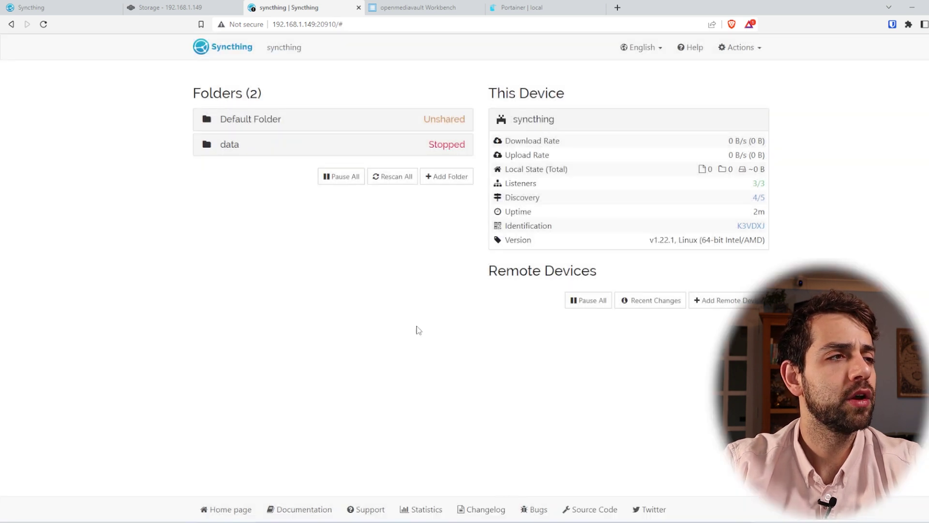
- Expand the data folder's details, rescan the folder, and read its error and the notice messages
left_click(402, 145)
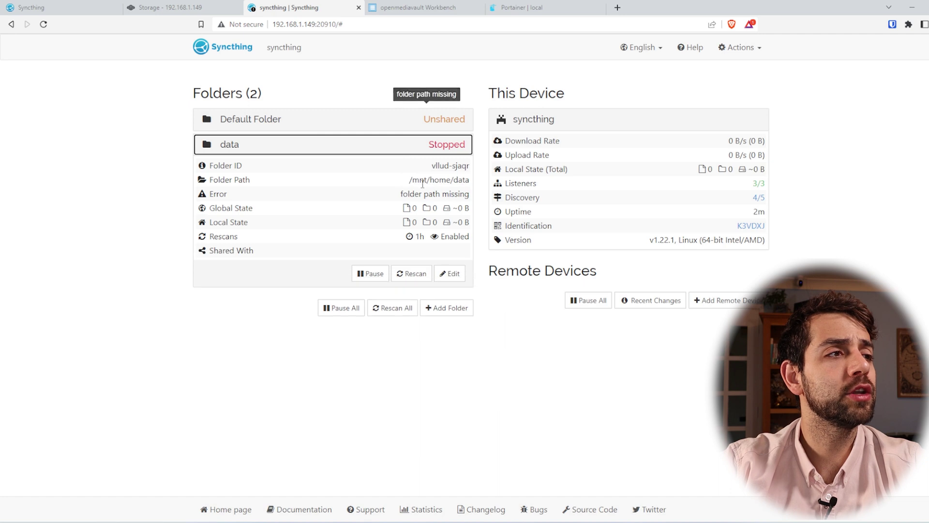
left_click(415, 274)
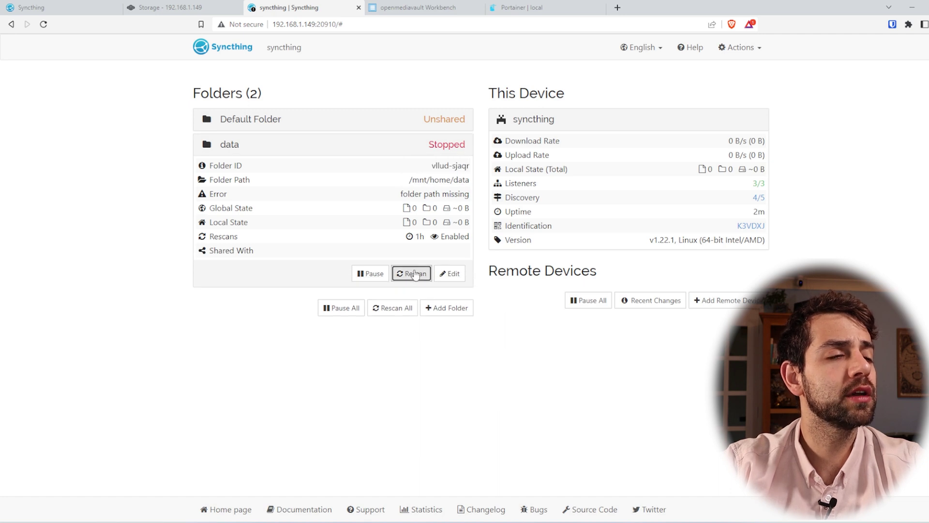
left_click_drag(410, 194, 438, 193)
left_click_drag(240, 127, 451, 109)
left_click(471, 109)
left_click_drag(574, 99, 649, 126)
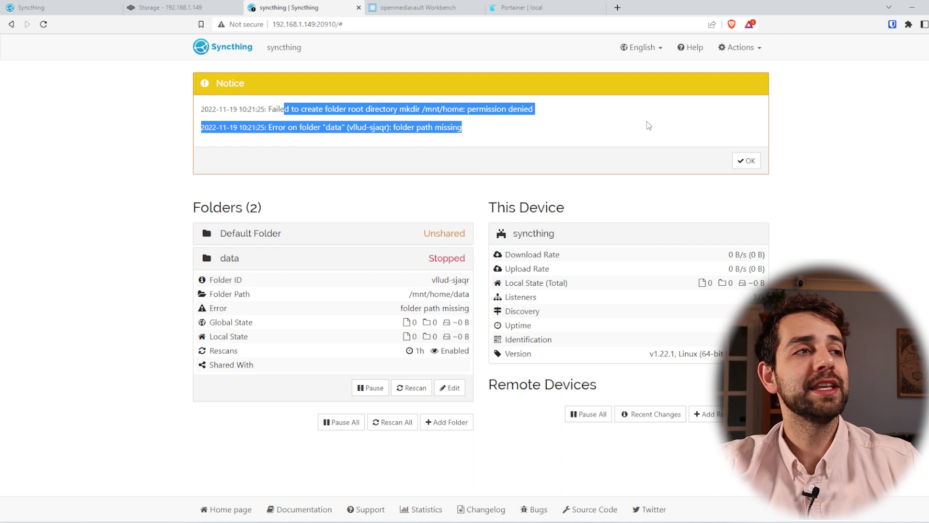
left_click(621, 138)
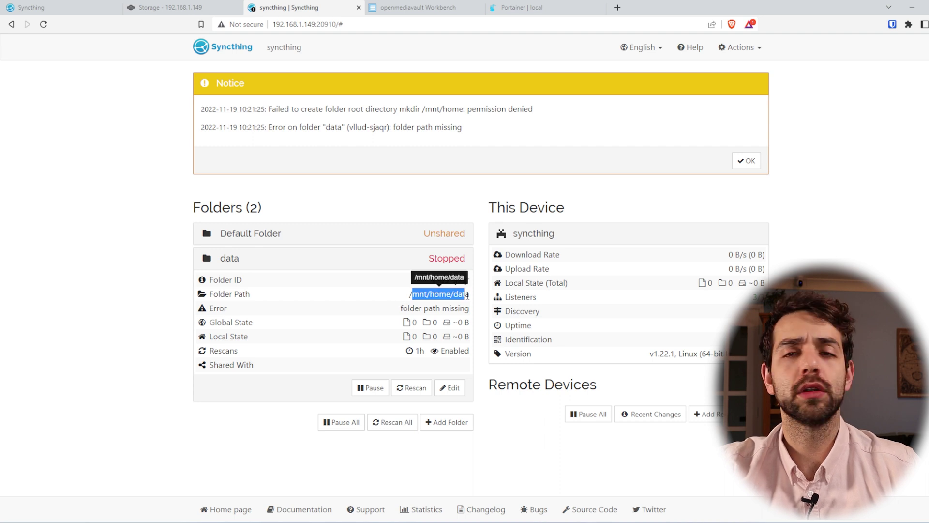
- Switch to Portainer, open the syncthing stack's compose file in the editor, and examine its volume mappings
left_click(527, 7)
left_click(58, 182)
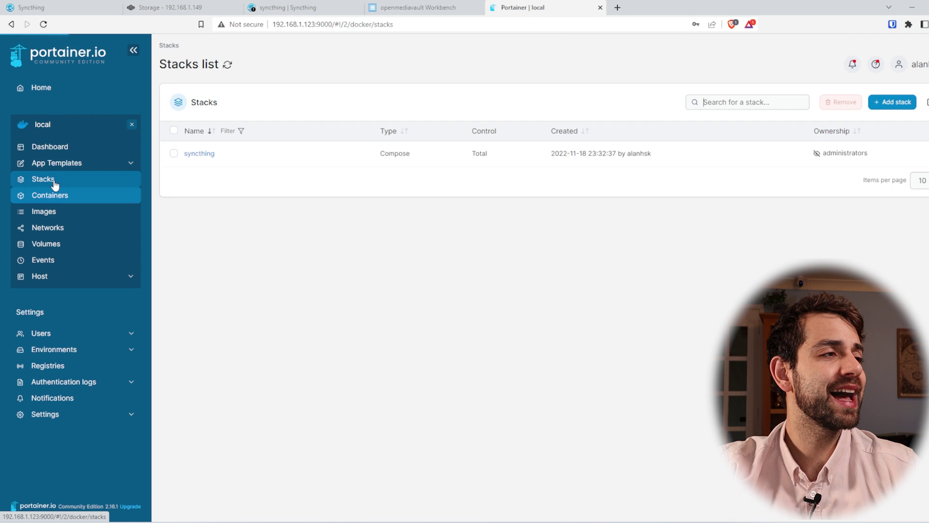
left_click(190, 154)
left_click(239, 110)
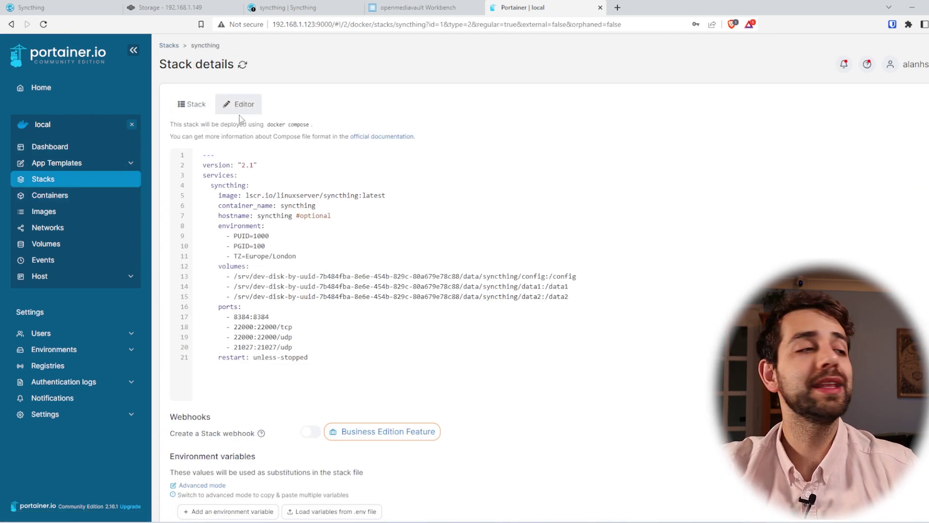
left_click_drag(239, 275, 673, 289)
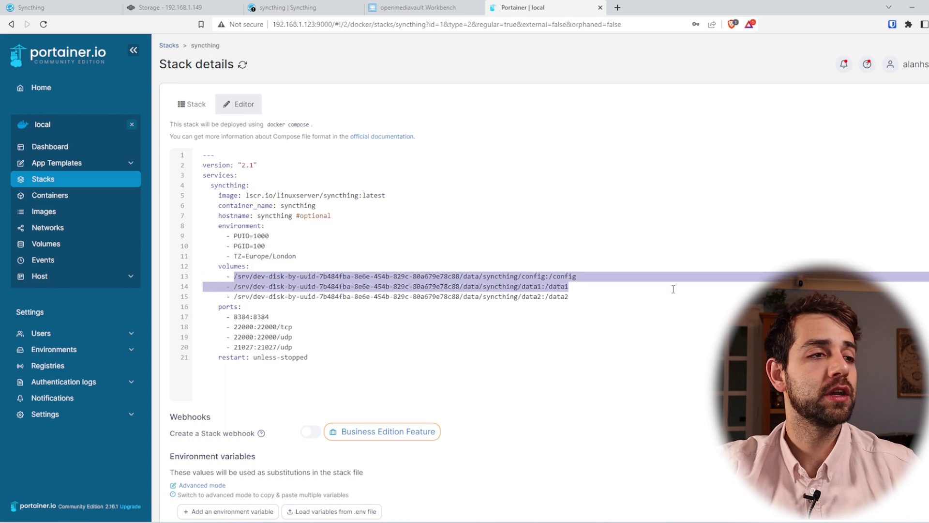
left_click(358, 272)
left_click_drag(231, 275, 541, 278)
left_click(563, 277)
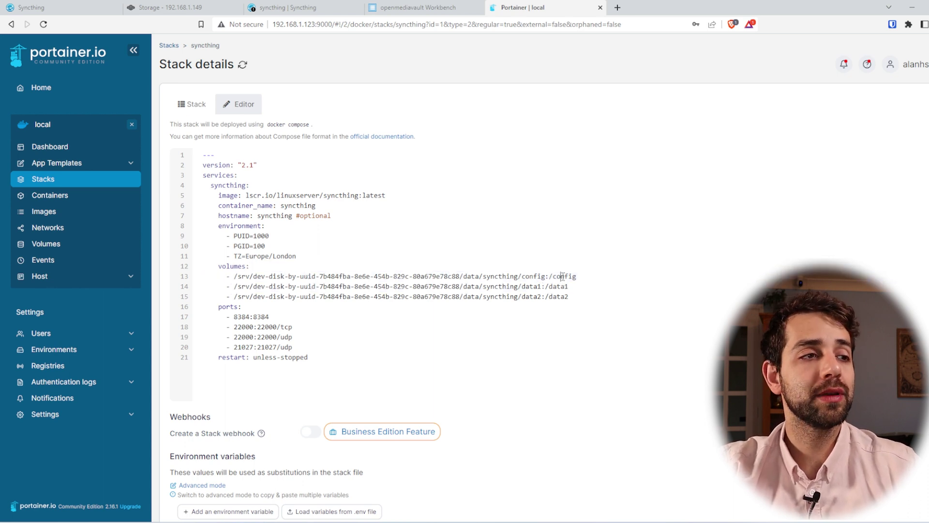
left_click_drag(576, 276, 547, 277)
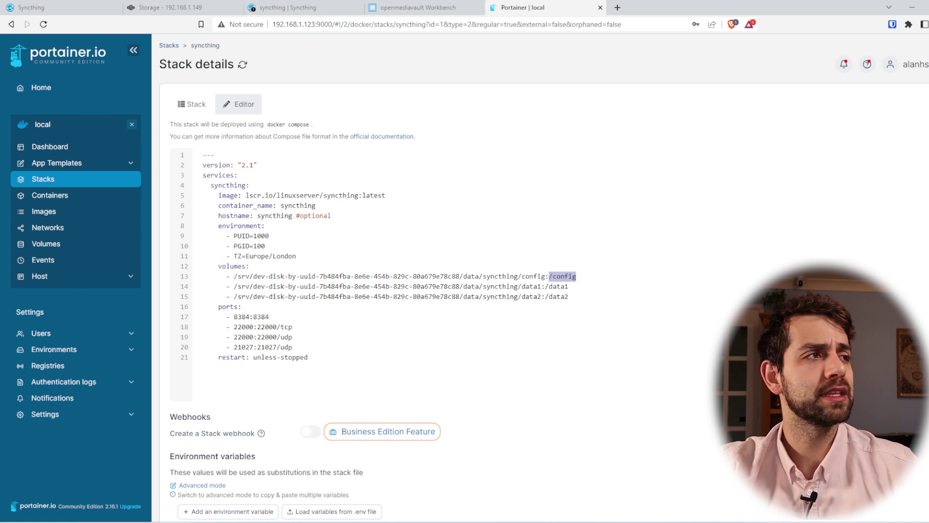
- Switch to TrueNAS, open the installed syncthing application for editing, and add an extra host path volume to its storage settings
left_click(190, 6)
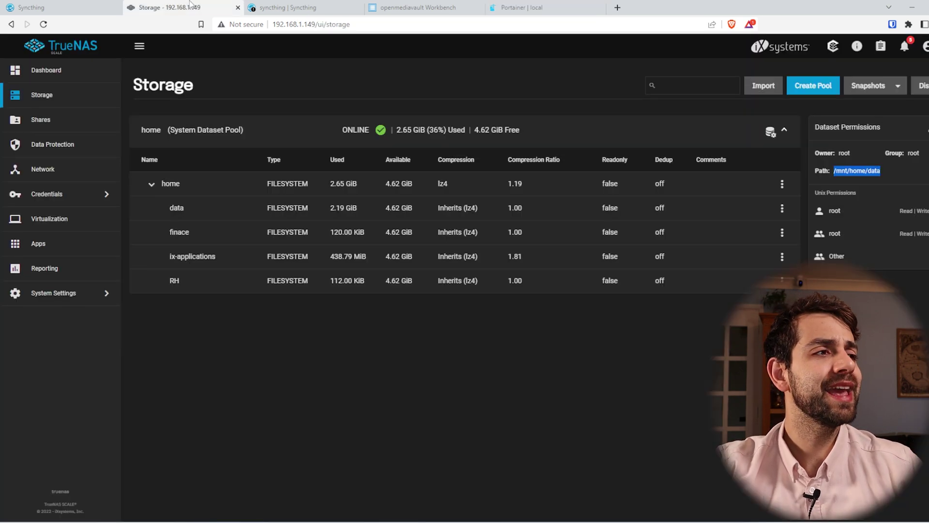
left_click(51, 247)
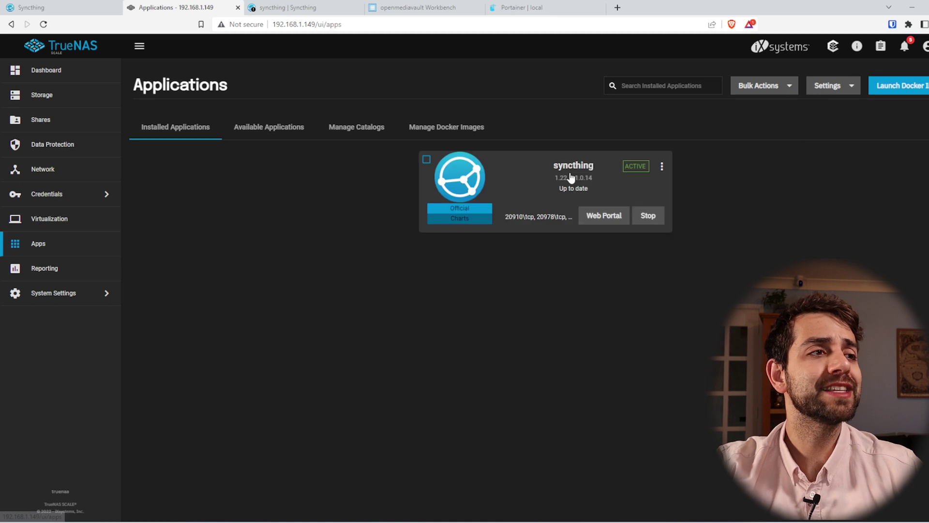
left_click(661, 167)
left_click(691, 226)
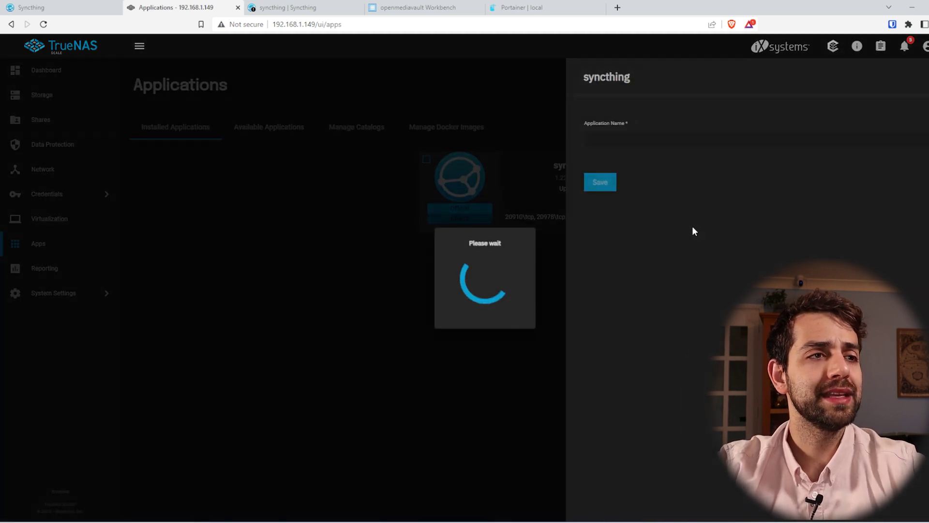
scroll(668, 321, "down", 4)
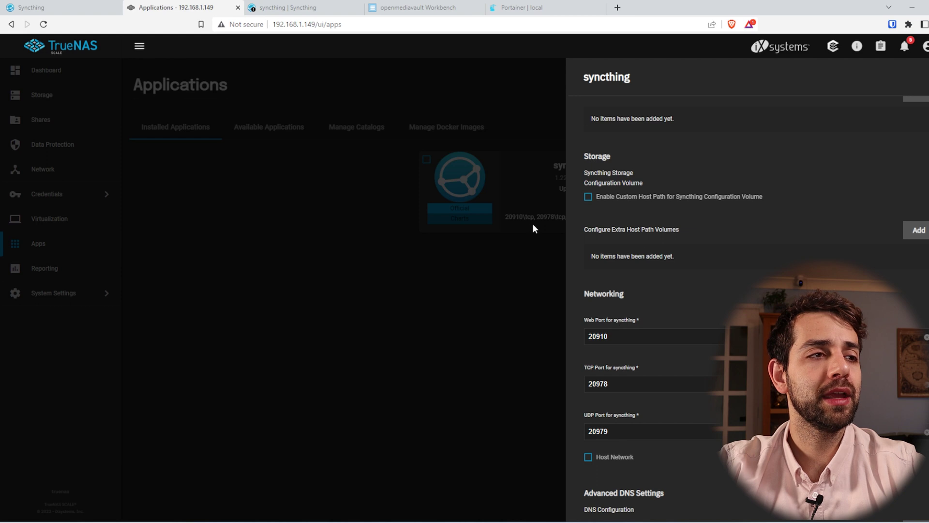
left_click_drag(622, 227, 785, 257)
left_click(915, 231)
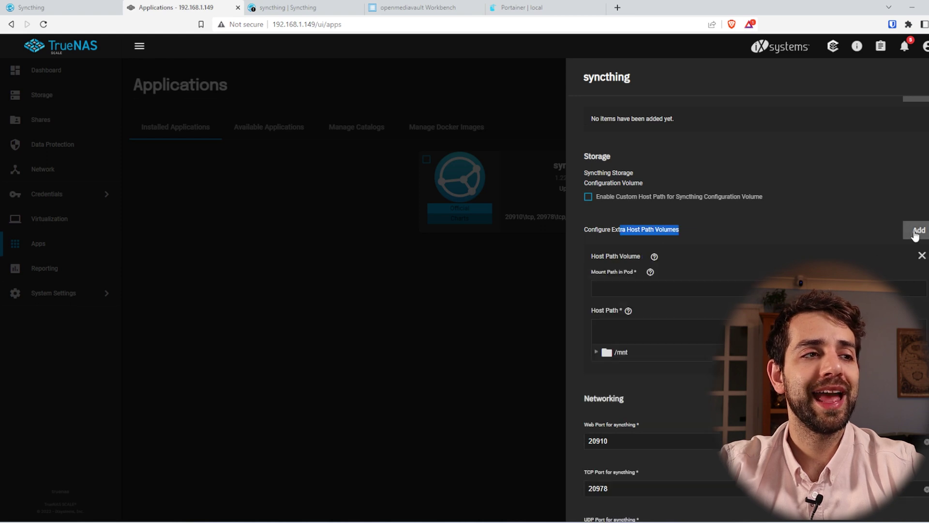
- Set the volume's host path to /mnt/home/data and its mount path in the pod to /data
left_click(598, 353)
left_click(606, 368)
left_click(642, 384)
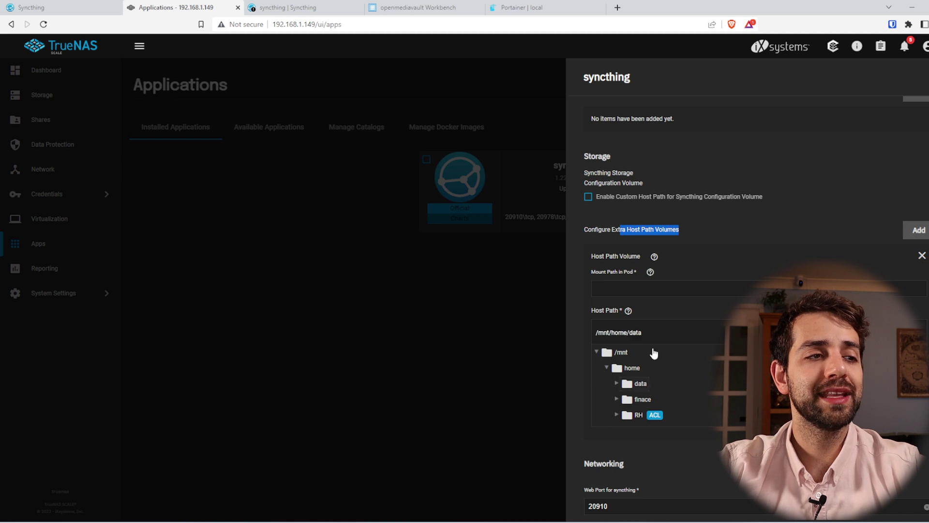
left_click(644, 289)
type("/data")
- Review the remaining syncthing application settings and save the updated configuration
scroll(648, 338, "down", 6)
scroll(649, 358, "up", 4)
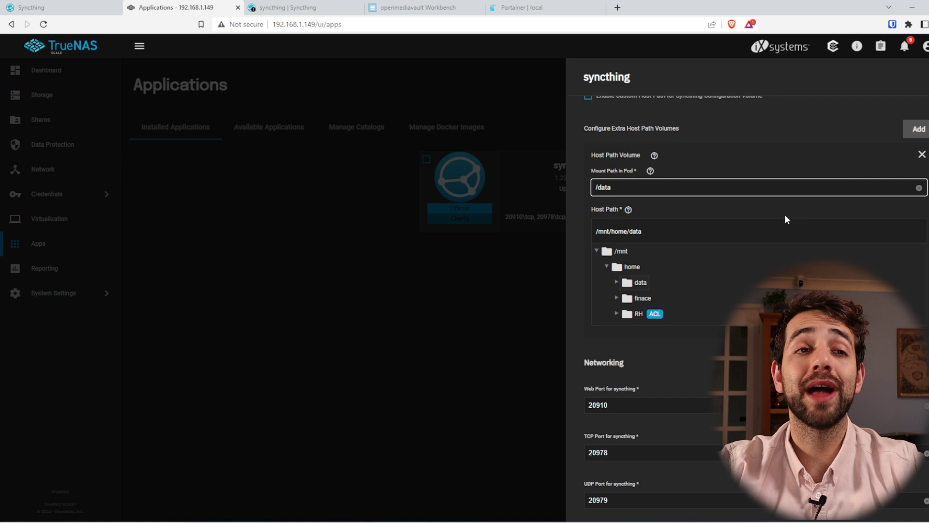
scroll(785, 217, "down", 5)
scroll(676, 258, "up", 5)
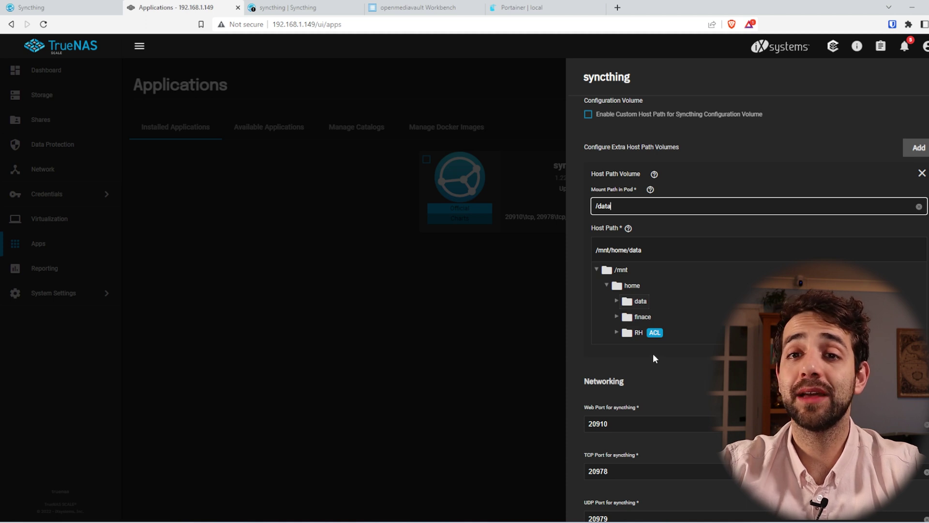
scroll(647, 350, "down", 5)
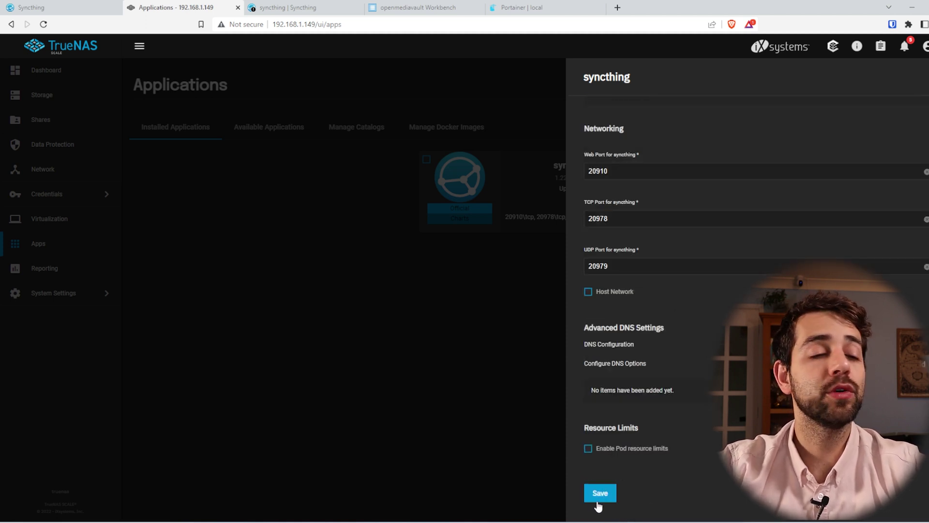
left_click(599, 502)
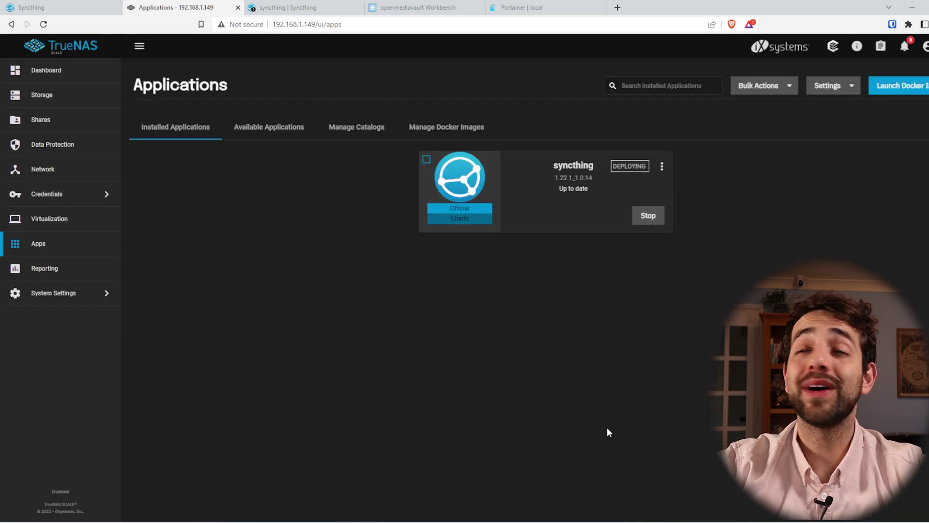
- Switch to Syncthing and remove the stopped data folder that points to /mnt/home/data
left_click(271, 7)
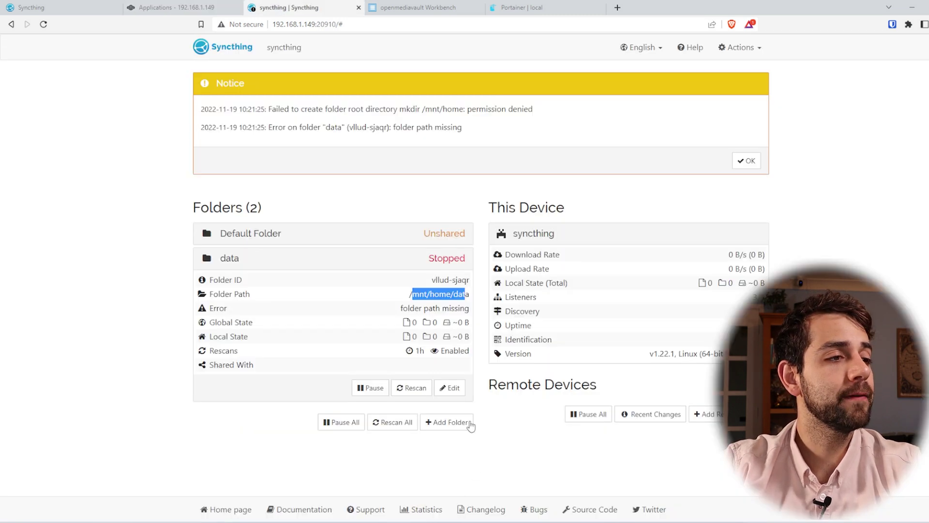
left_click(450, 387)
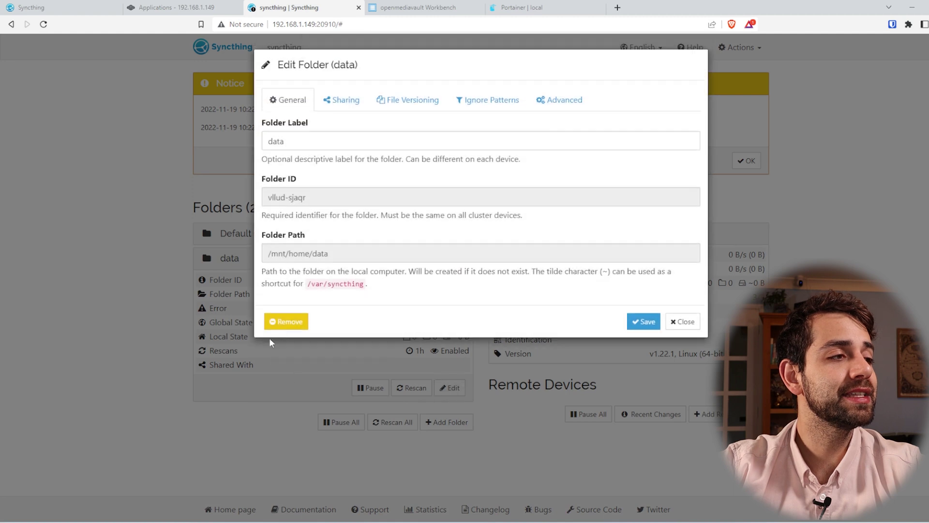
left_click(289, 321)
left_click(357, 159)
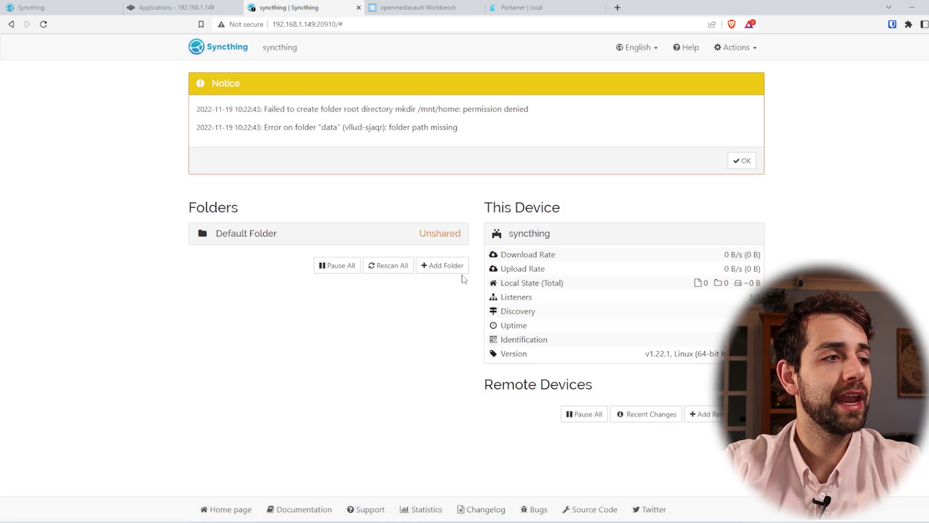
- Add a new Syncthing folder labelled data with the folder path /data, and save it
left_click(448, 265)
triple_click(333, 283)
type("/data")
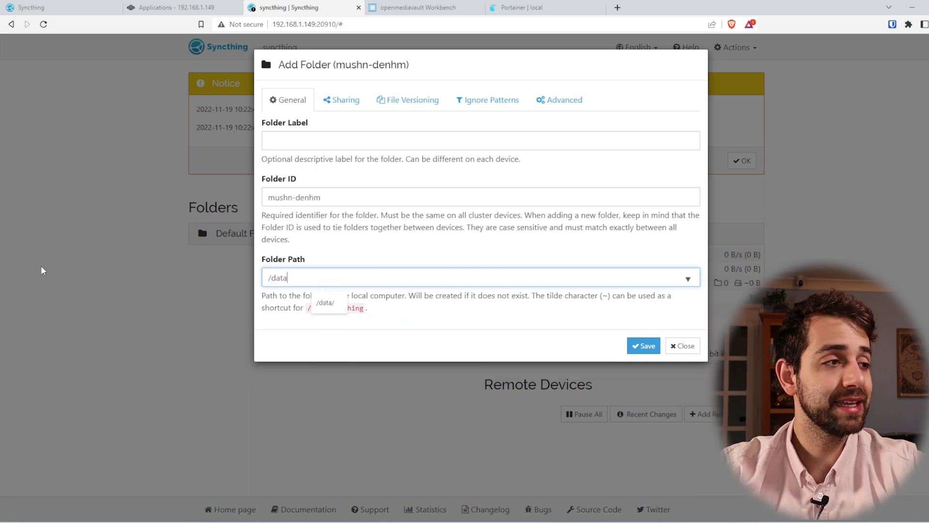
left_click(310, 139)
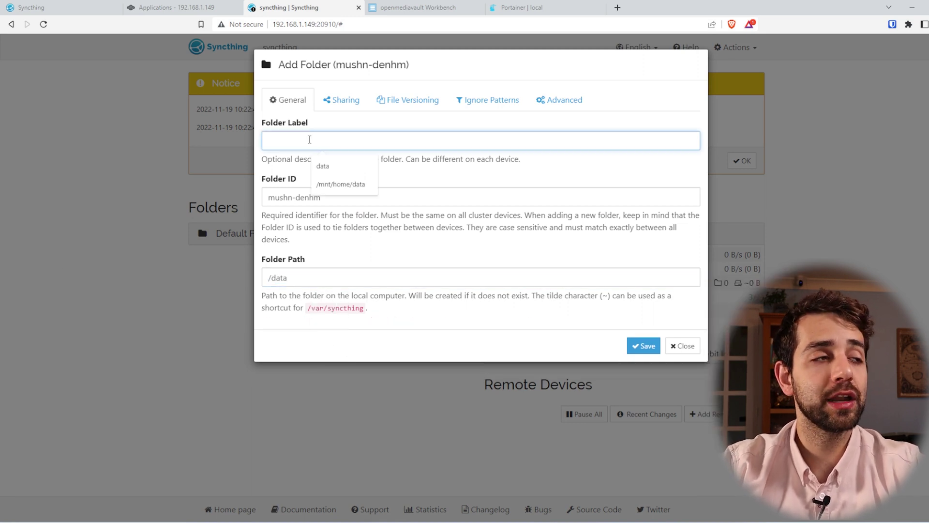
left_click(339, 167)
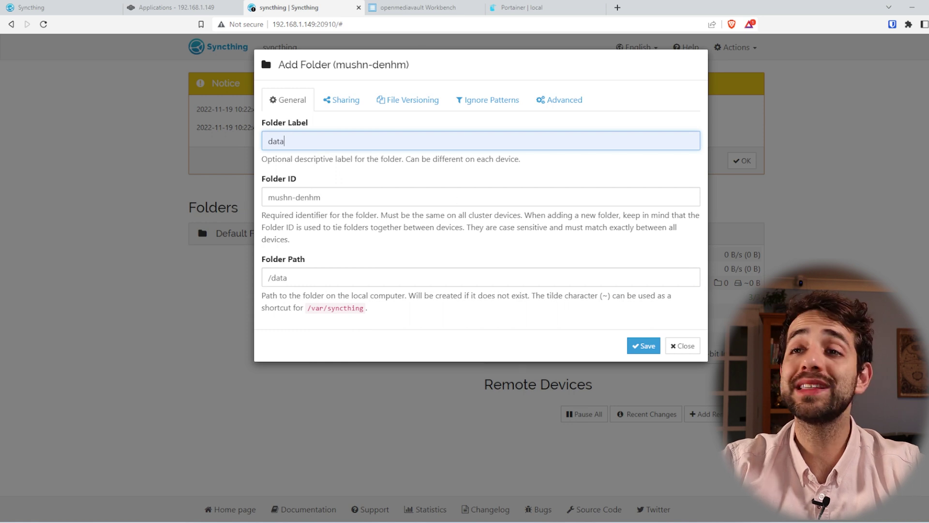
left_click(644, 345)
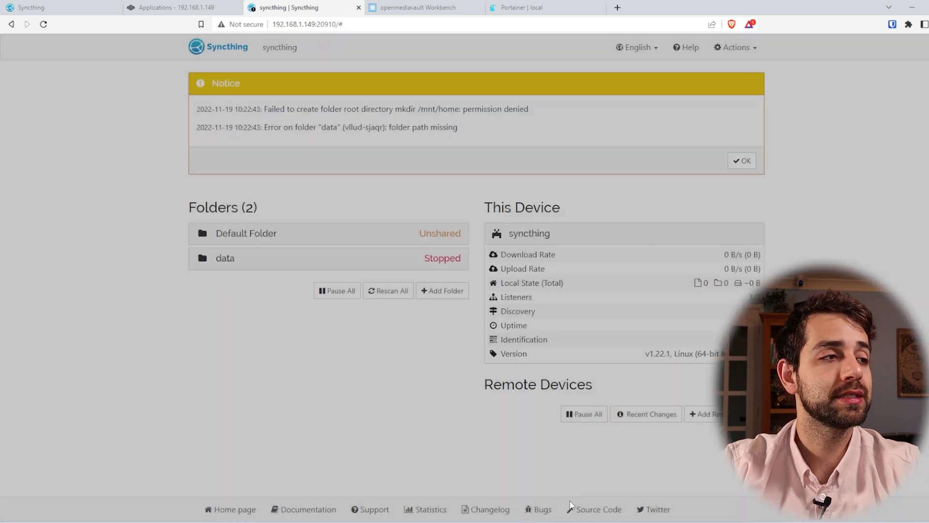
- Expand the new data folder's details and examine its folder path and error
left_click(342, 260)
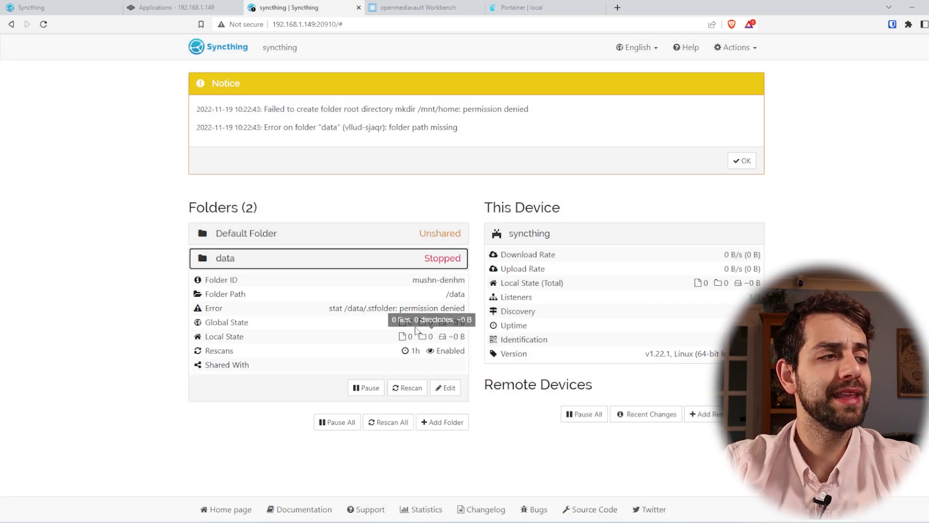
left_click_drag(383, 290, 449, 310)
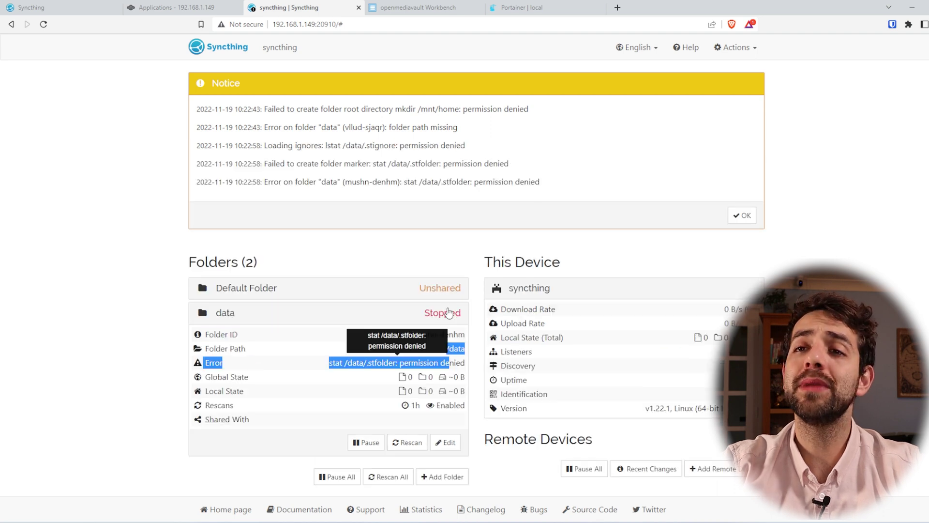
left_click(401, 364)
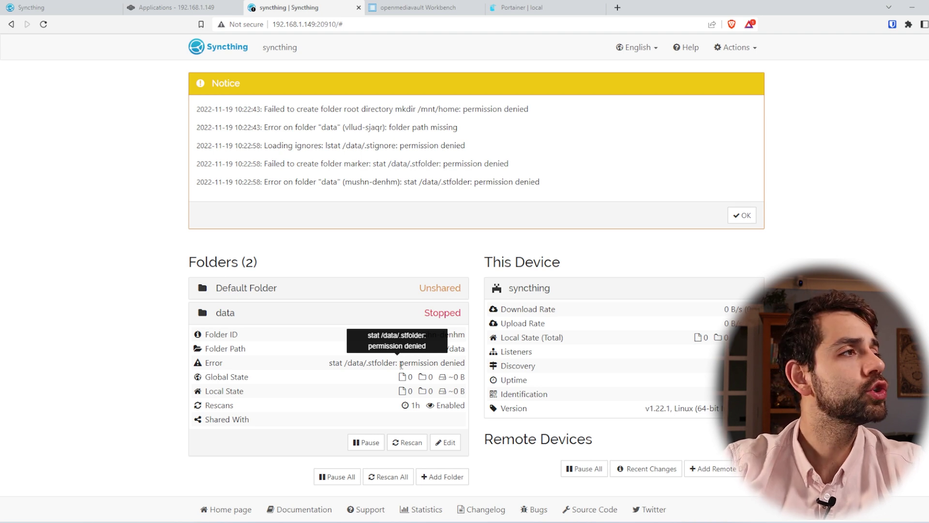
- Switch to TrueNAS and open the permissions editor for the data dataset in the home pool
left_click(164, 7)
left_click(51, 99)
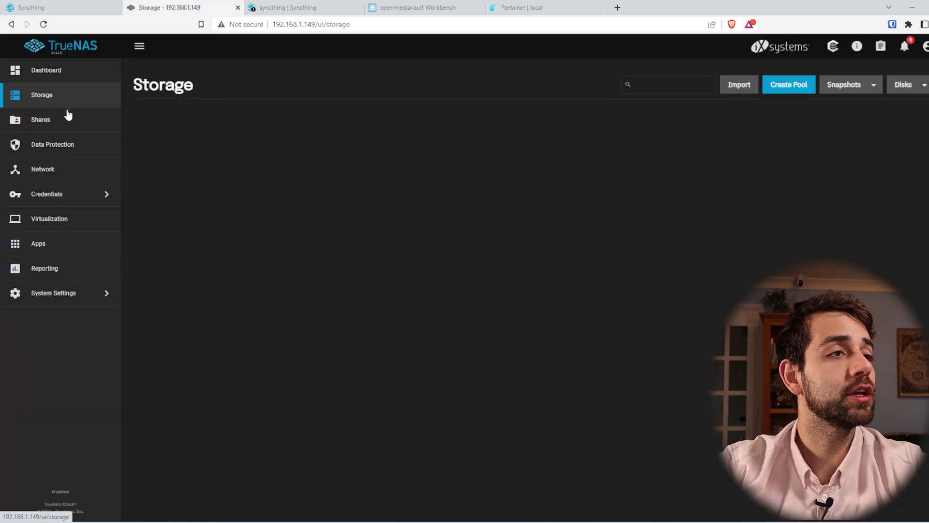
left_click(925, 231)
left_click(905, 313)
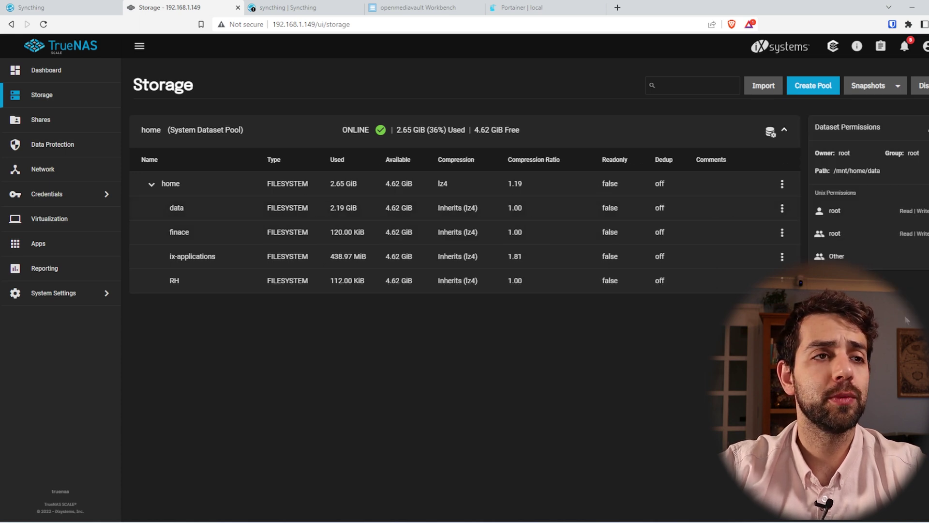
left_click(926, 130)
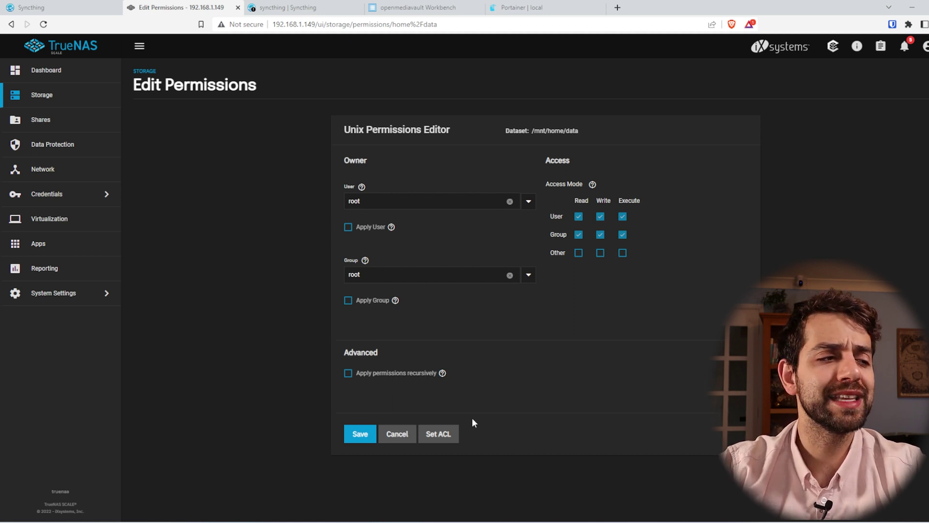
- Set up an ACL on the data dataset using the POSIX_RESTRICTED preset
left_click(443, 434)
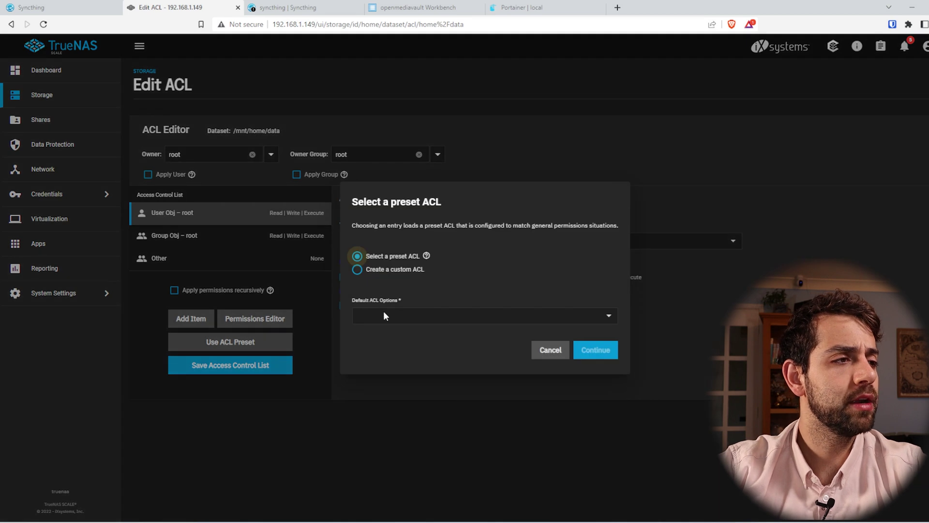
left_click(385, 316)
left_click(407, 335)
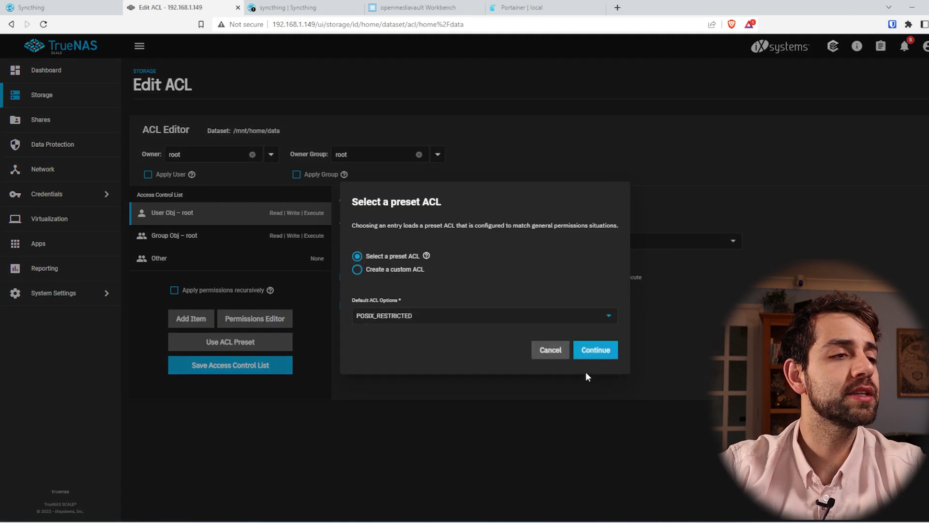
left_click(605, 355)
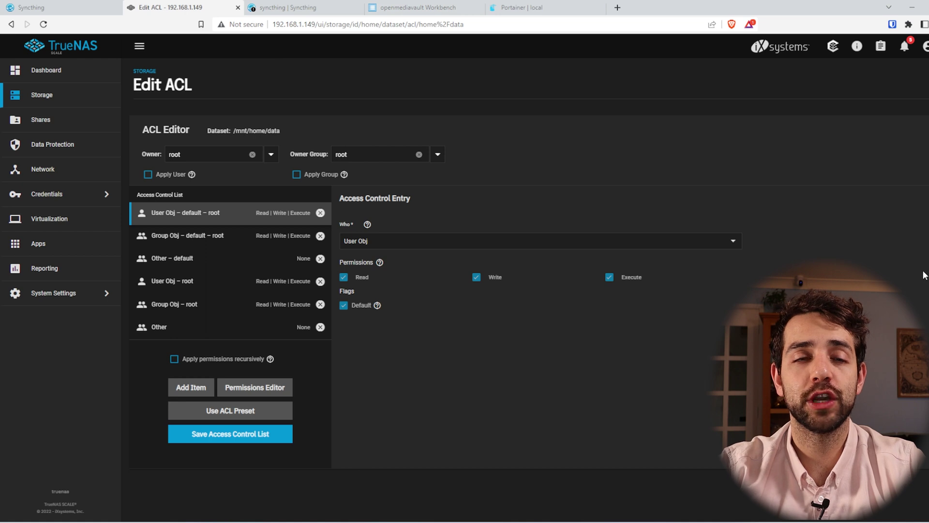
- Set the owner of the data dataset to apps in the ACL editor
left_click(270, 154)
scroll(304, 227, "down", 5)
scroll(301, 269, "down", 5)
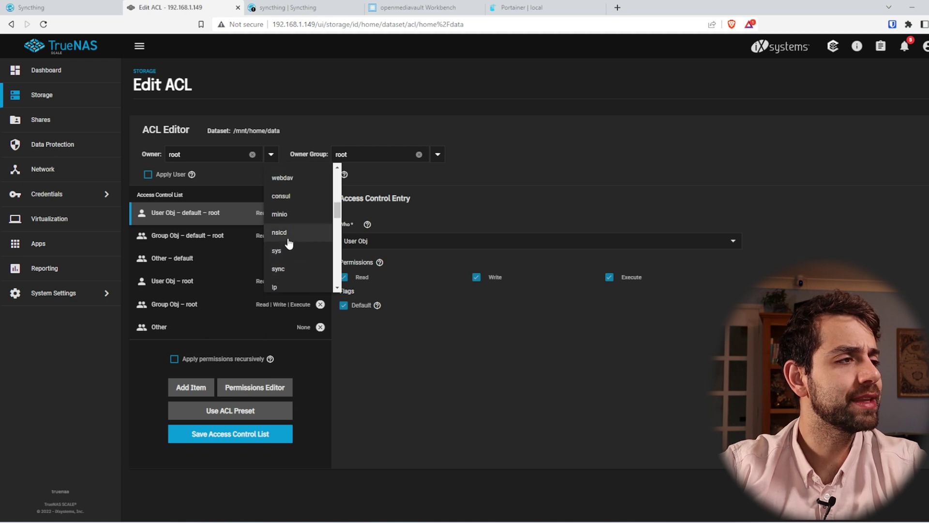
scroll(292, 261, "down", 6)
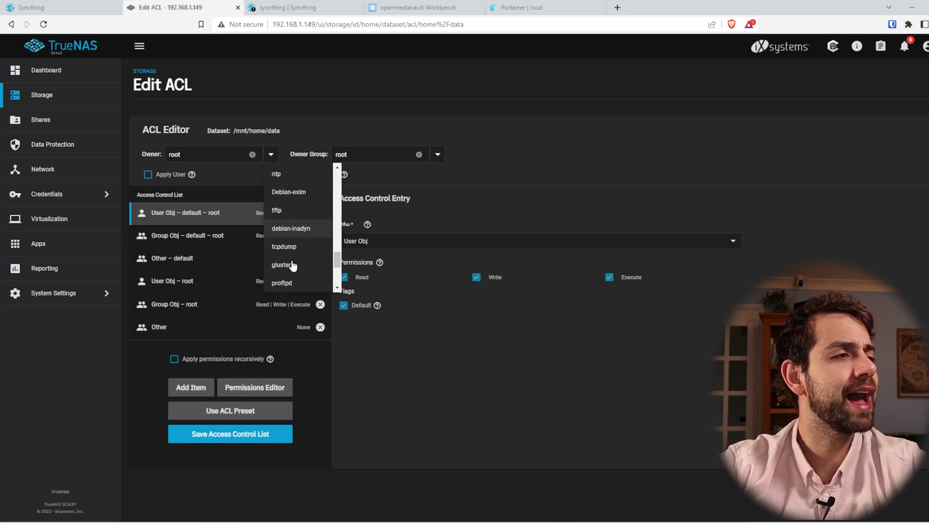
left_click(287, 225)
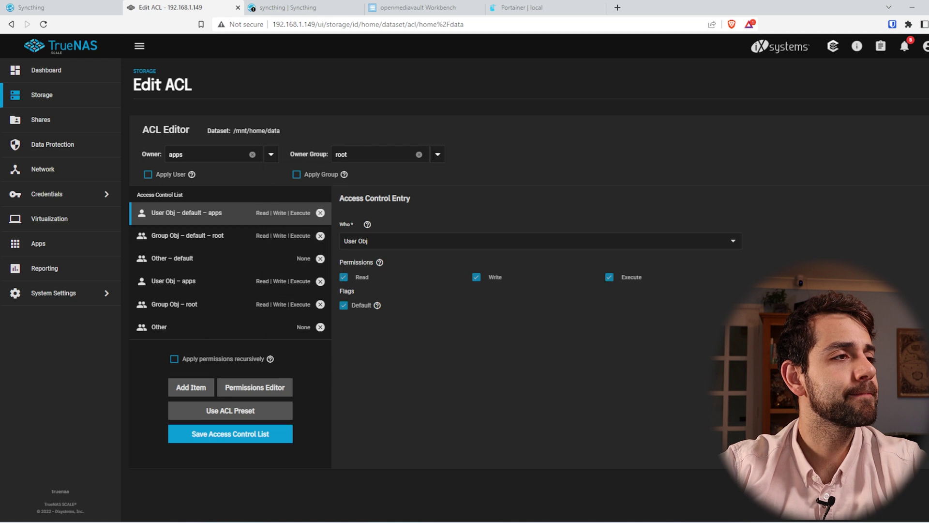
- Set the owner group to apps, and enable applying both the user and the group
left_click(438, 155)
scroll(472, 232, "down", 5)
scroll(479, 233, "up", 3)
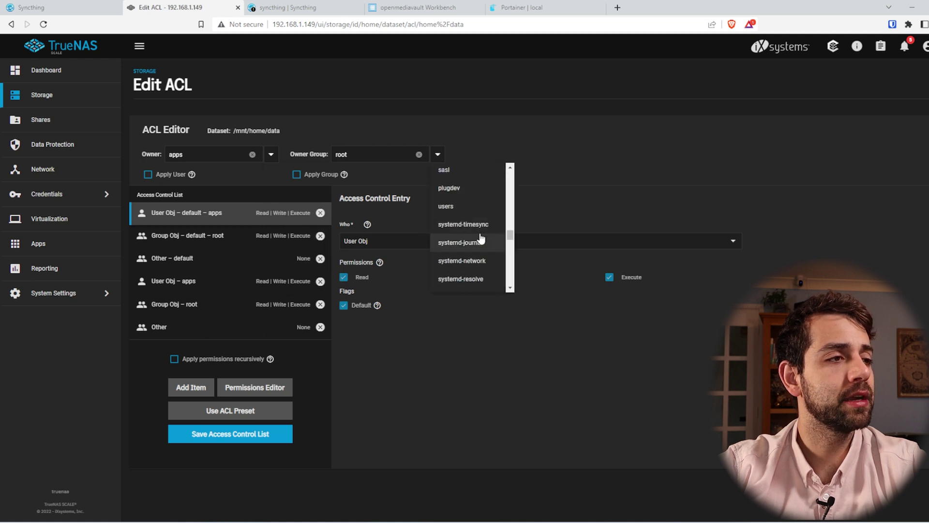
scroll(460, 206, "down", 5)
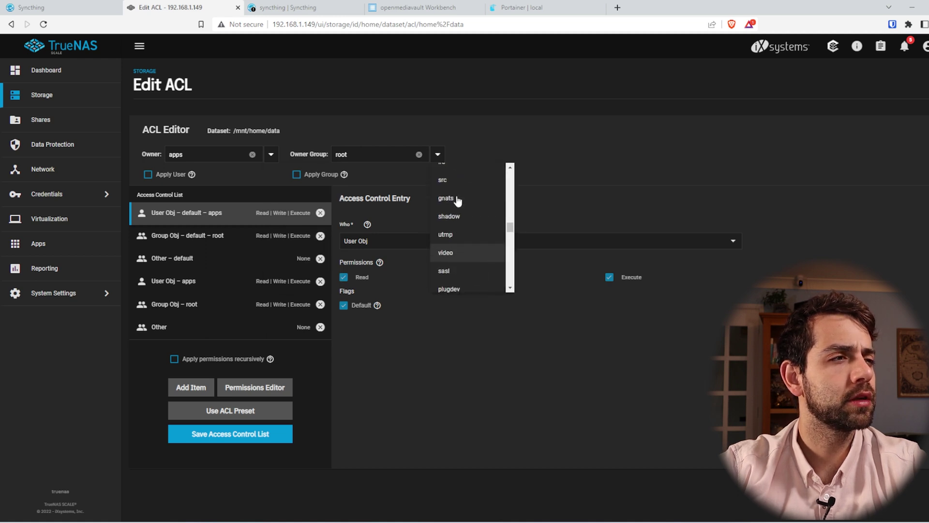
scroll(469, 215, "up", 3)
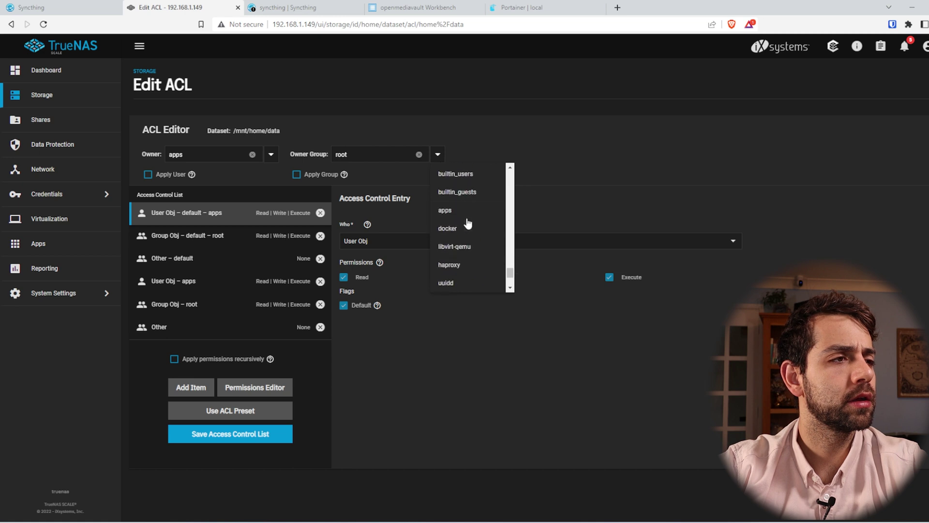
left_click(460, 214)
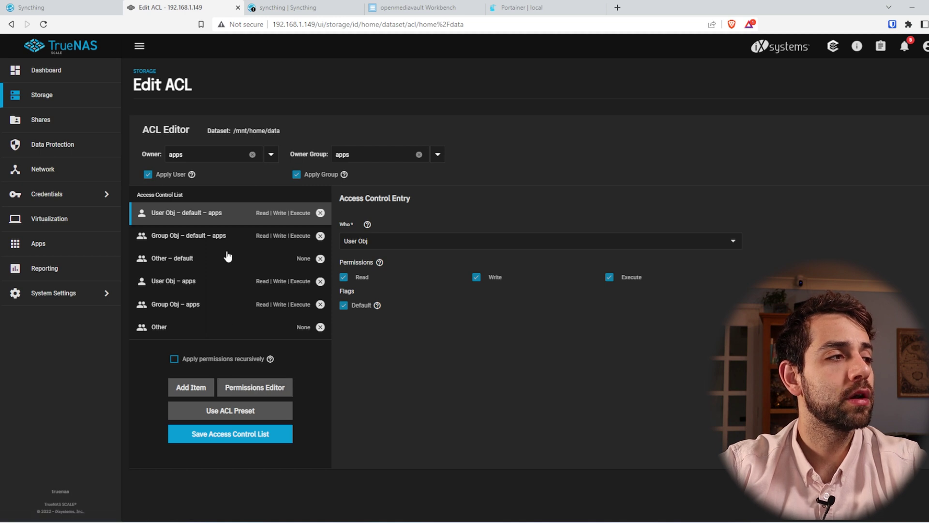
- Grant the default Other entry Read, Write and Execute, and save the ACL with permissions applied recursively
left_click(187, 262)
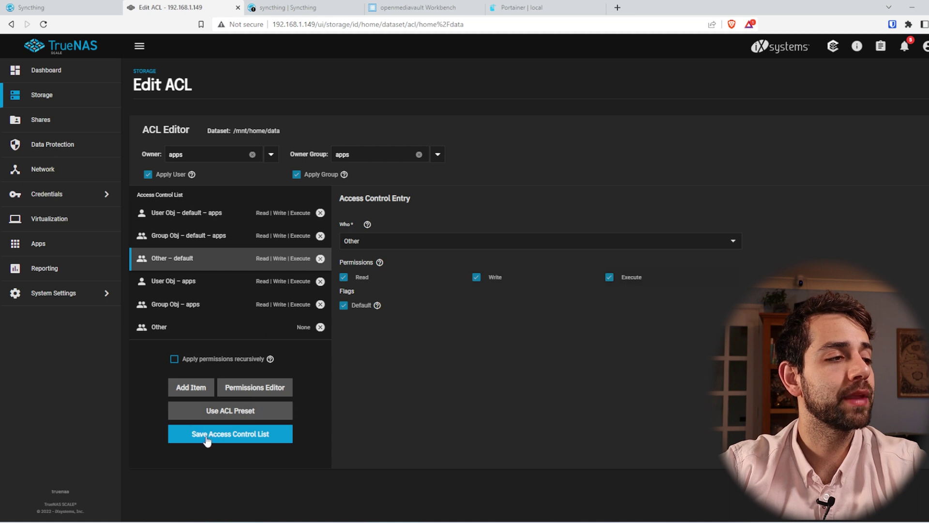
left_click(174, 359)
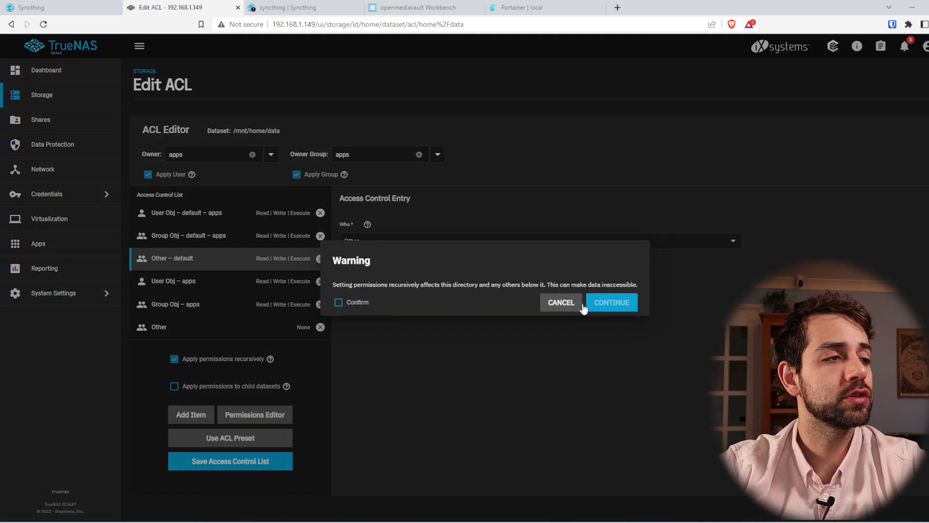
key("Return")
left_click(174, 386)
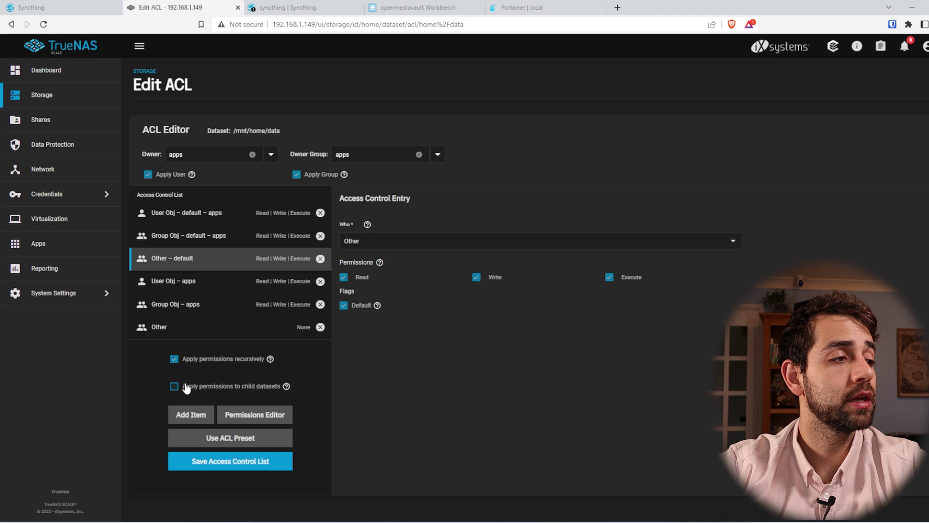
left_click(230, 466)
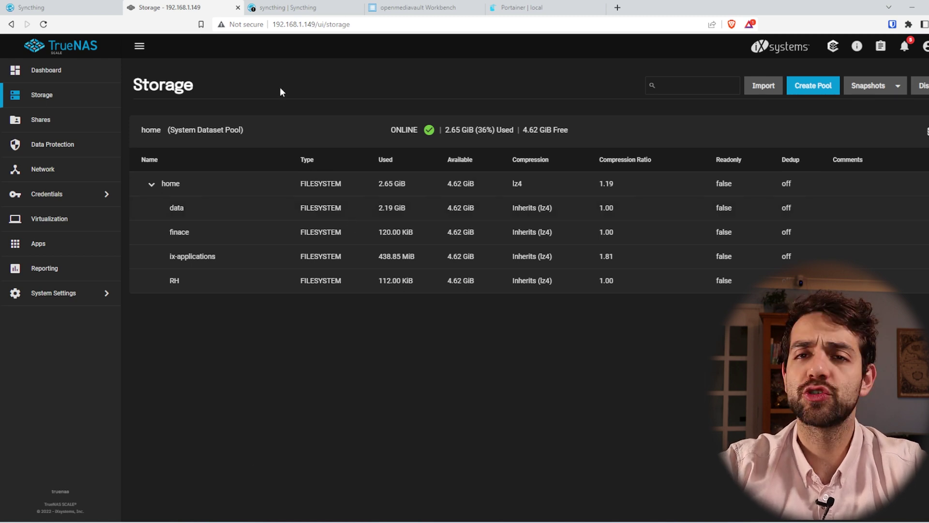
- Return to the data folder in Syncthing, and try to open the data share on TRUENAS in File Explorer
left_click(286, 7)
left_click(407, 442)
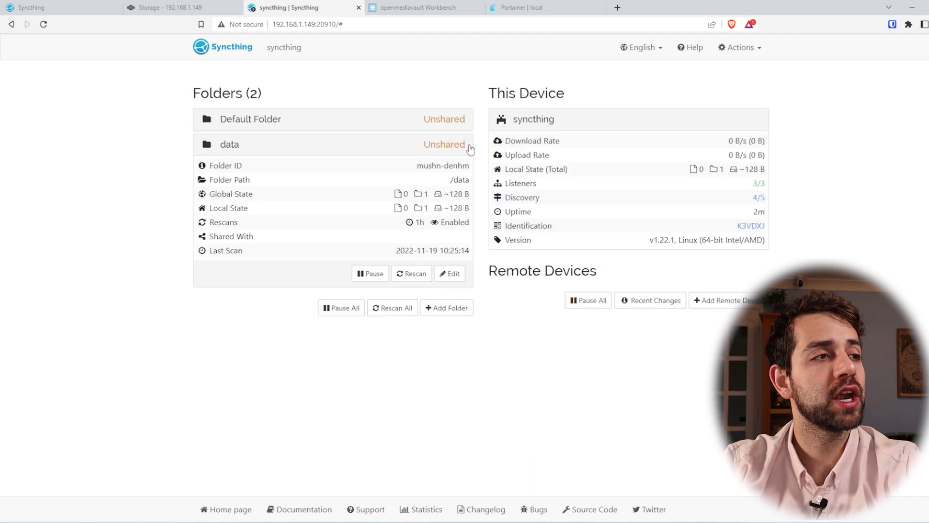
mouse_move(399, 213)
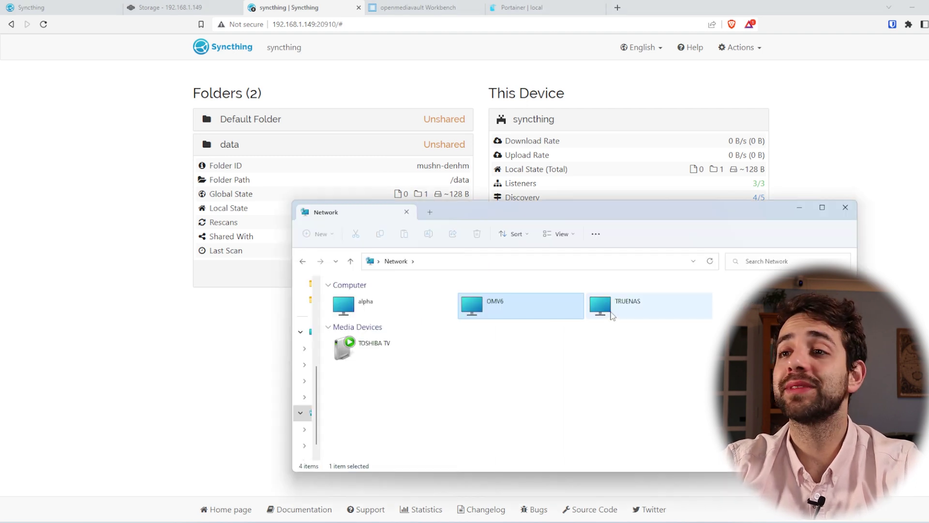
double_click(605, 316)
double_click(357, 295)
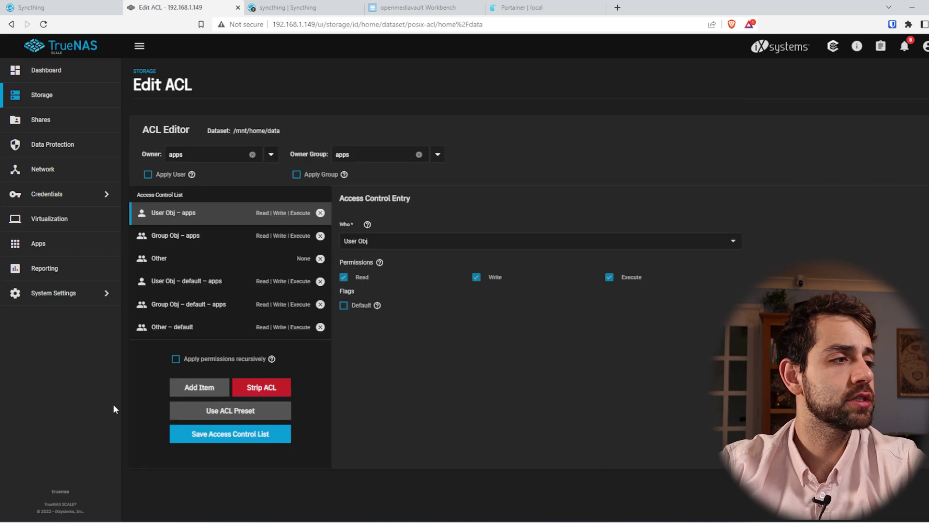
- Add an ACL entry on the data dataset giving the homeuser group Read, Write and Execute permissions
left_click(198, 390)
left_click(206, 411)
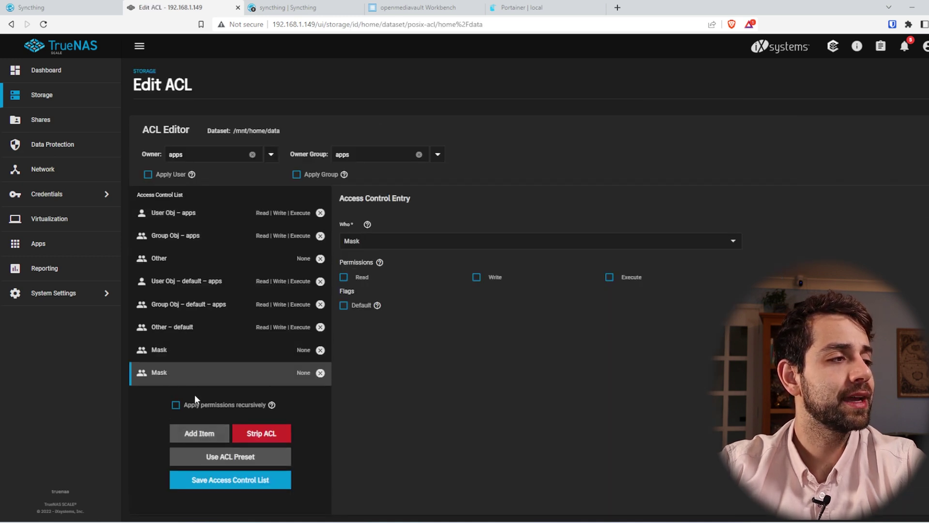
left_click(646, 245)
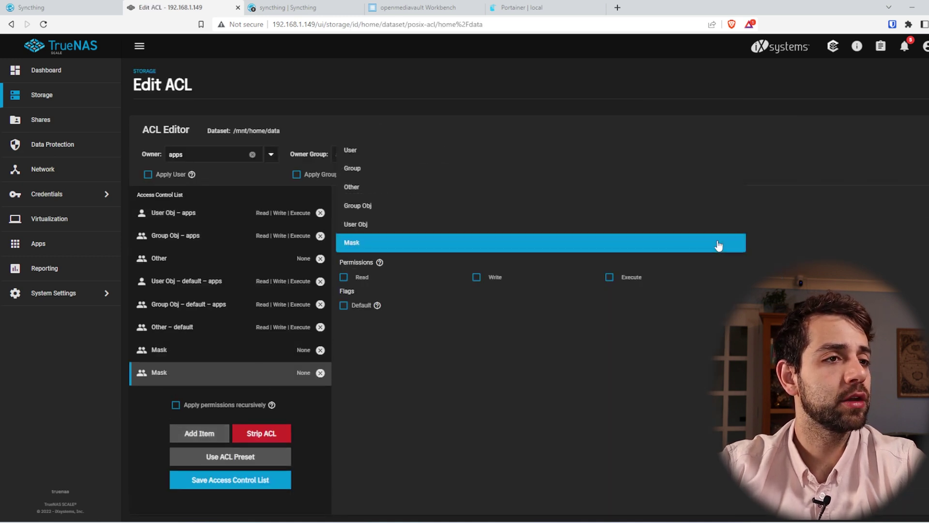
left_click(385, 177)
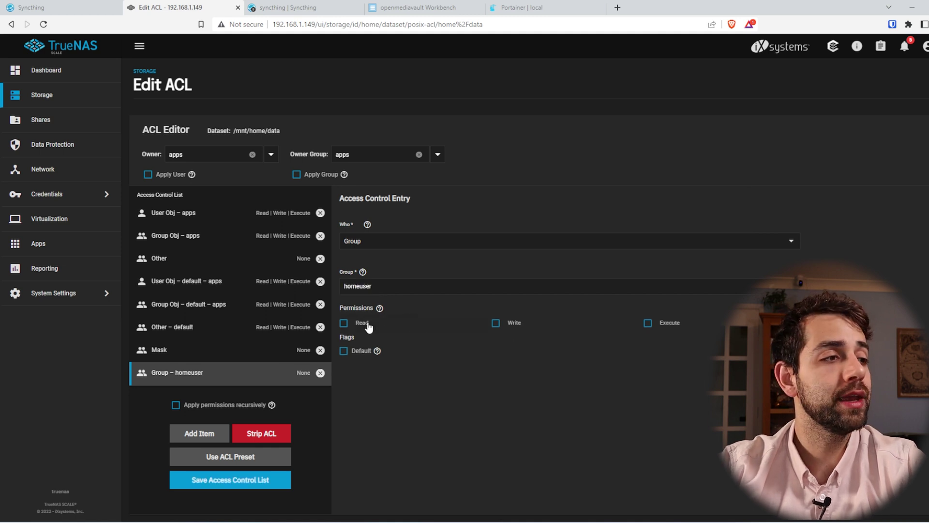
left_click(520, 331)
left_click(654, 324)
- Grant the Mask entry Read and Write permissions, and save the access control list
left_click(247, 352)
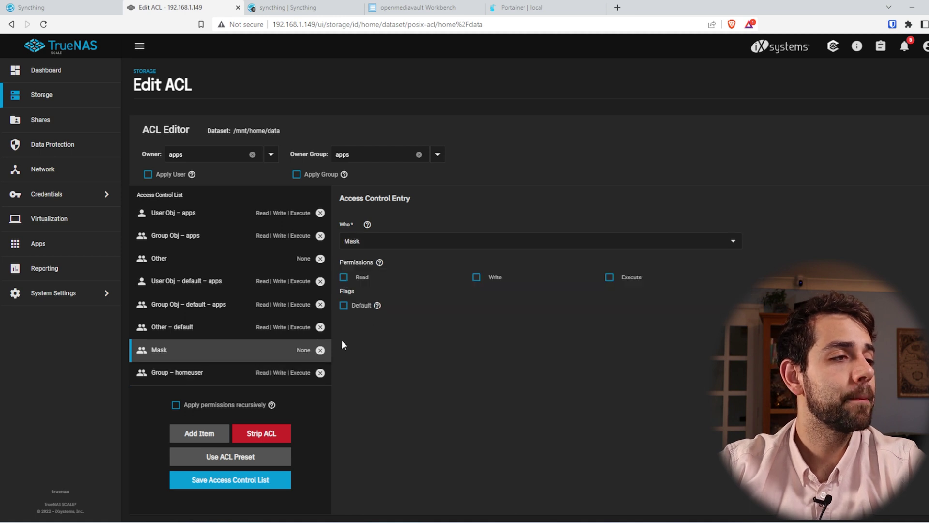
left_click(374, 280)
left_click(478, 277)
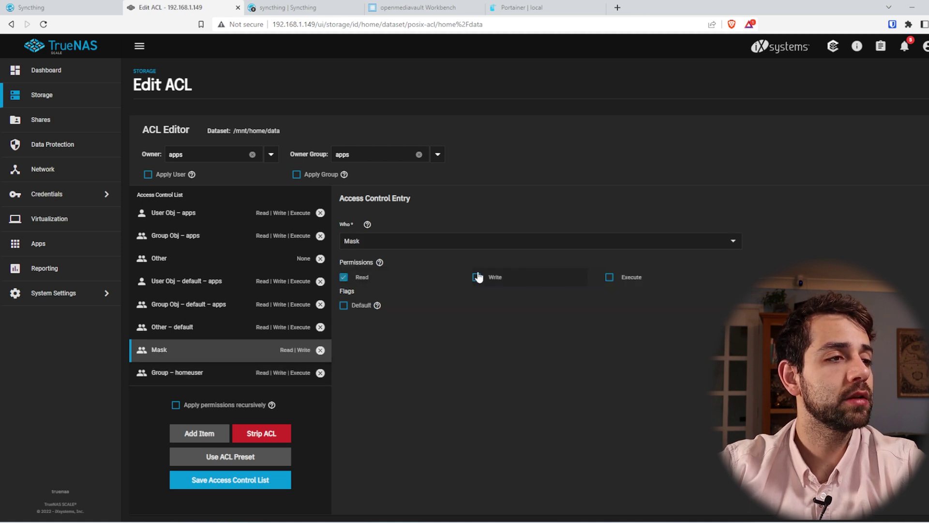
left_click(224, 485)
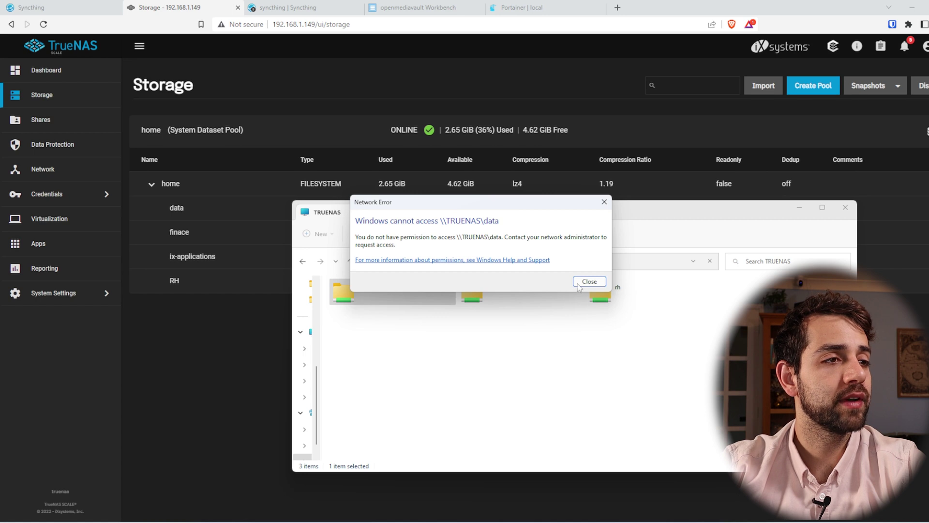
- Open the data share on TRUENAS in File Explorer and create a folder named Photos in it
left_click(589, 281)
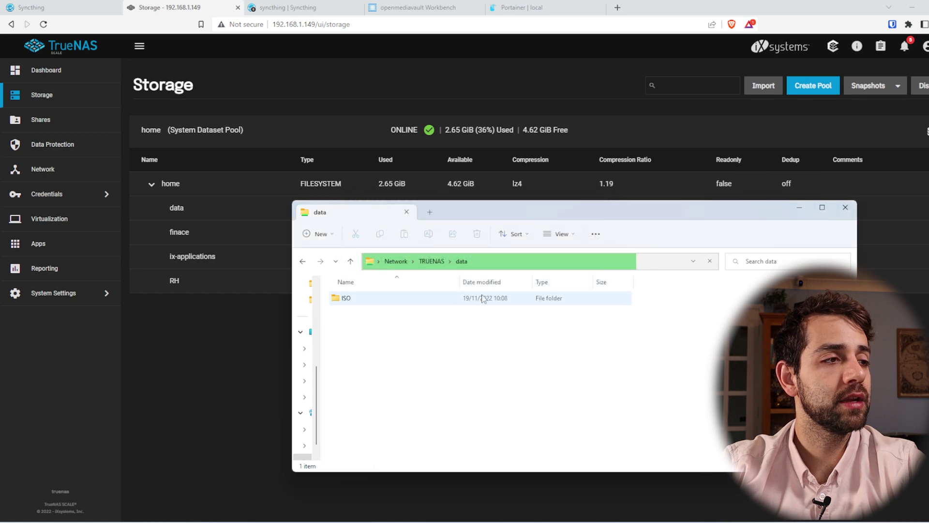
double_click(372, 304)
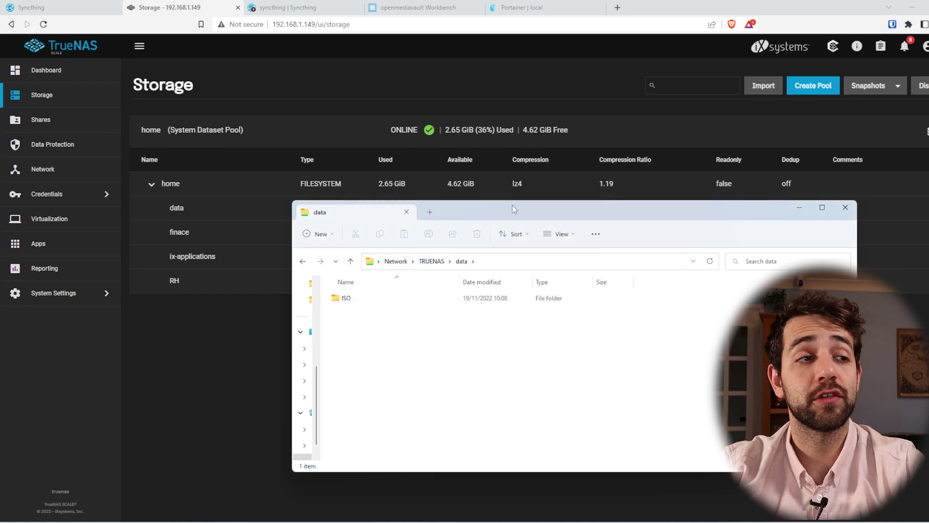
double_click(541, 209)
right_click(140, 260)
mouse_move(187, 241)
left_click(276, 243)
type("Photos")
key("Return")
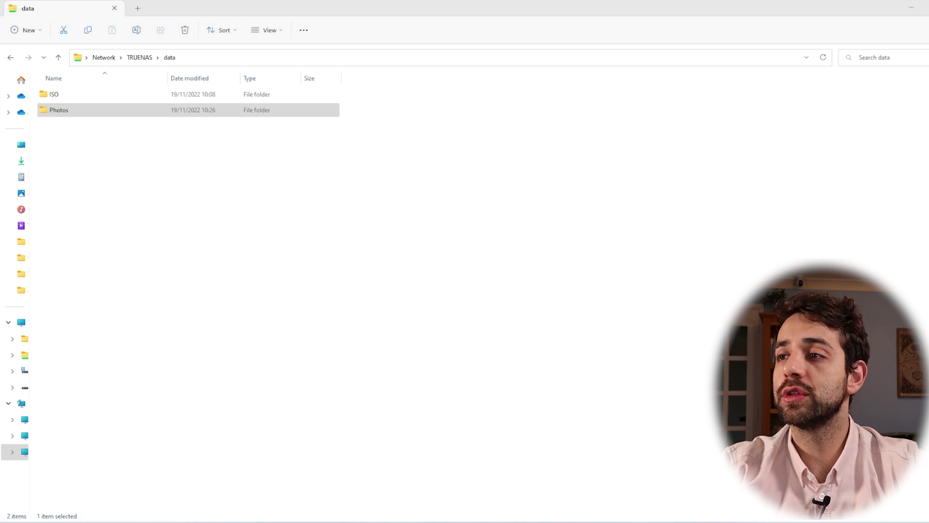
- Paste the copied JPG images into the Photos folder
double_click(161, 110)
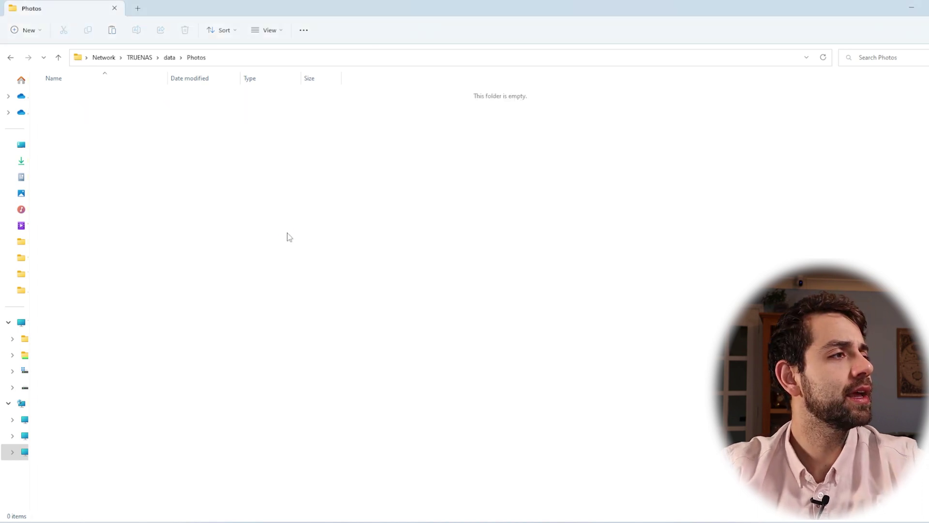
key("ctrl+v")
left_click_drag(241, 251, 43, 53)
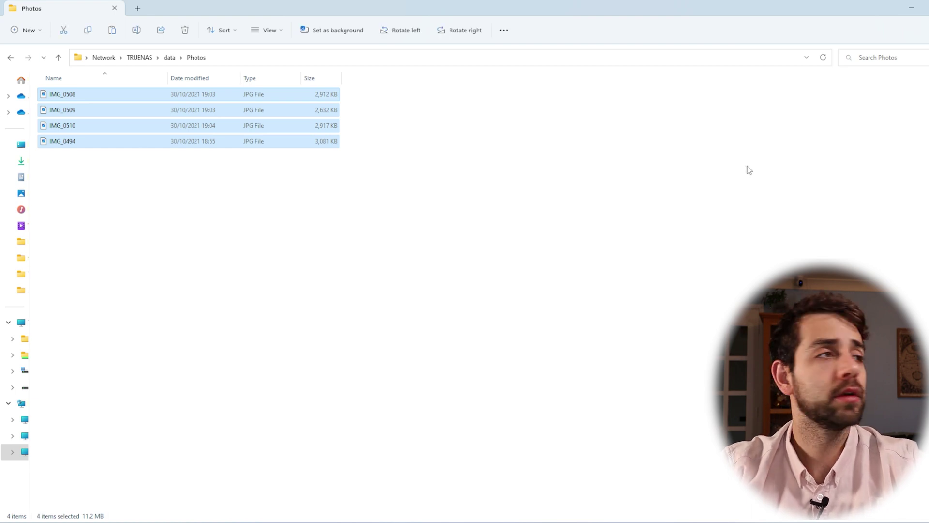
left_click_drag(420, 5, 660, 136)
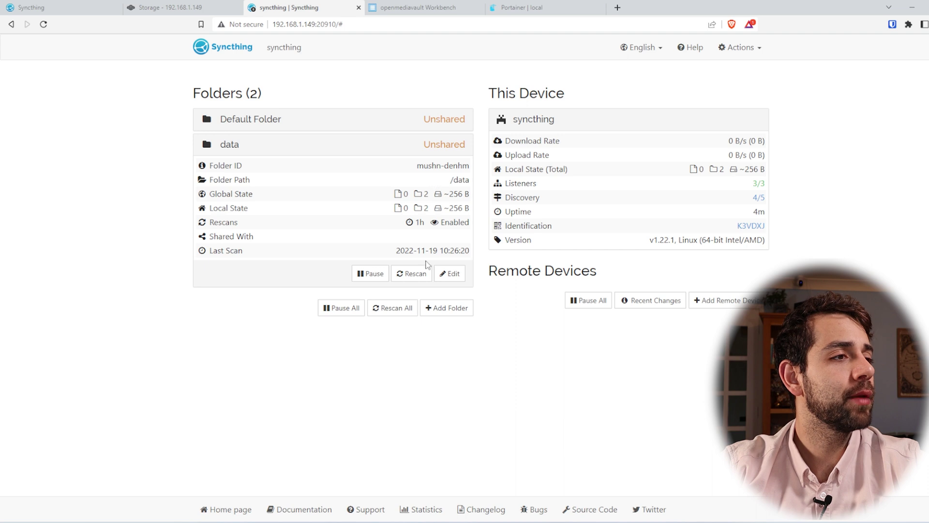
- Rescan the data folder in Syncthing and compare its global state with the files in the Photos folder
left_click(426, 272)
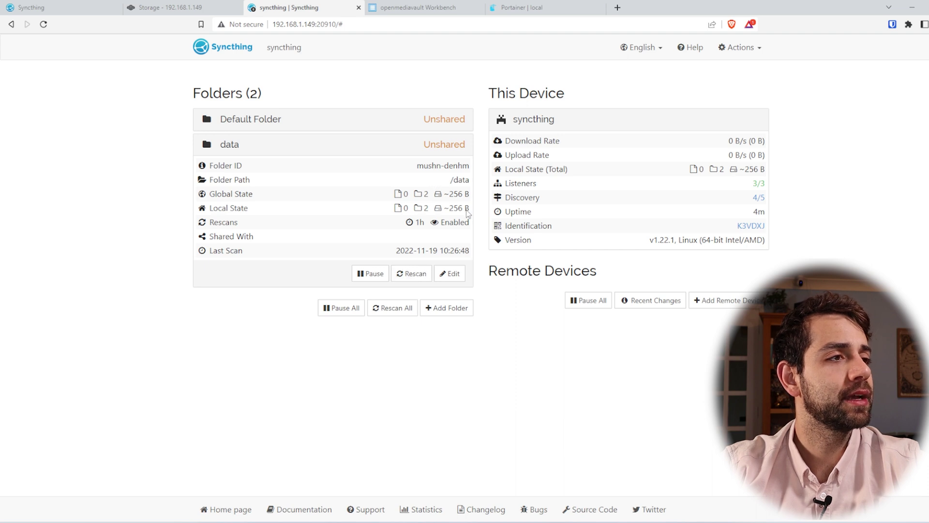
left_click_drag(449, 194, 481, 202)
left_click(462, 327)
left_click_drag(439, 193, 468, 193)
key("alt+Tab")
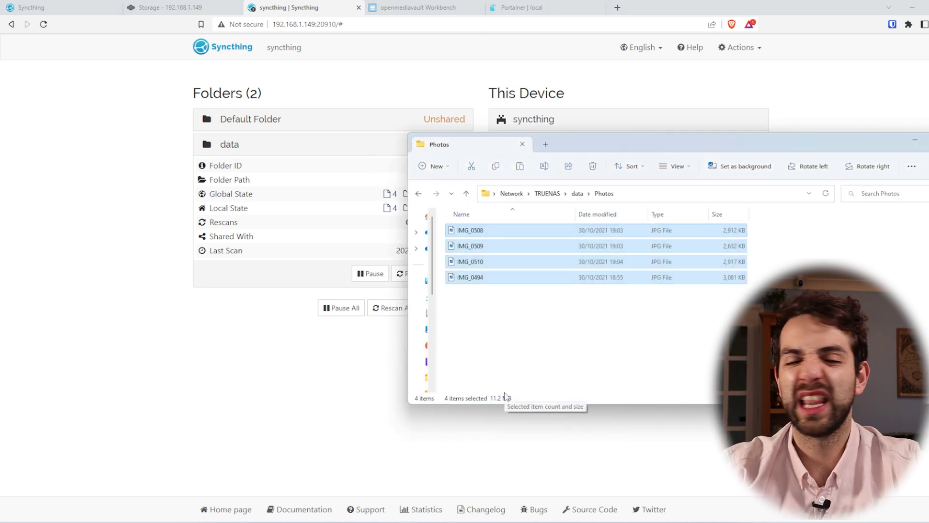
left_click_drag(625, 144, 567, 212)
left_click(190, 357)
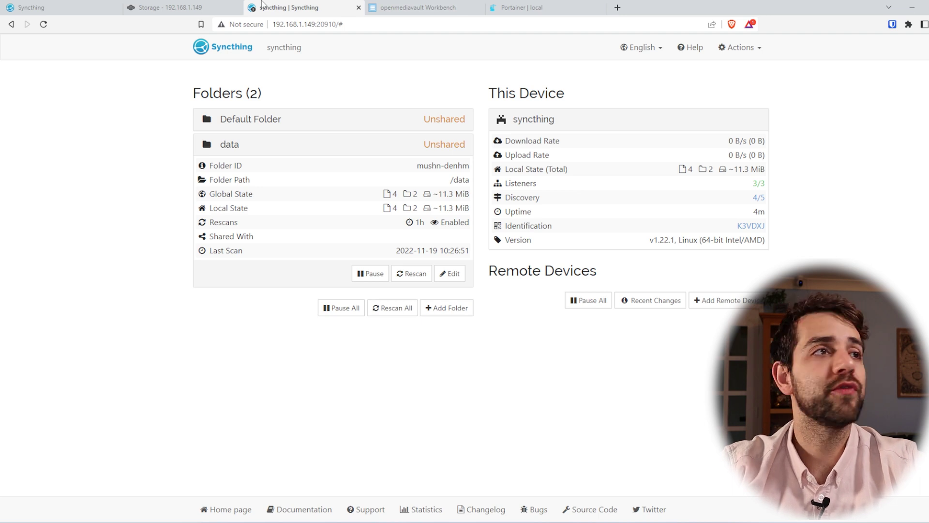
- Check the syncthing container in Portainer and open its web interface at 192.168.1.123:8384
left_click(532, 7)
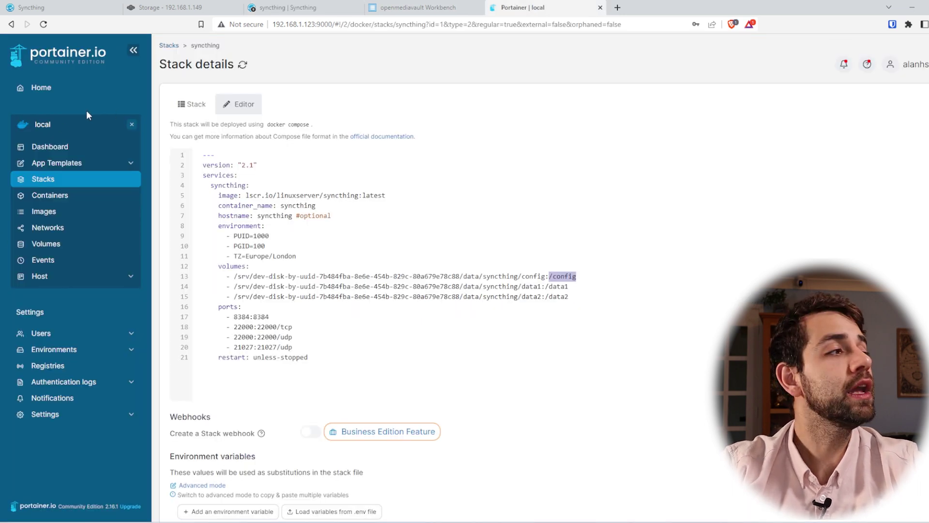
left_click(63, 195)
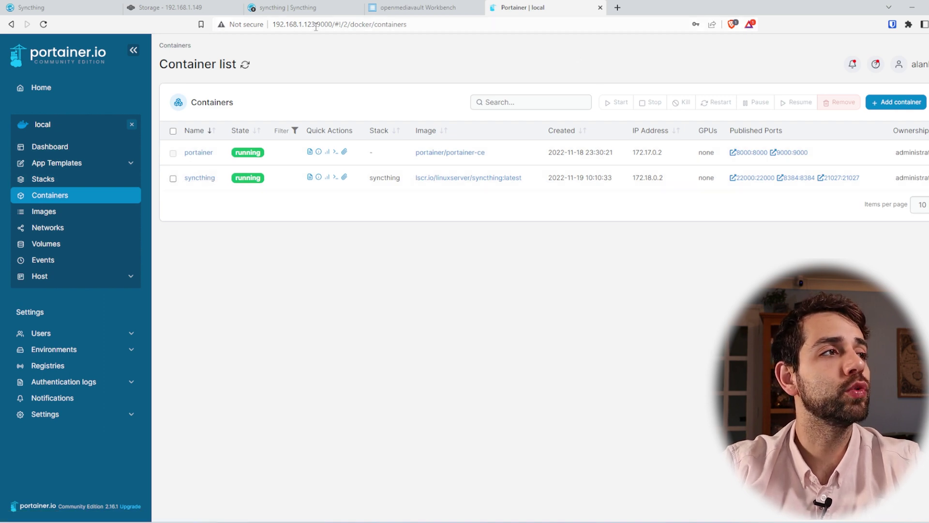
left_click_drag(316, 24, 271, 24)
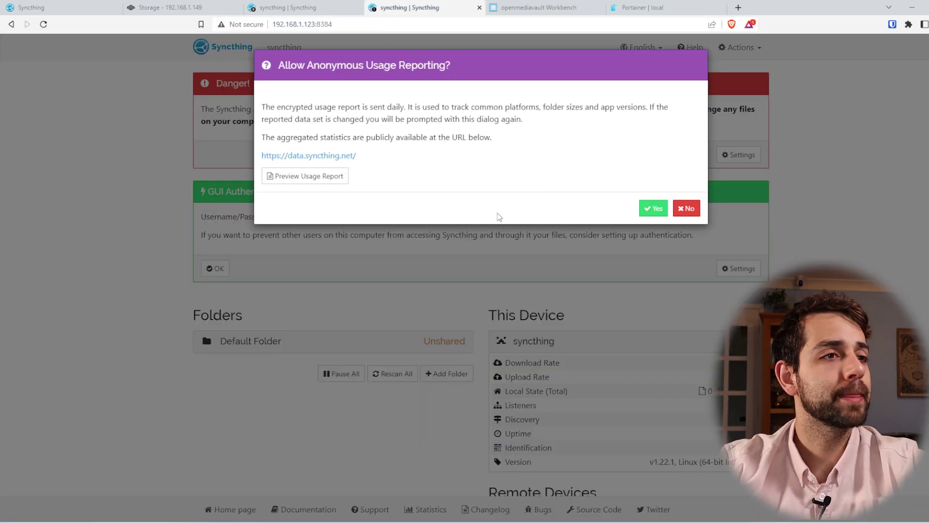
- Allow anonymous usage reporting and dismiss the GUI authentication notice in the Syncthing instance at 192.168.1.123
left_click(643, 202)
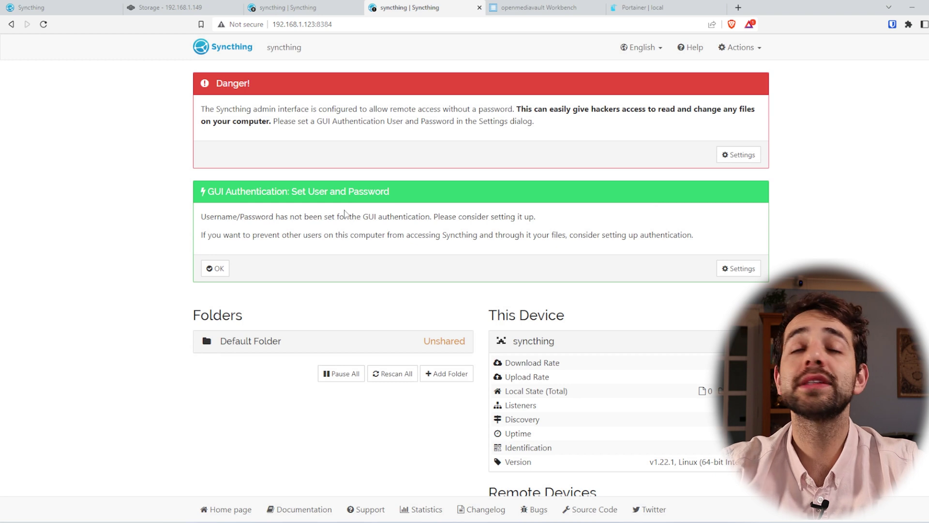
left_click(210, 270)
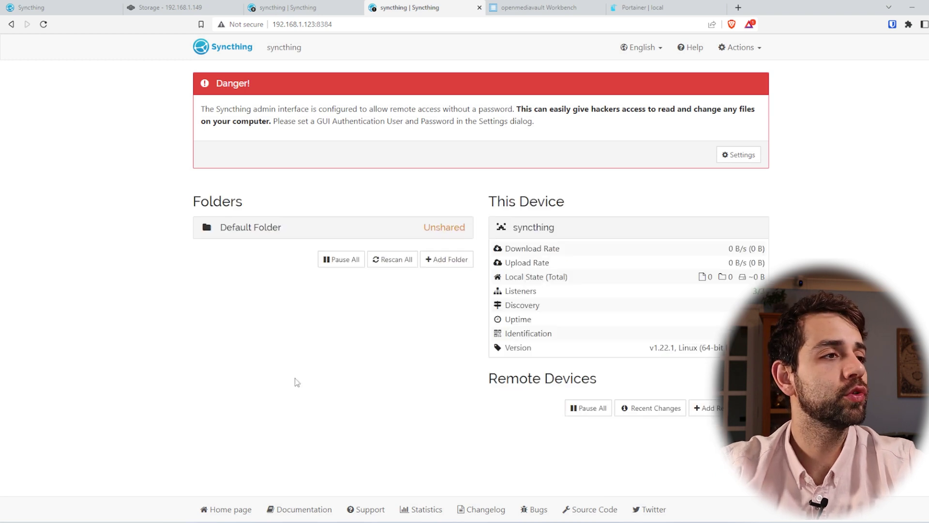
left_click(312, 226)
left_click(316, 222)
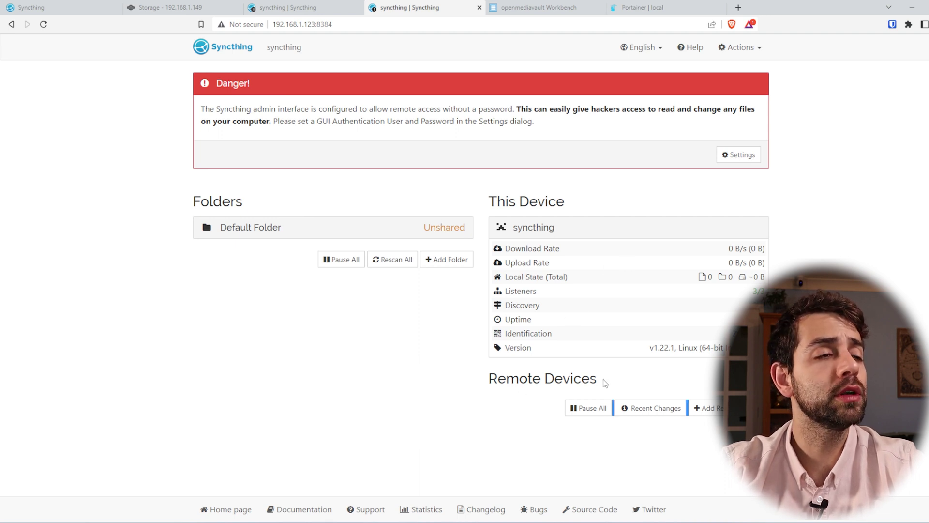
- Start adding a remote device in the Syncthing instance at 192.168.1.123, with Truenas as the device name
key("ctrl+Page_Up")
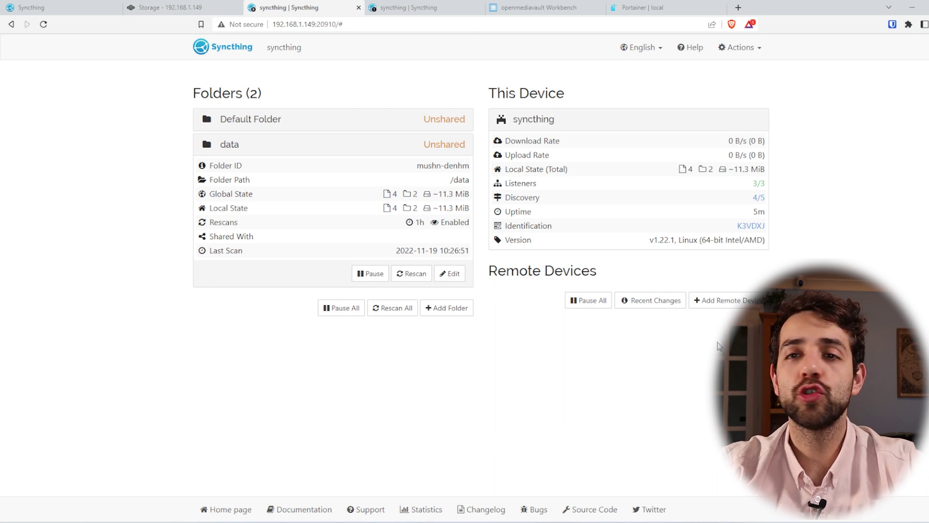
left_click(451, 6)
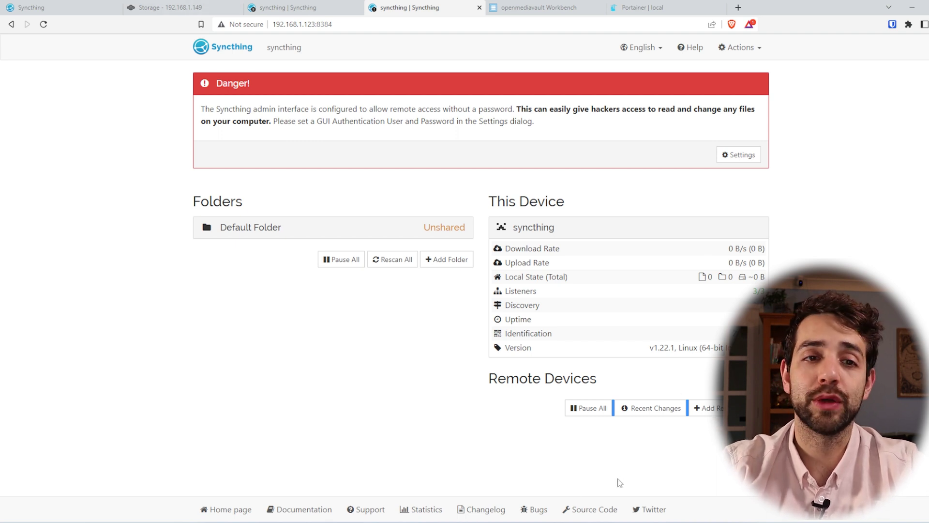
left_click(707, 408)
left_click(299, 140)
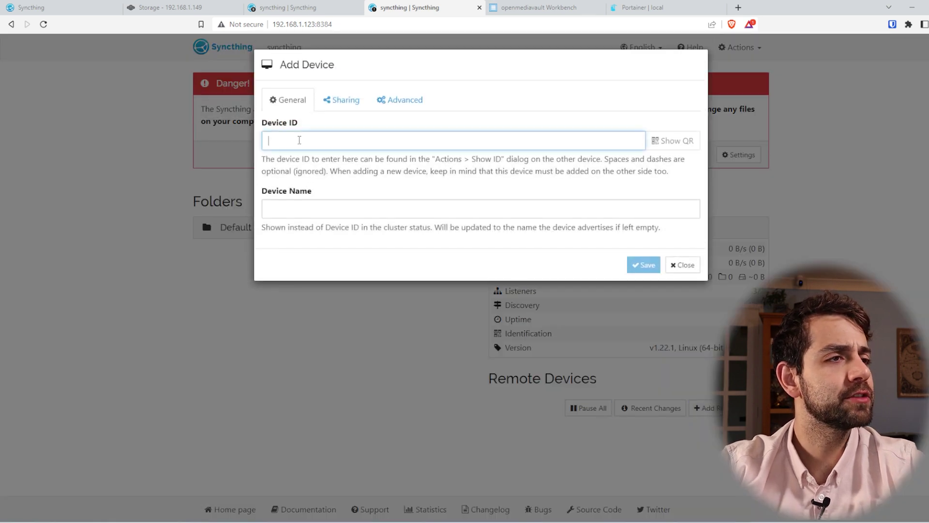
left_click(402, 208)
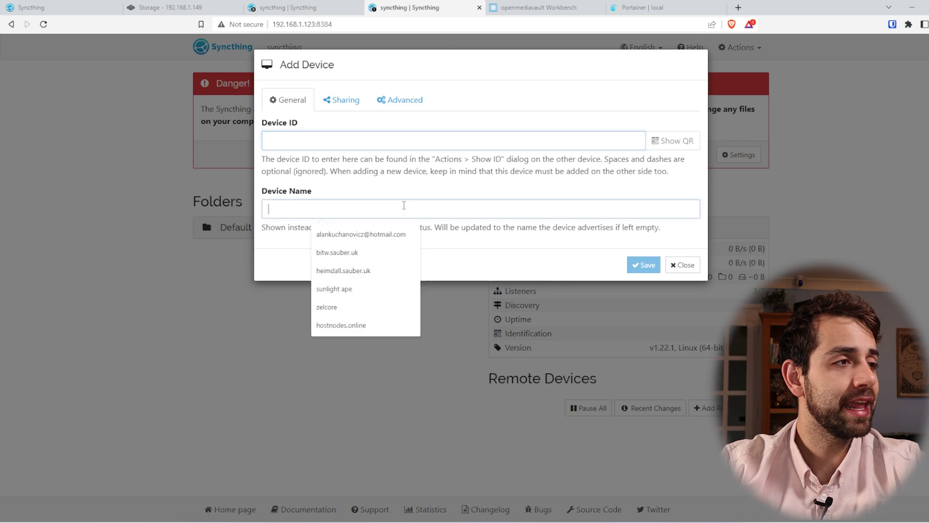
type("Truebas")
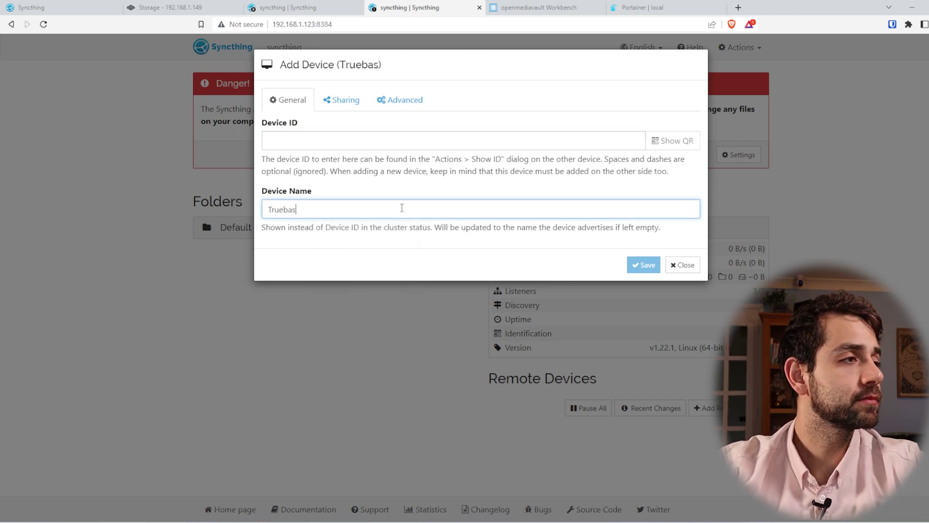
key("BackSpace")
key("BackSpace")
key("BackSpace")
type("nas")
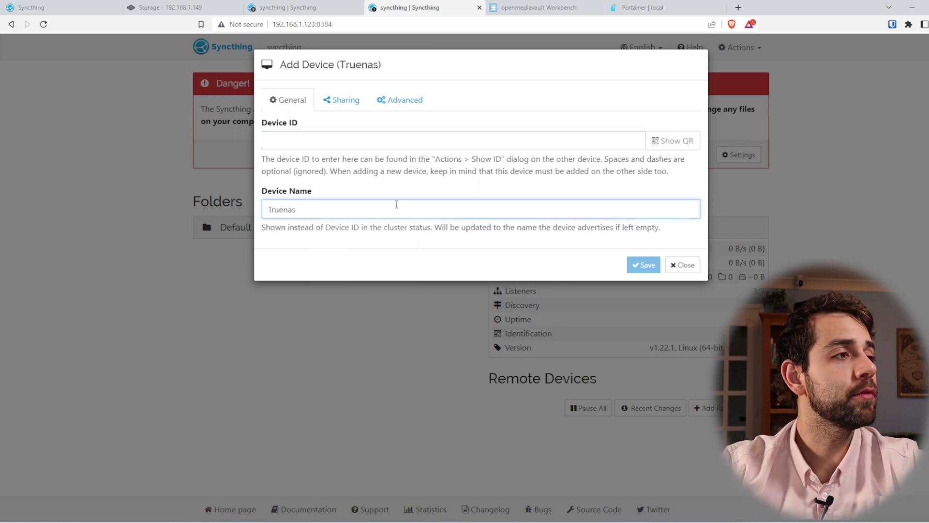
- Copy the device ID from the Syncthing instance at 192.168.1.149:20910 into the Truenas device entry at 192.168.1.123
left_click_drag(276, 190, 369, 190)
left_click(271, 7)
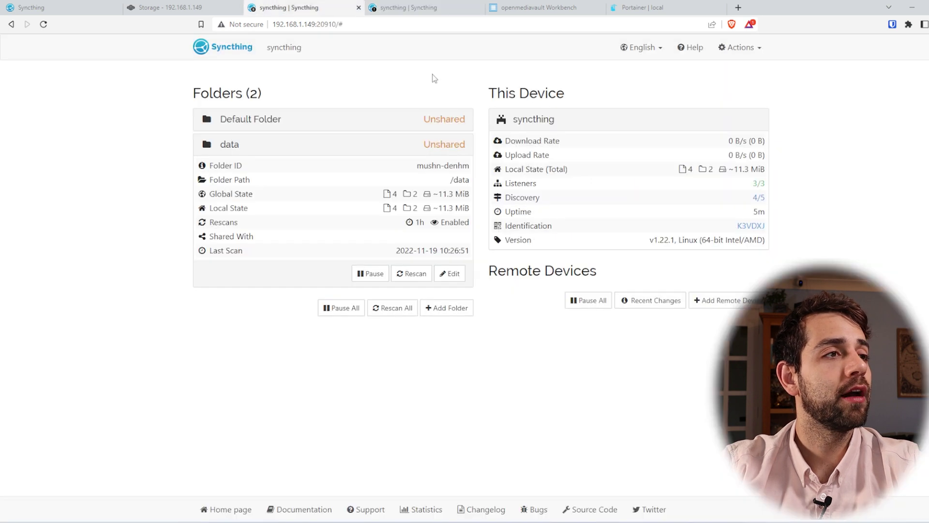
left_click(740, 47)
left_click(726, 85)
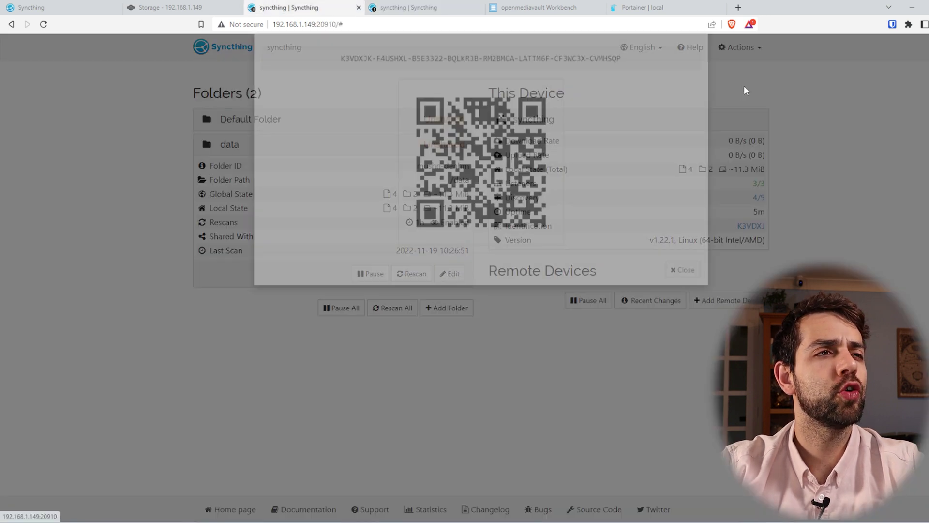
left_click(636, 105)
key("ctrl+c")
left_click(443, 7)
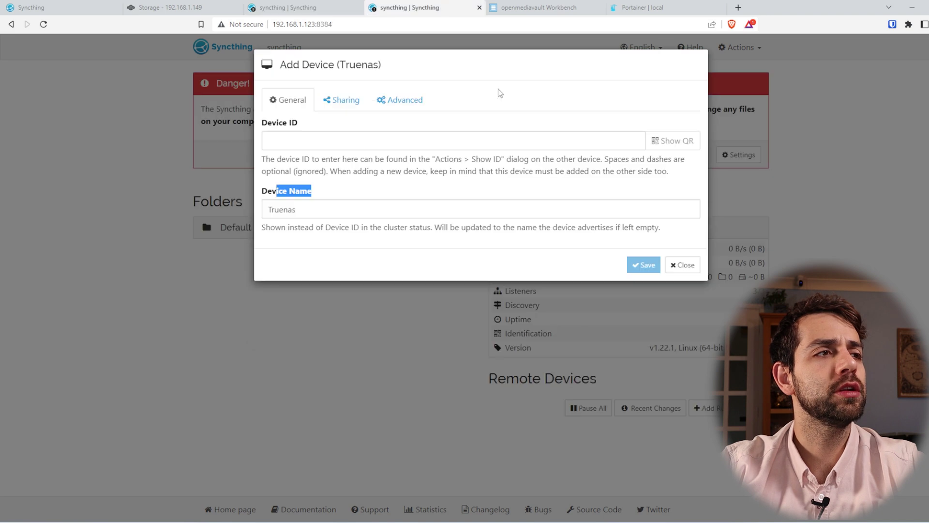
left_click(484, 141)
key("ctrl+v")
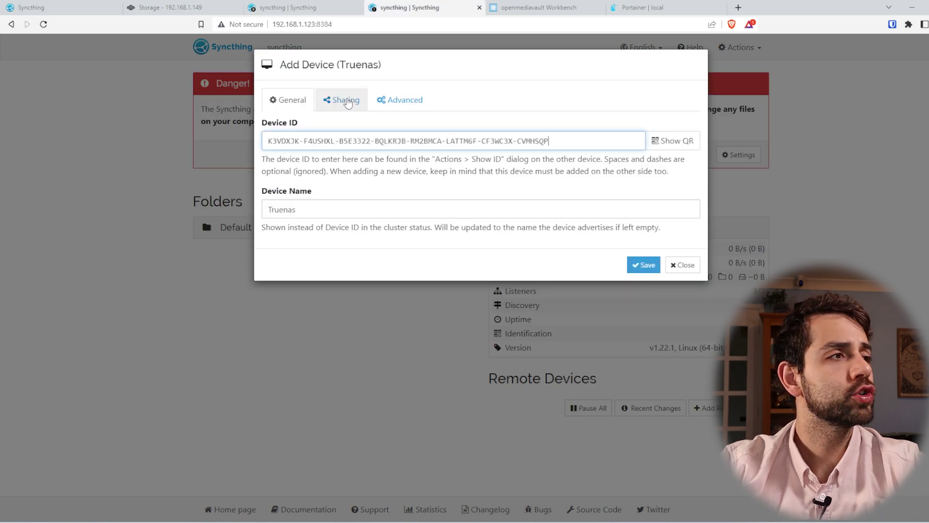
- Enable Auto Accept and Introducer for the Truenas device, review its advanced settings, and save it
left_click(346, 102)
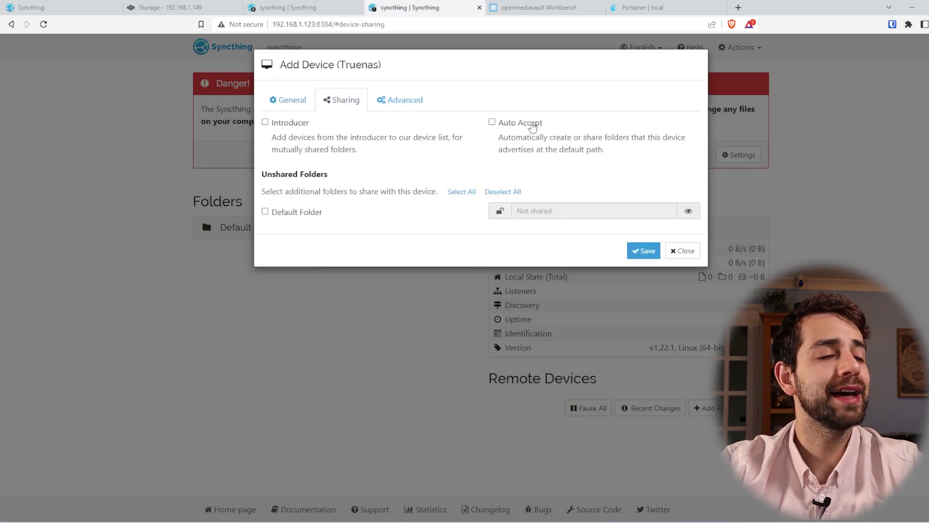
left_click(531, 124)
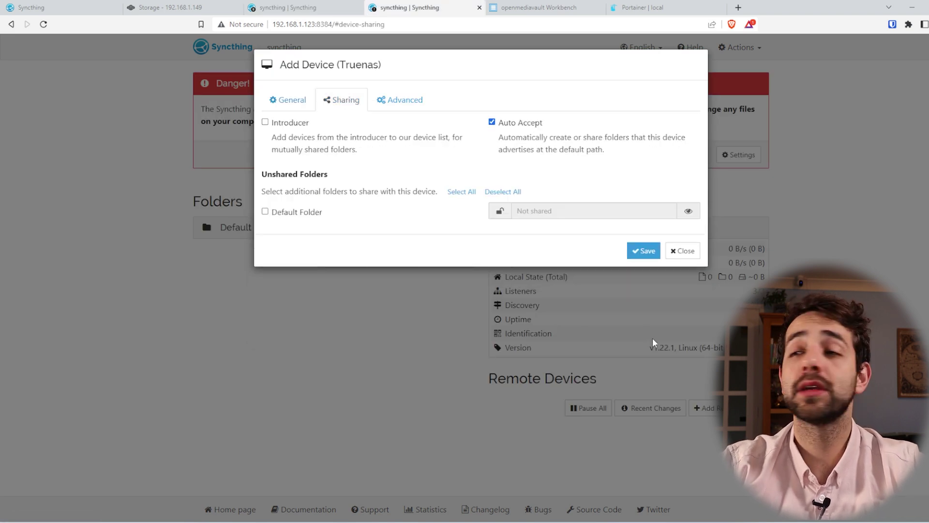
left_click(286, 124)
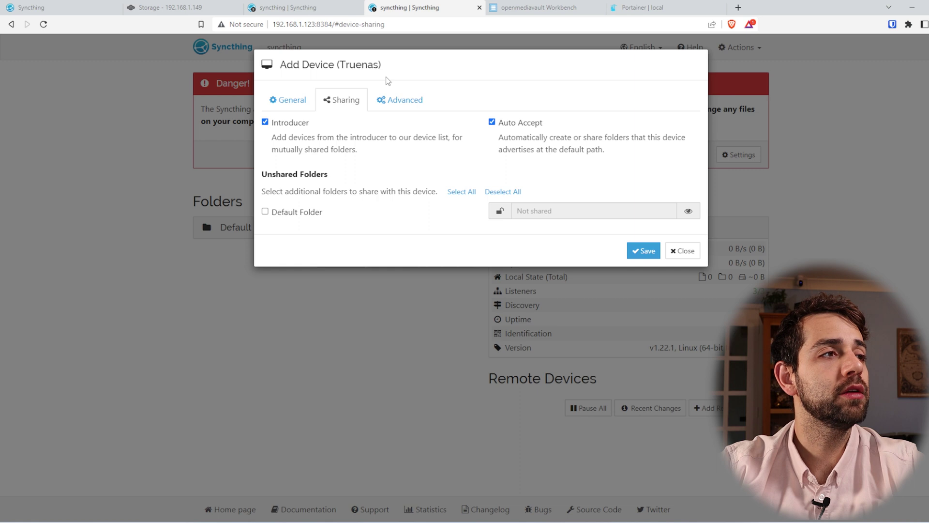
left_click(407, 99)
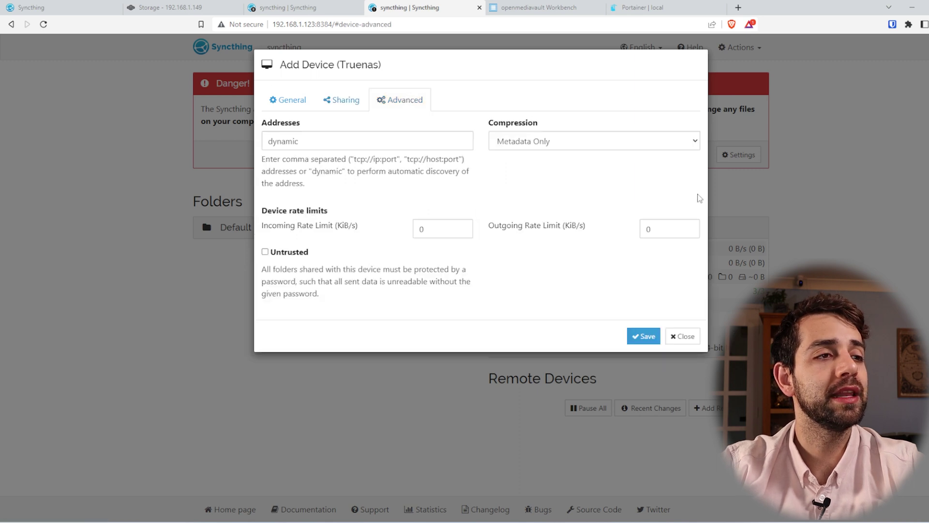
left_click(646, 337)
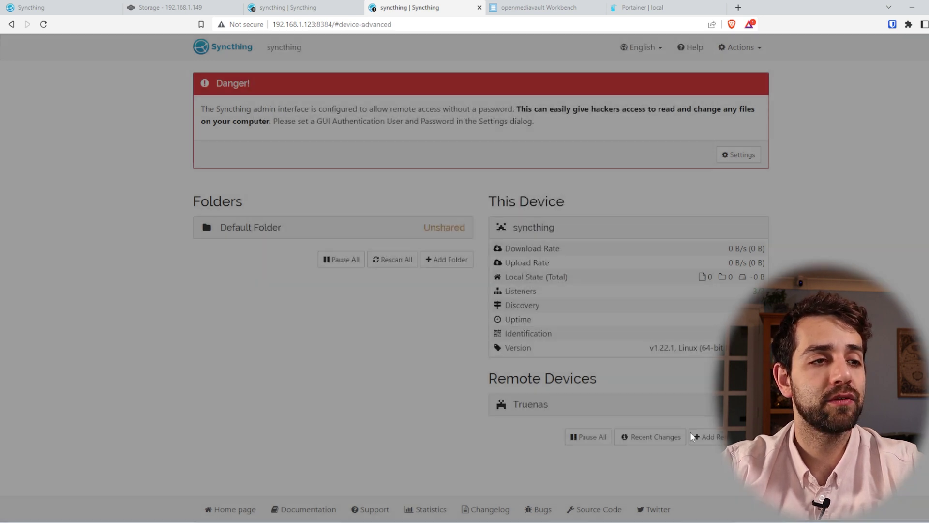
- Inspect the details of the Truenas remote device in the Syncthing instance at 192.168.1.123
left_click(594, 398)
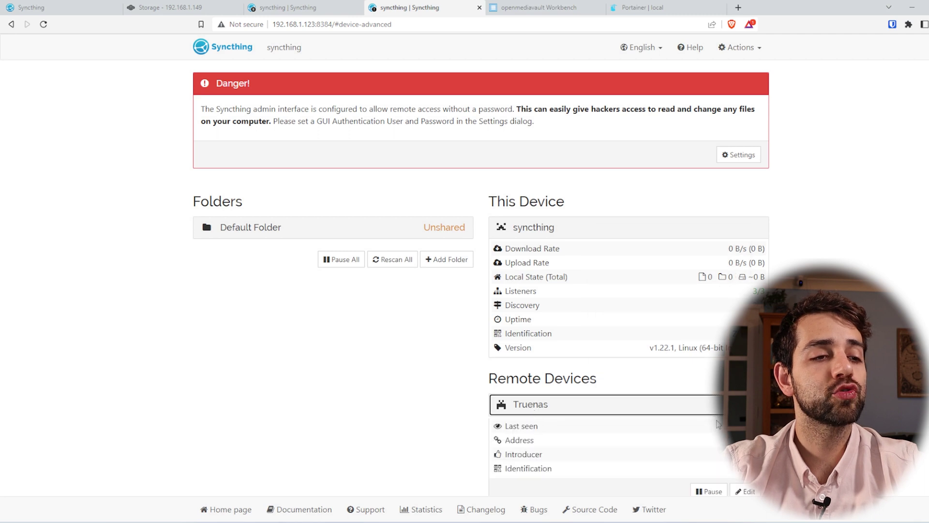
scroll(594, 394, "down", 2)
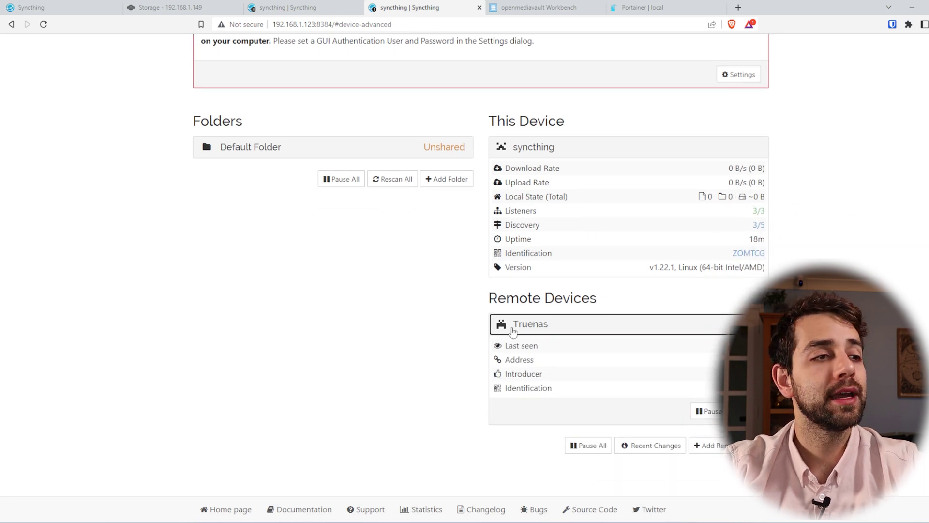
left_click(592, 325)
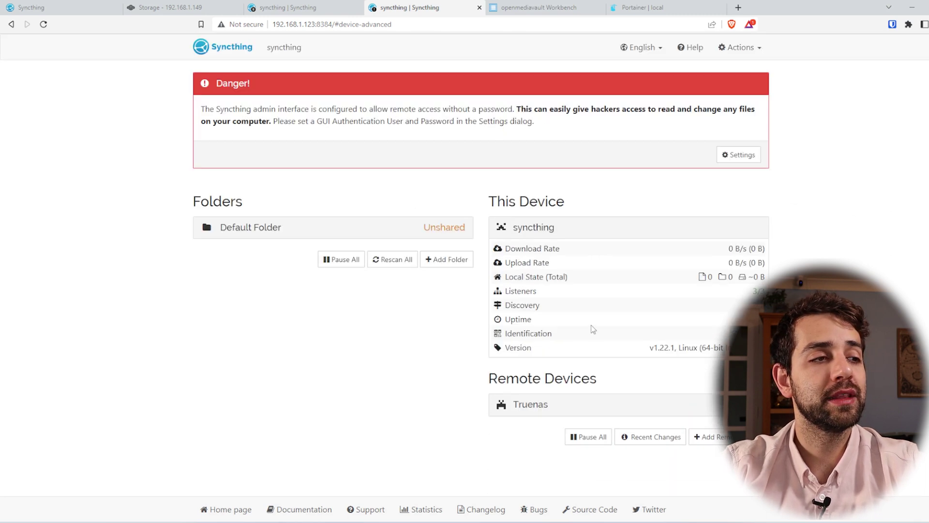
left_click(527, 409)
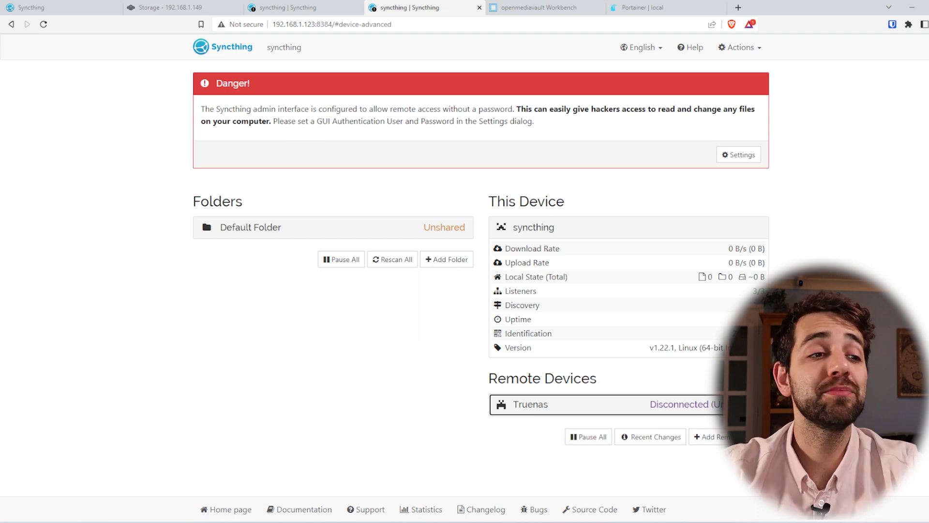
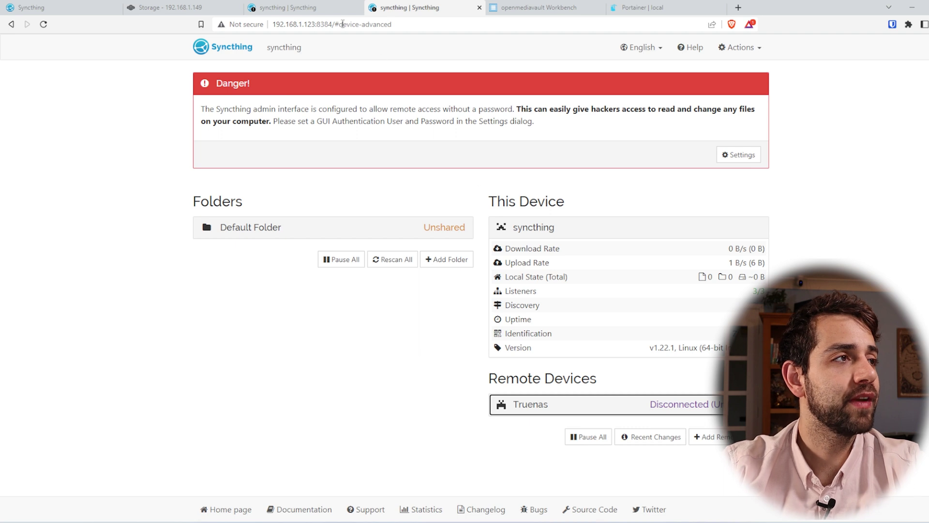
- Accept the new device request in the Syncthing instance at 192.168.1.149, enabling Auto Accept and Introducer for the device
left_click_drag(229, 107, 662, 110)
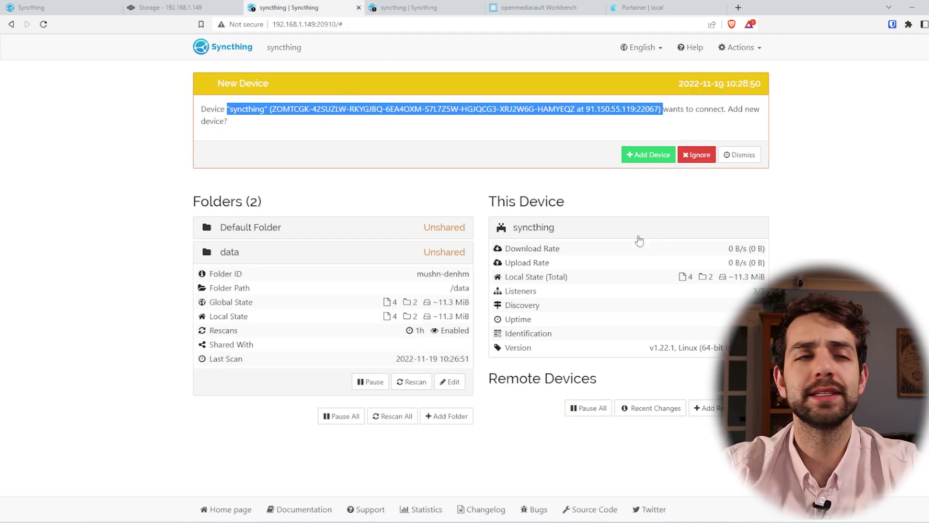
left_click(651, 155)
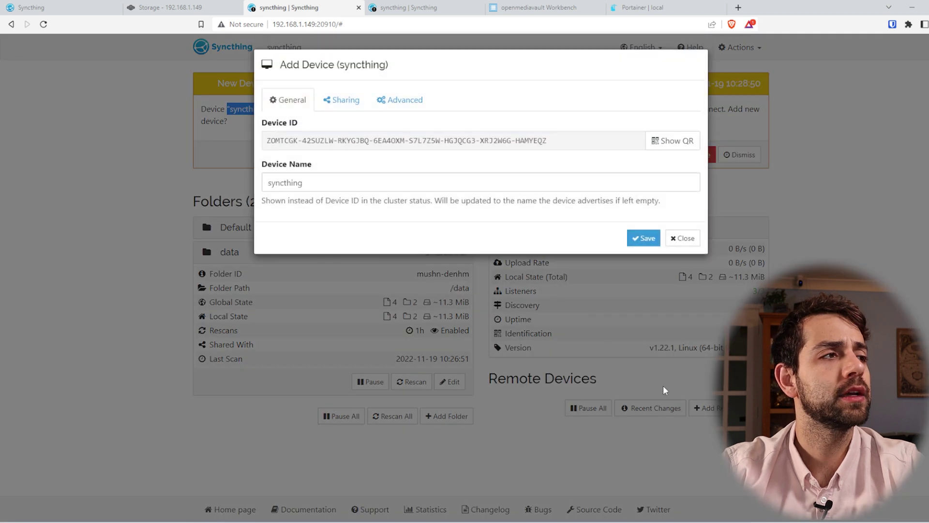
left_click(342, 100)
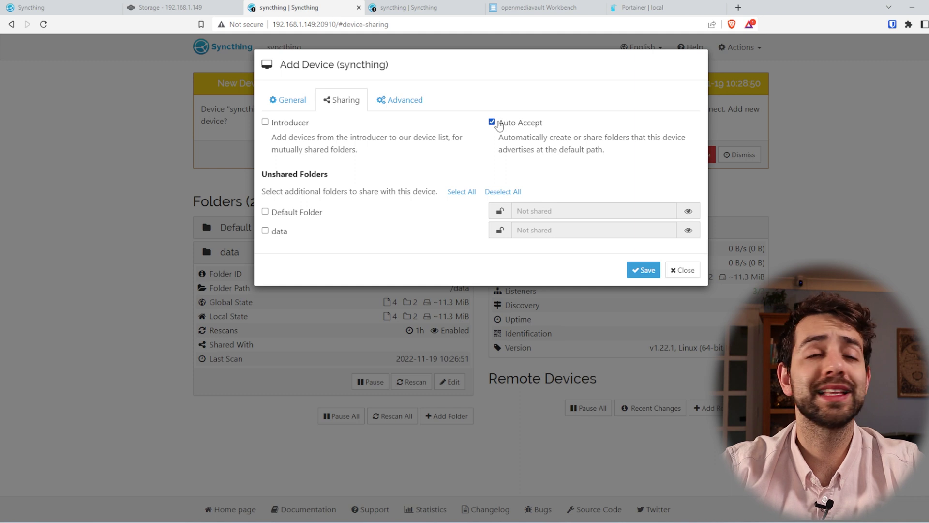
left_click(287, 124)
right_click(287, 125)
left_click(479, 107)
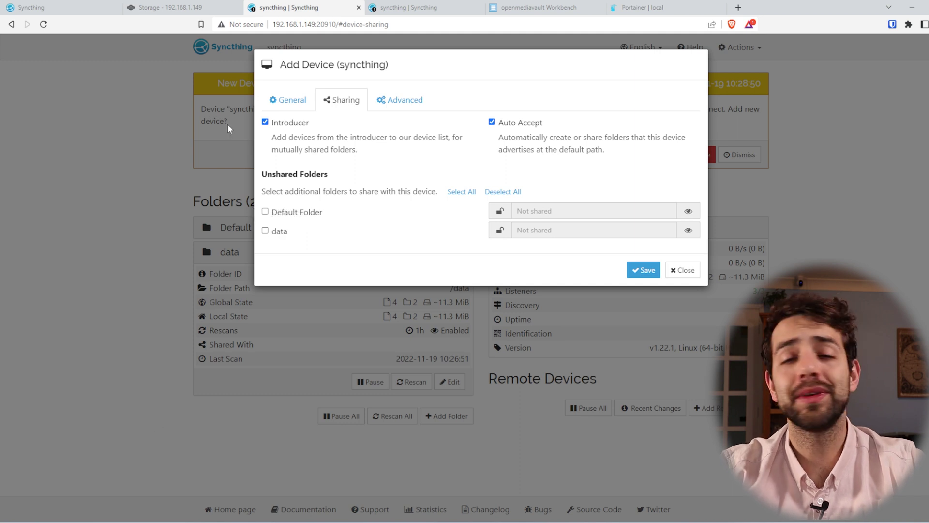
- Share the data folder with the new syncthing device, review the advanced settings, and save the device
left_click(269, 238)
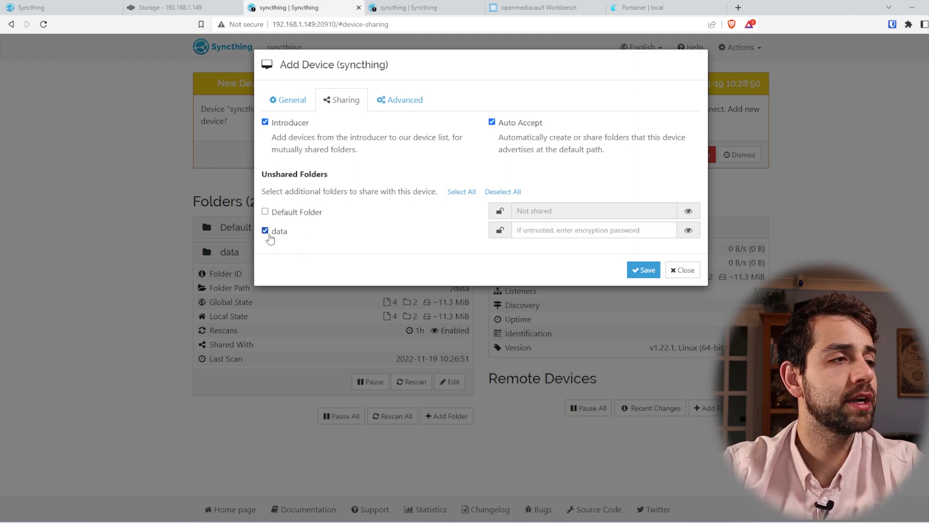
left_click(573, 227)
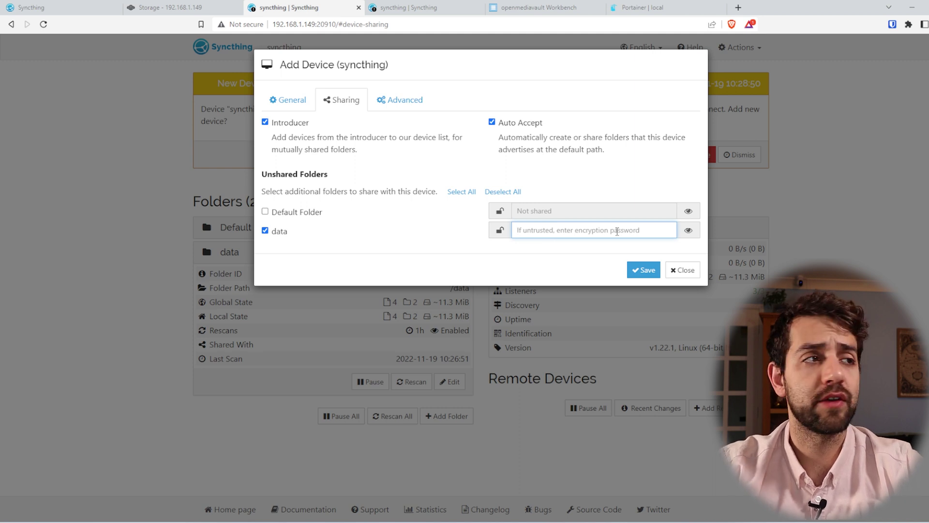
left_click(395, 99)
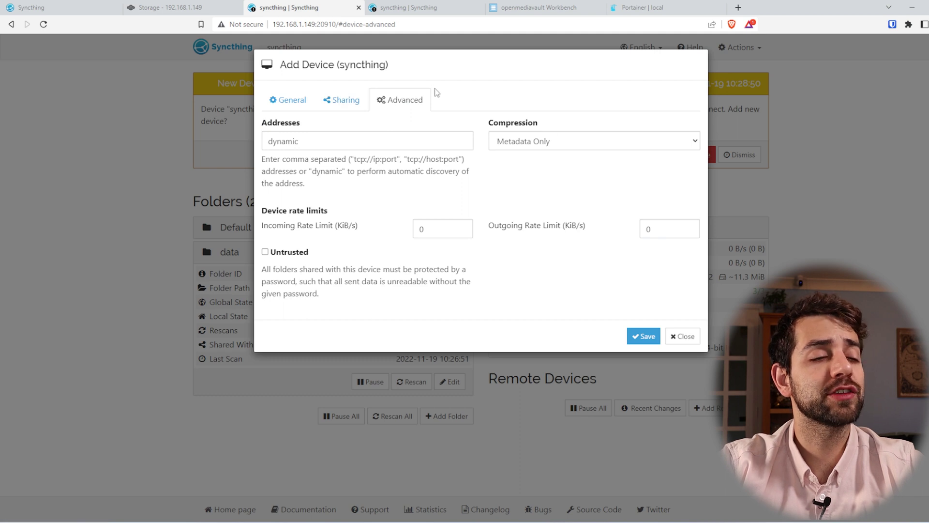
left_click(645, 338)
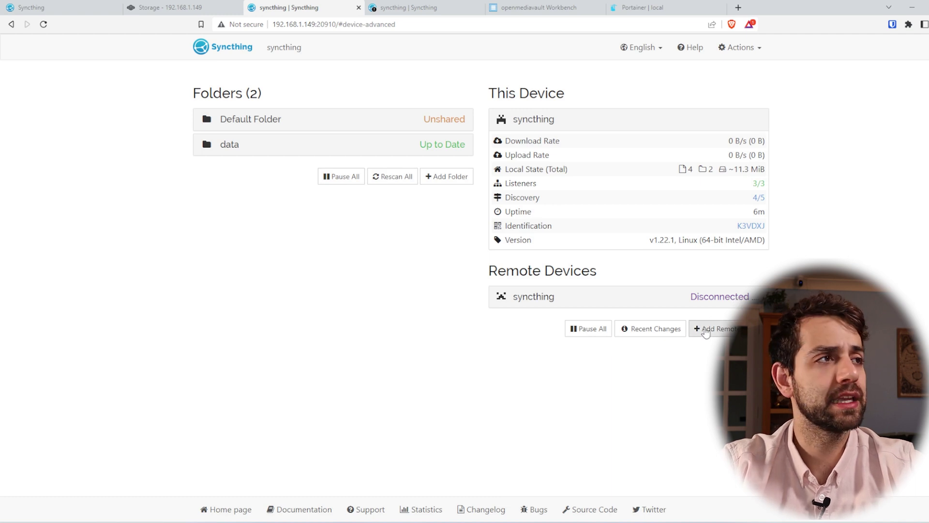
- Check the connection on both Syncthing instances and dismiss the introducer notice on each
left_click(425, 7)
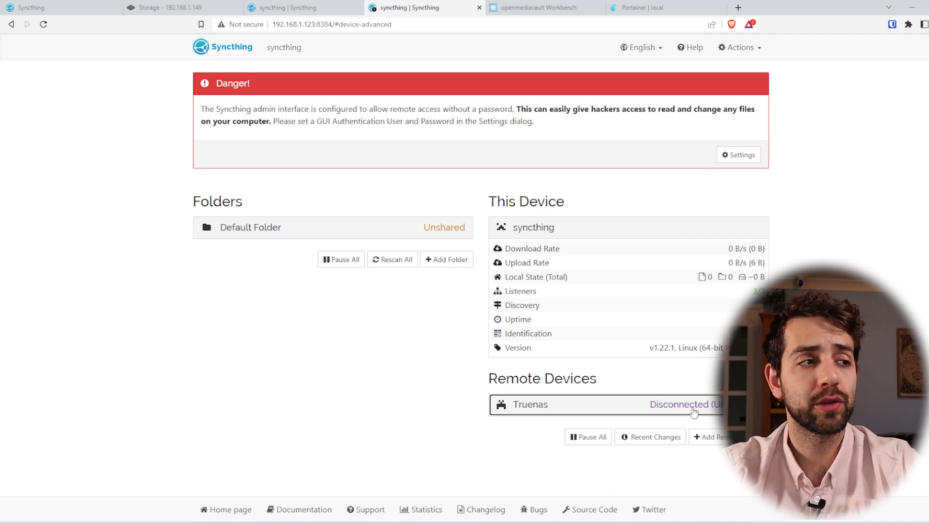
key("ctrl+shift+Tab")
left_click_drag(234, 109, 704, 110)
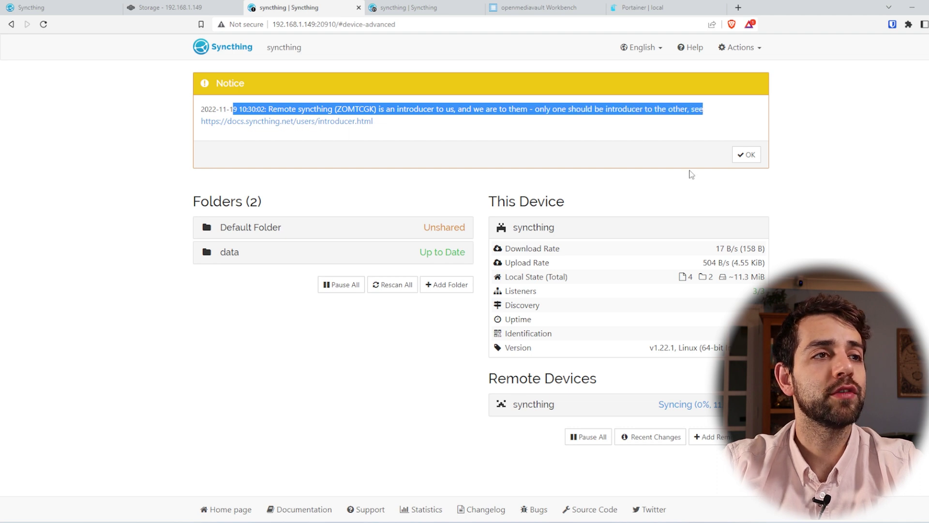
left_click(750, 162)
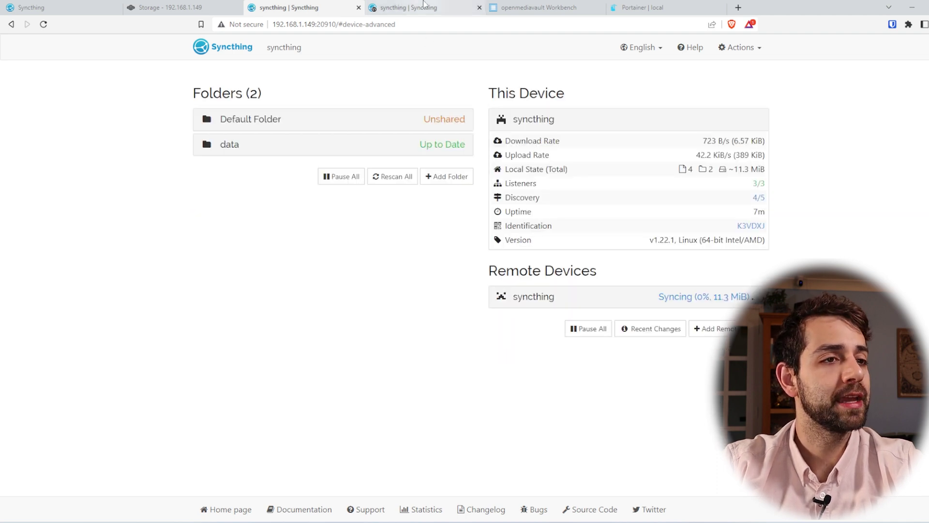
left_click(428, 11)
scroll(357, 419, "down", 2)
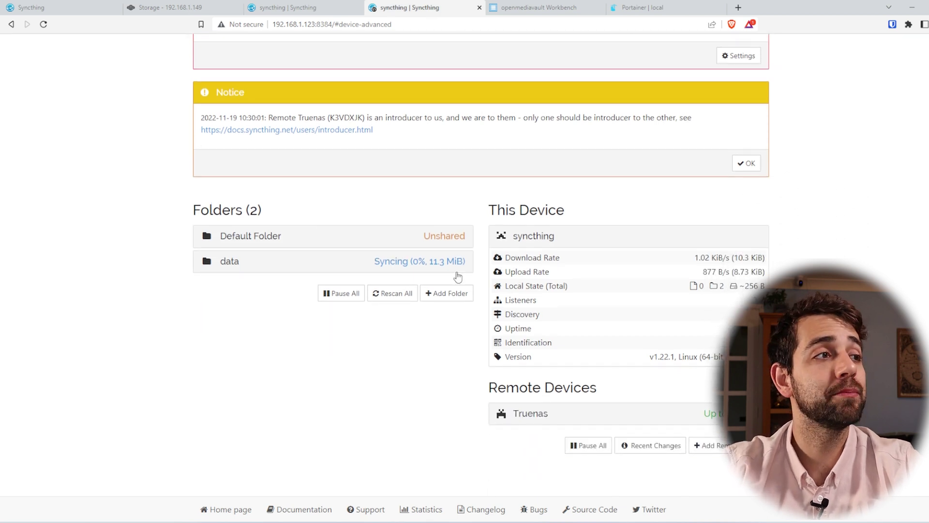
left_click(745, 163)
- Set the data folder at 192.168.1.123 to Simple File Versioning with clean out after 7 days, and save it
left_click(427, 255)
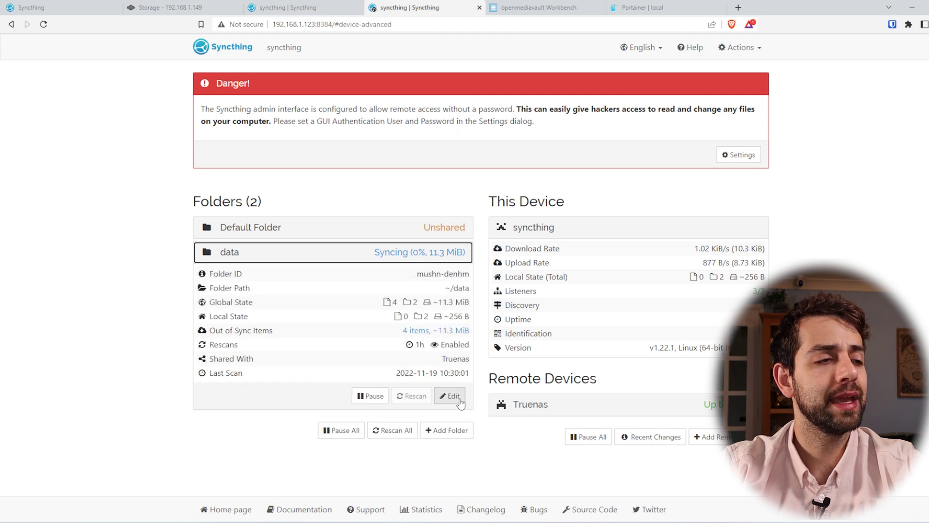
left_click(458, 397)
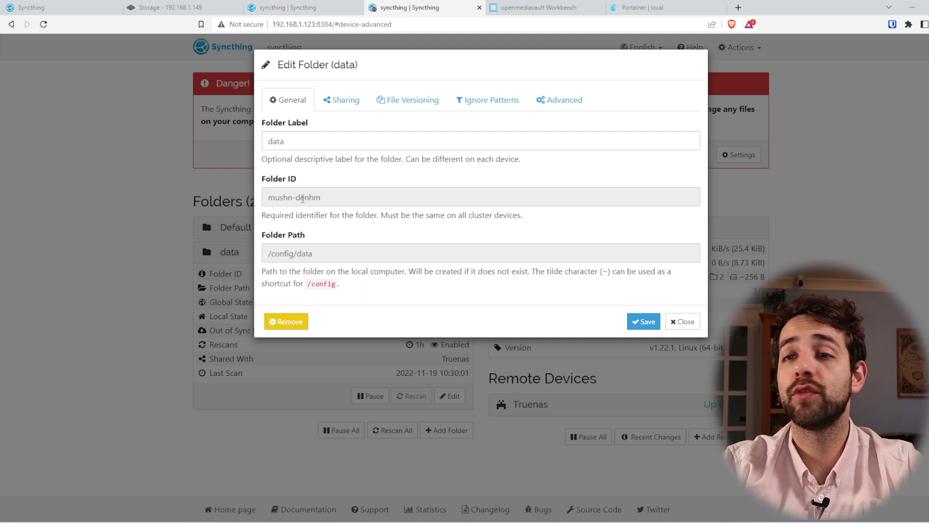
left_click(421, 108)
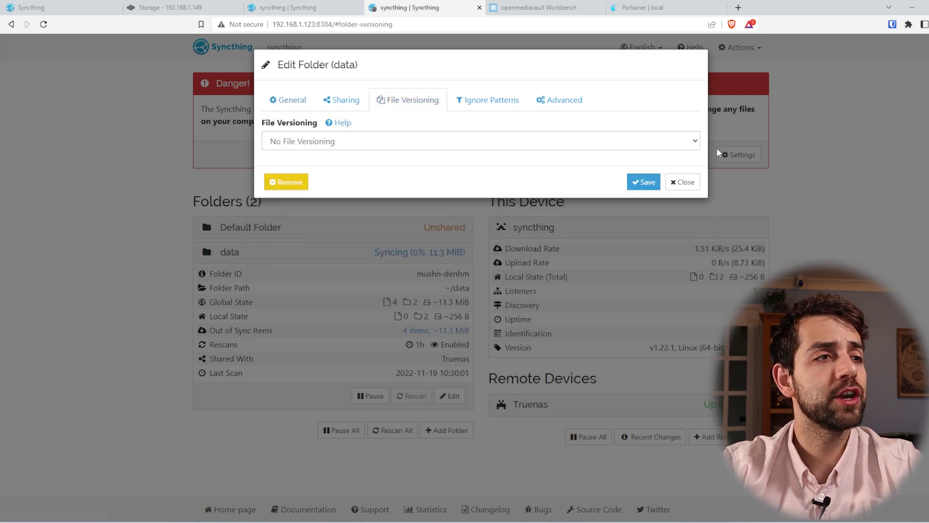
left_click(695, 141)
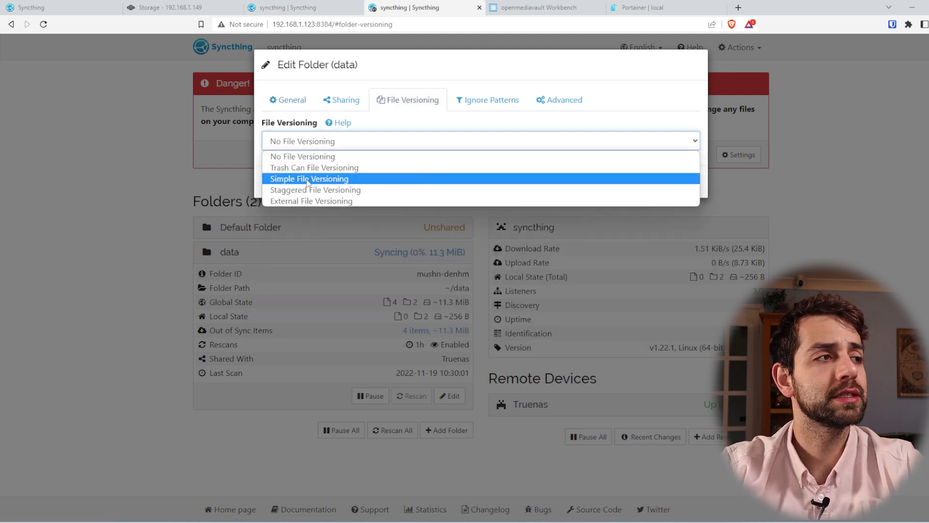
left_click(308, 178)
double_click(656, 198)
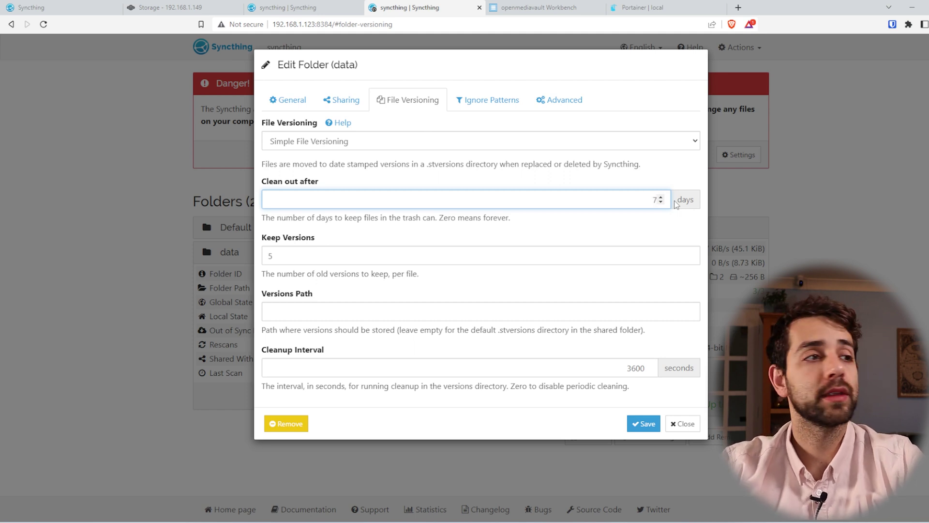
key("Tab")
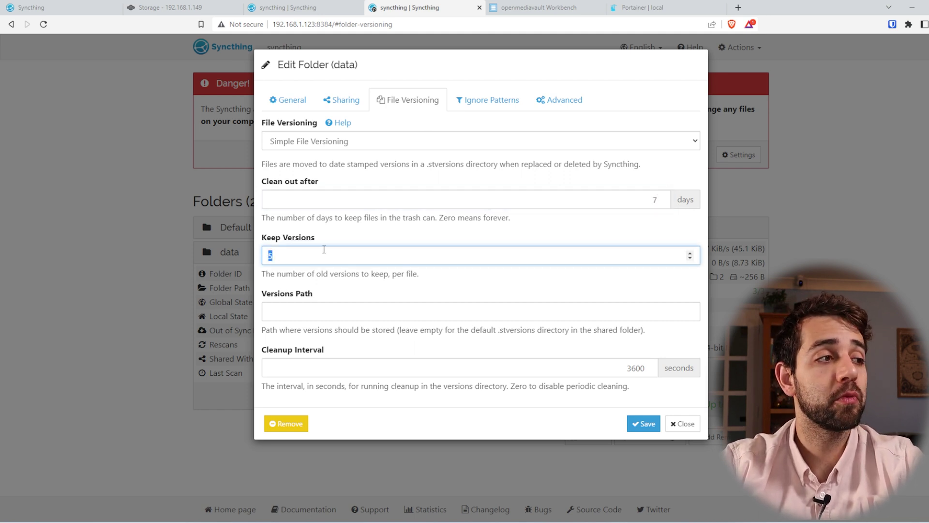
left_click(642, 423)
- Check the data folder's sync details at 192.168.1.123, and view the TrueNAS Syncthing instance at 192.168.1.149
left_click(454, 258)
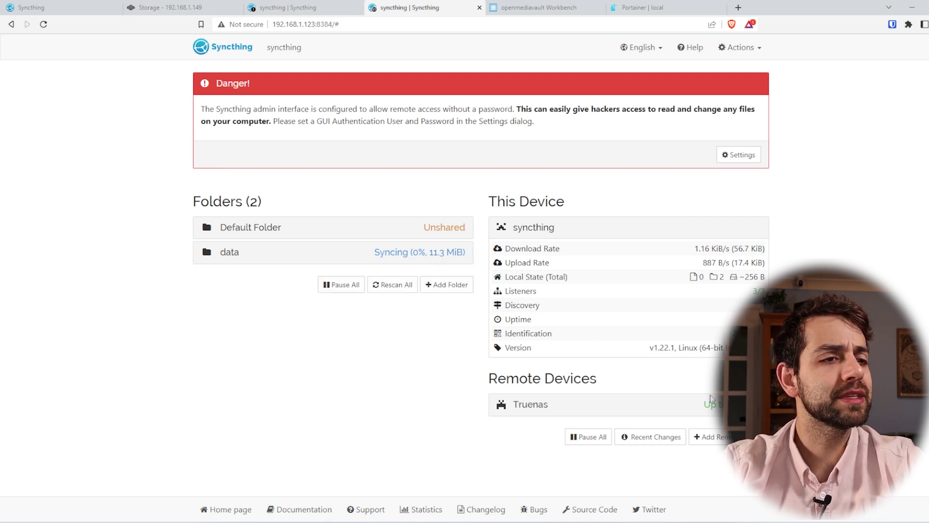
left_click(406, 262)
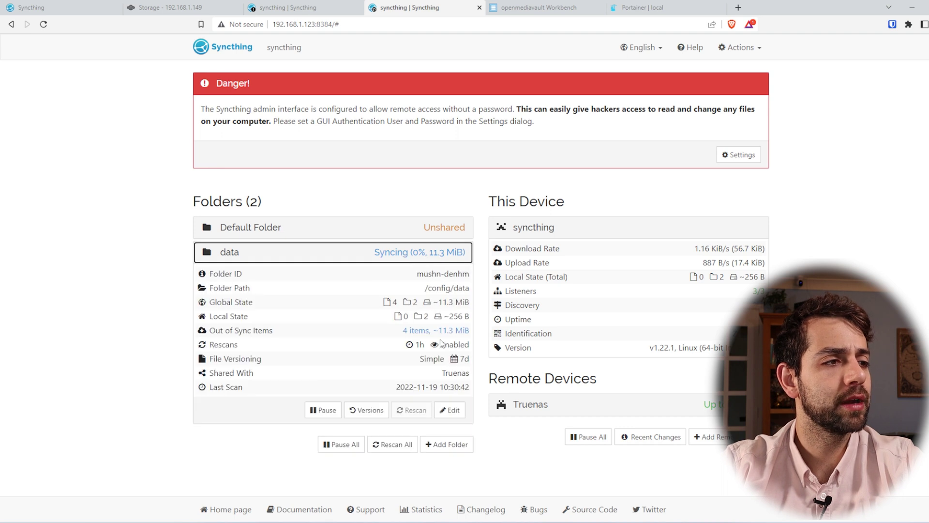
left_click(333, 7)
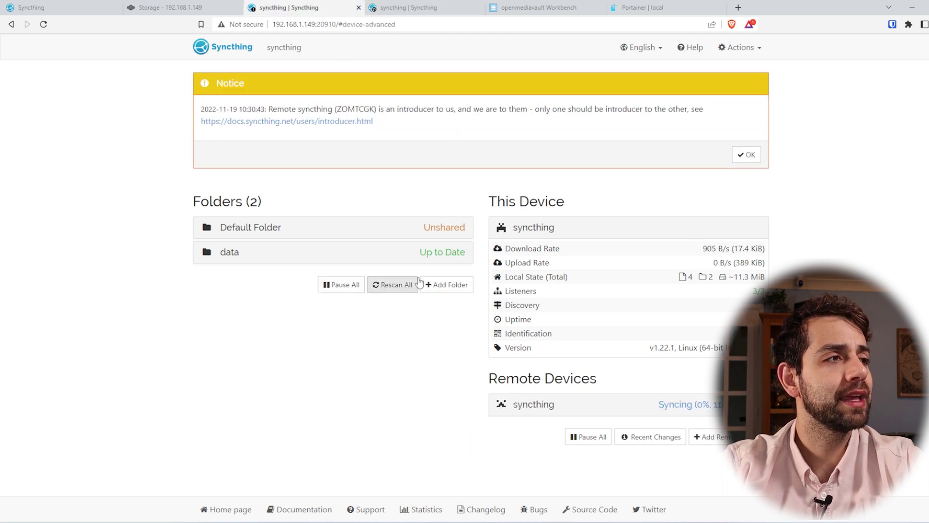
- Dismiss the introducer notice on the TrueNAS Syncthing instance at 192.168.1.149 and rescan its data folder
left_click(749, 154)
left_click(684, 297)
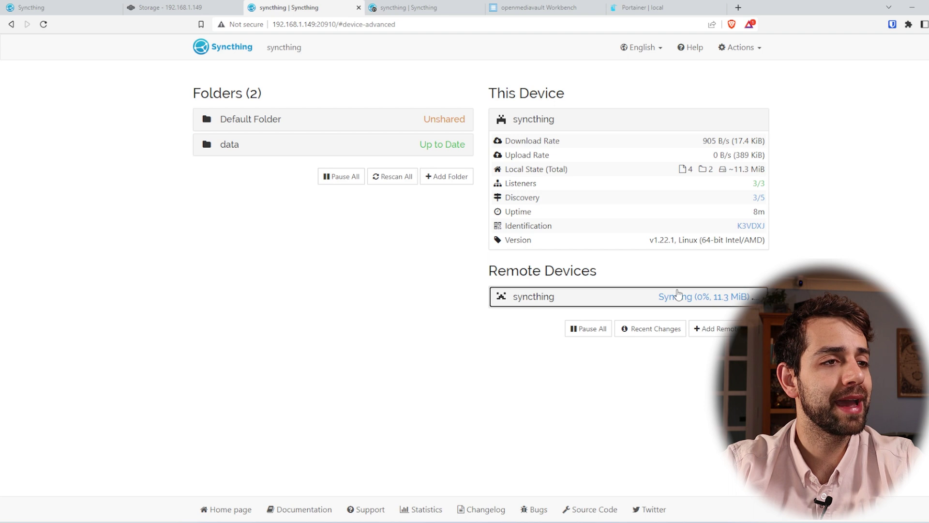
left_click(699, 297)
left_click(373, 146)
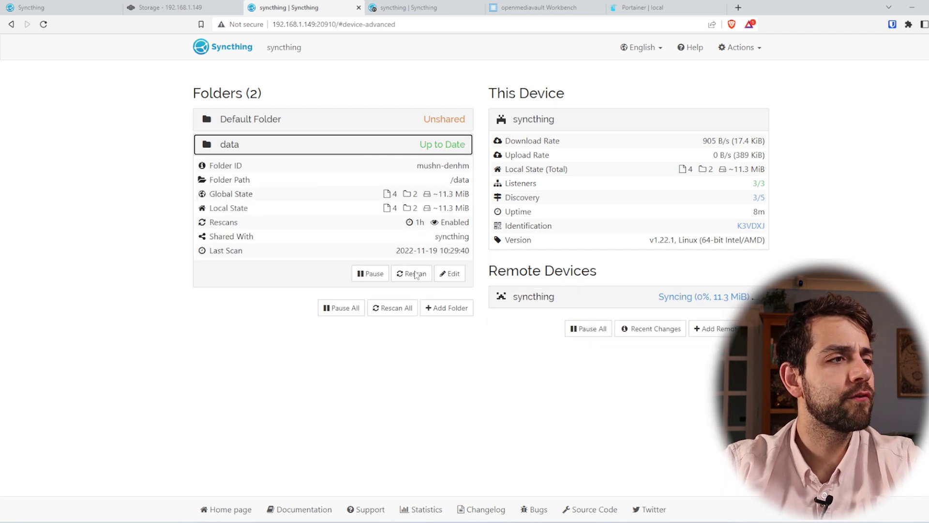
left_click(411, 274)
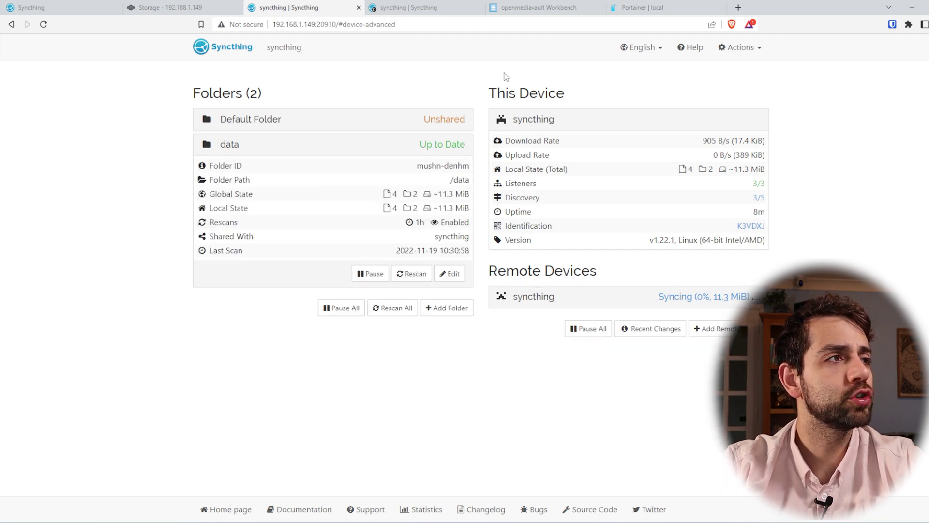
- Check the data folder's sync and versioning details on the Syncthing instance at 192.168.1.123, including its stored versions
left_click(436, 6)
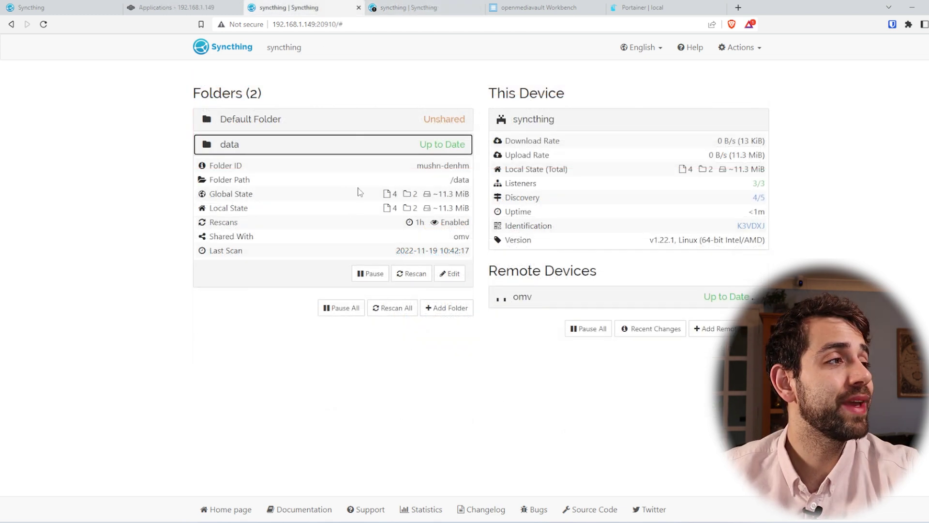
left_click(436, 6)
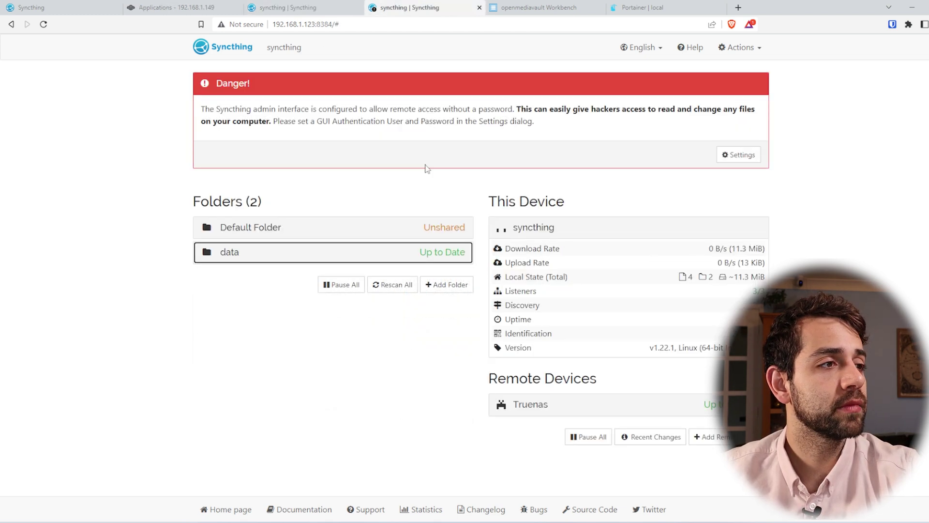
left_click(420, 251)
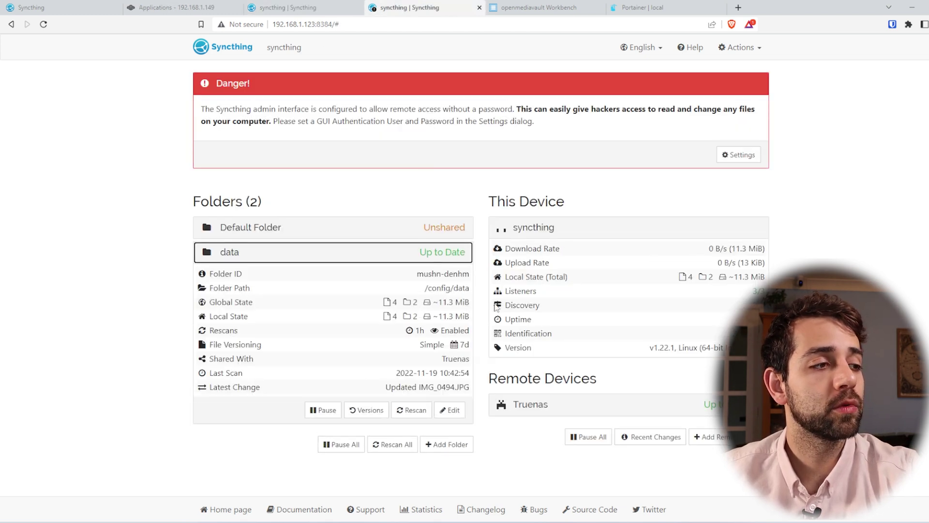
left_click(367, 409)
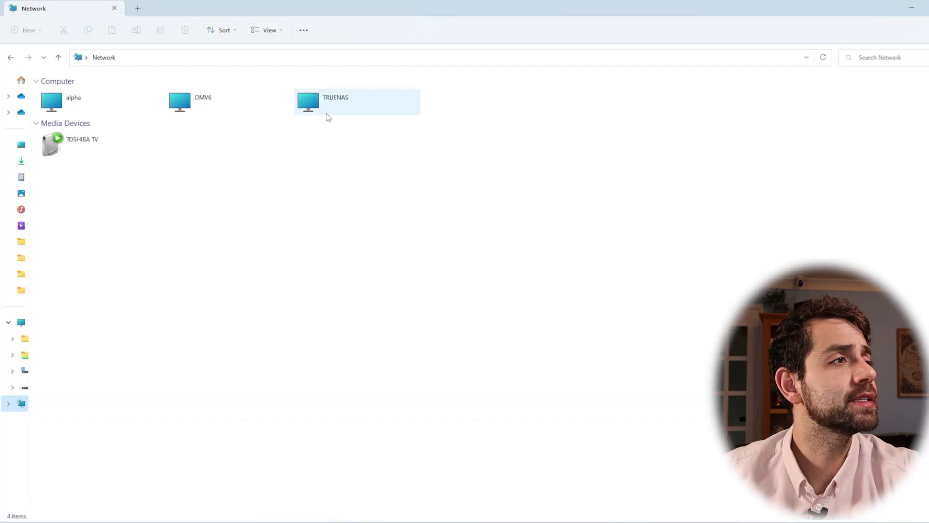
- In File Explorer, delete all the images in the Photos folder of the data share on TRUENAS
double_click(332, 102)
double_click(72, 90)
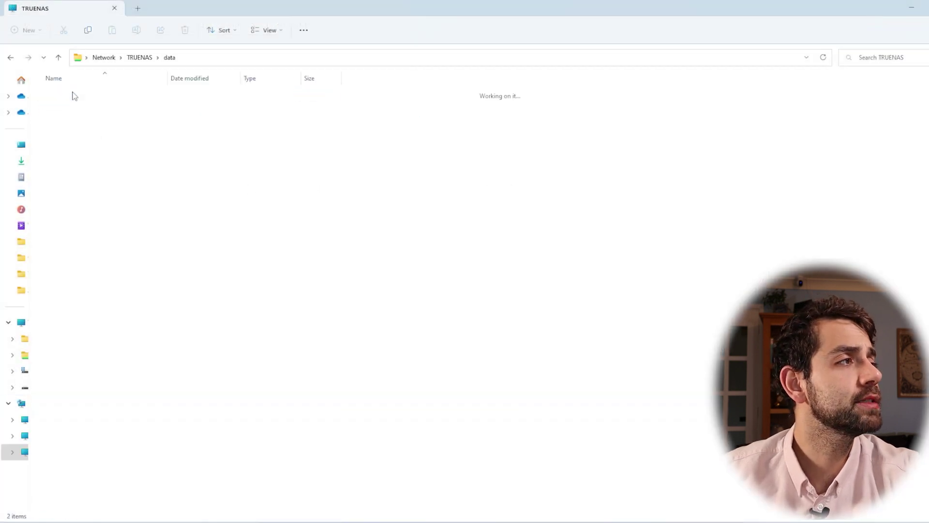
double_click(74, 109)
left_click_drag(97, 222, 5, 2)
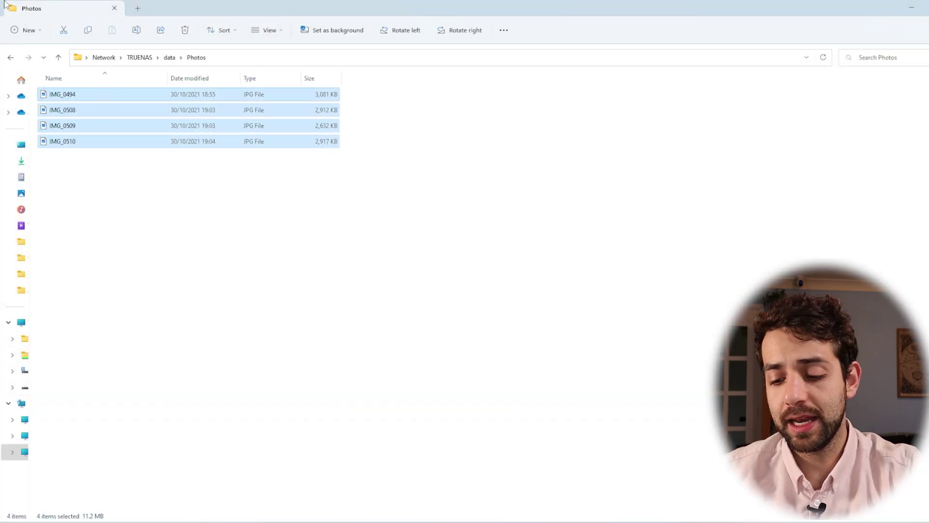
key("Delete")
key("Return")
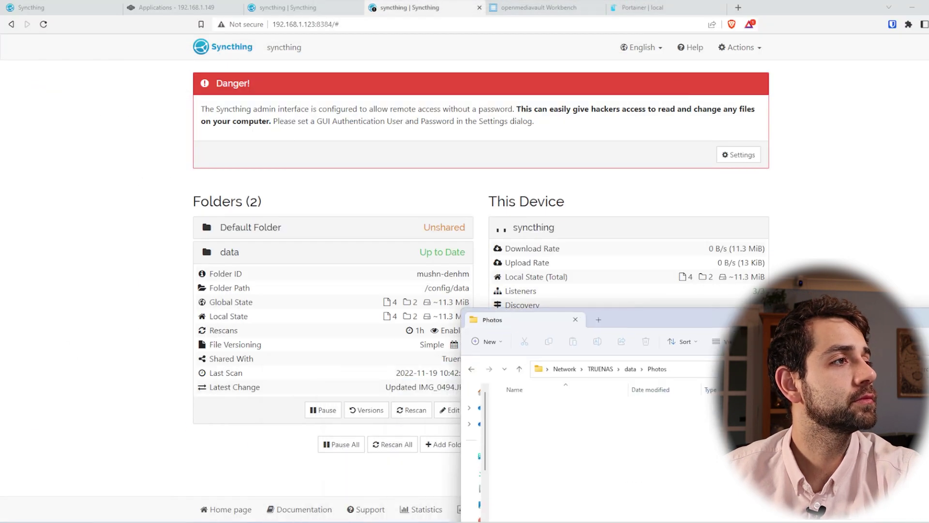
- Rescan the data folder at 192.168.1.149 and check its global and local state on both Syncthing instances
left_click(287, 5)
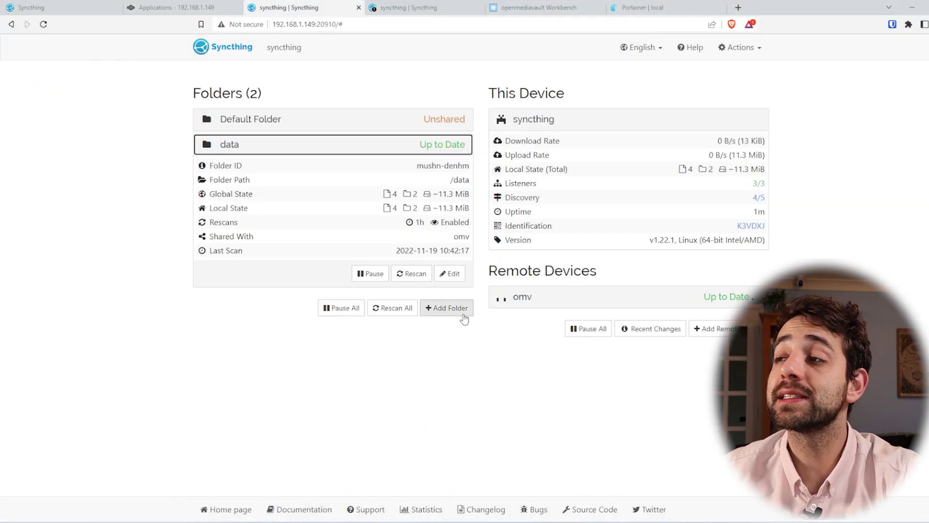
left_click(413, 273)
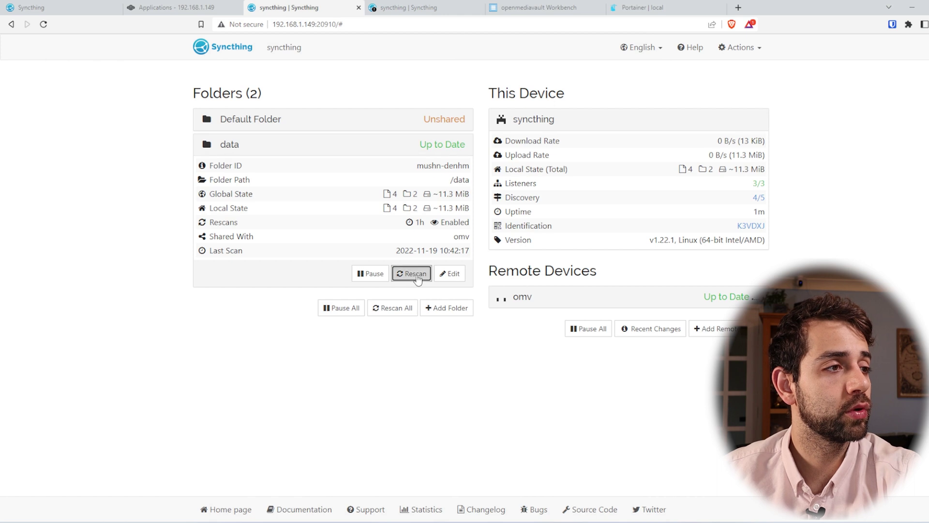
left_click_drag(480, 194, 472, 263)
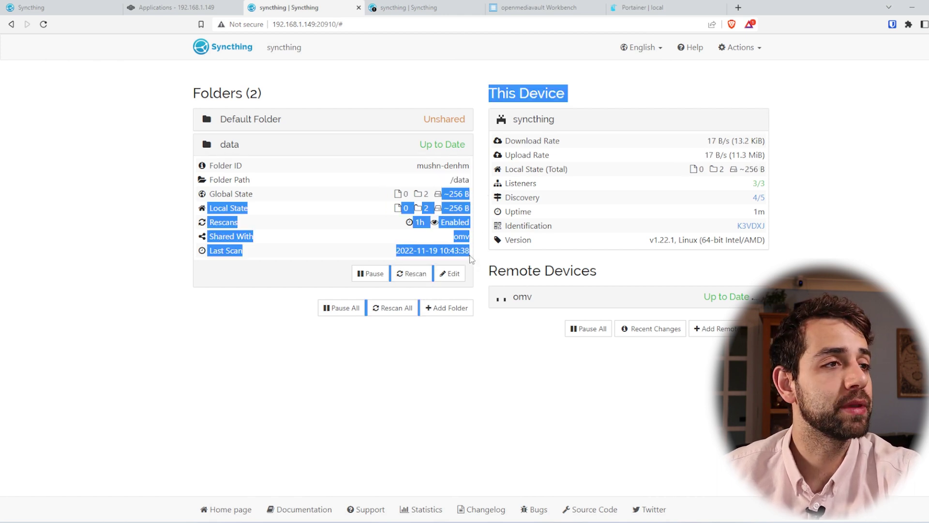
left_click(447, 4)
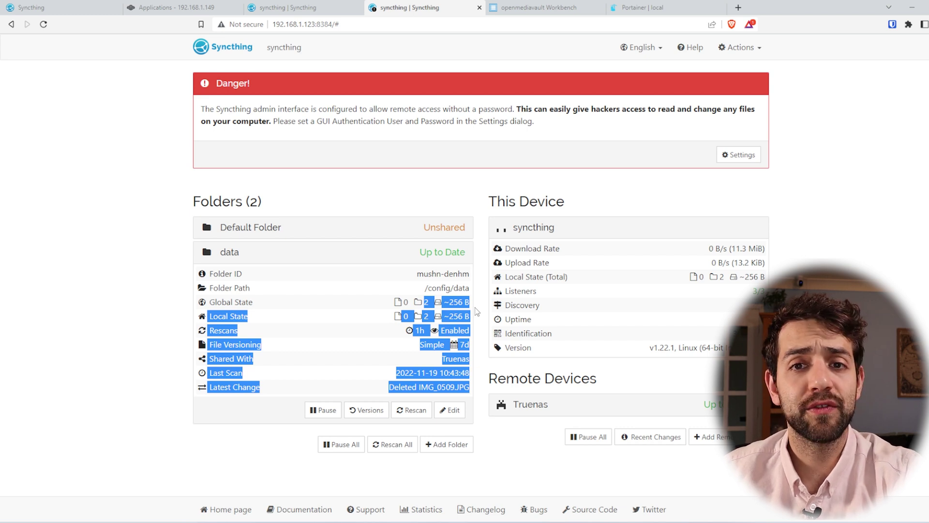
- Restore the latest version of all files in the data folder's Photos directory at 192.168.1.123
left_click(366, 410)
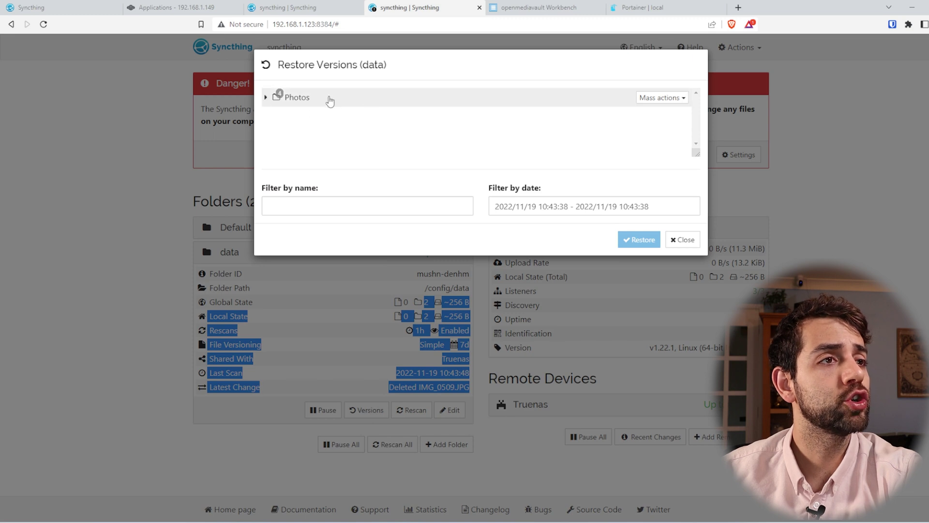
left_click(277, 97)
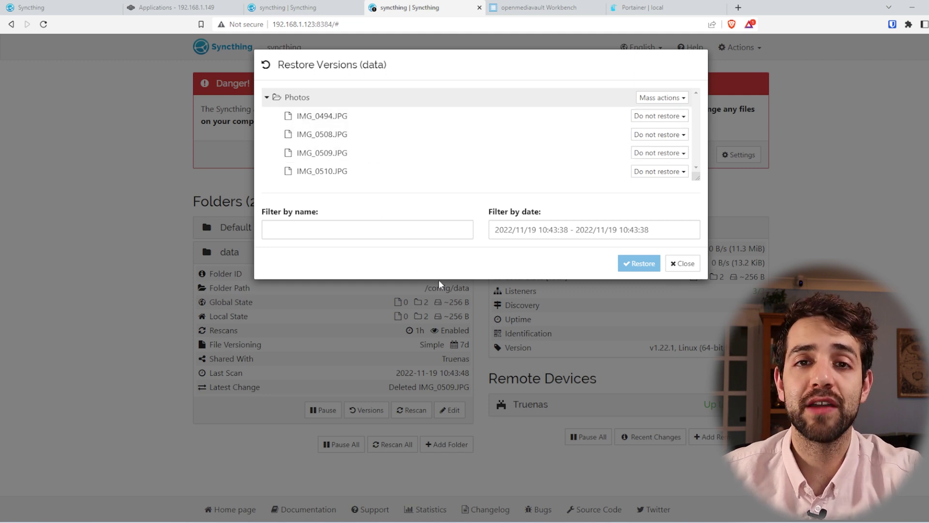
left_click(683, 117)
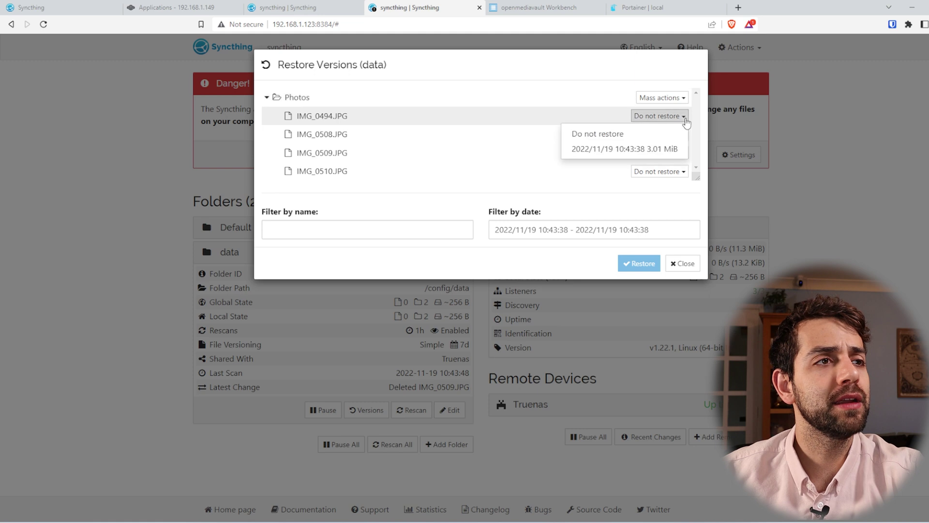
left_click(667, 98)
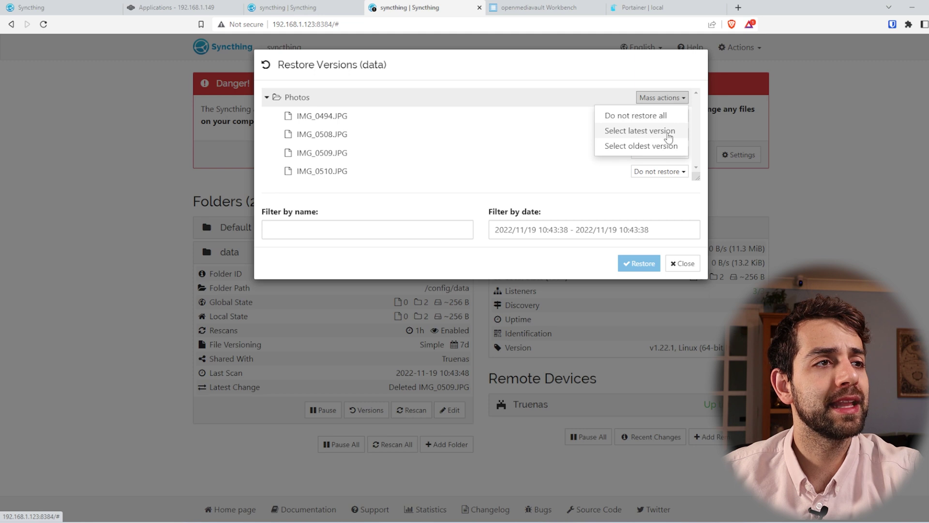
left_click(668, 131)
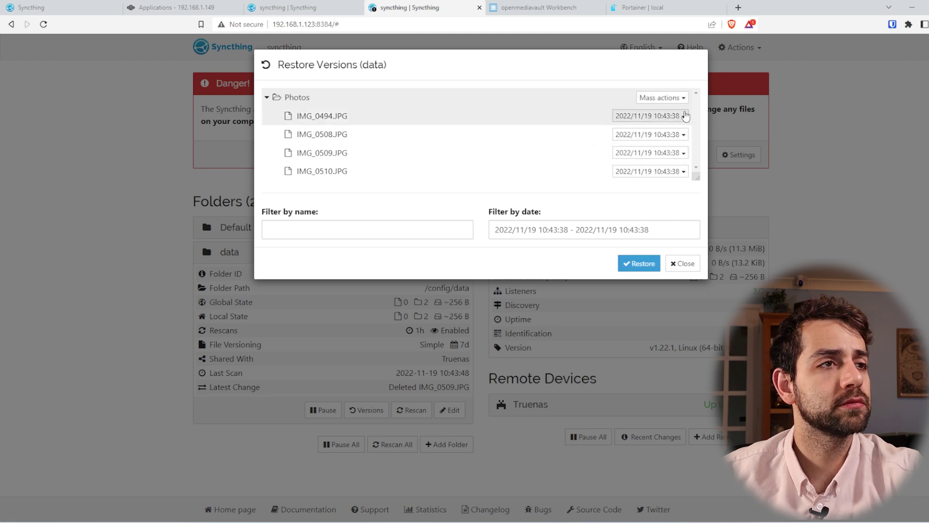
left_click(684, 116)
left_click(685, 116)
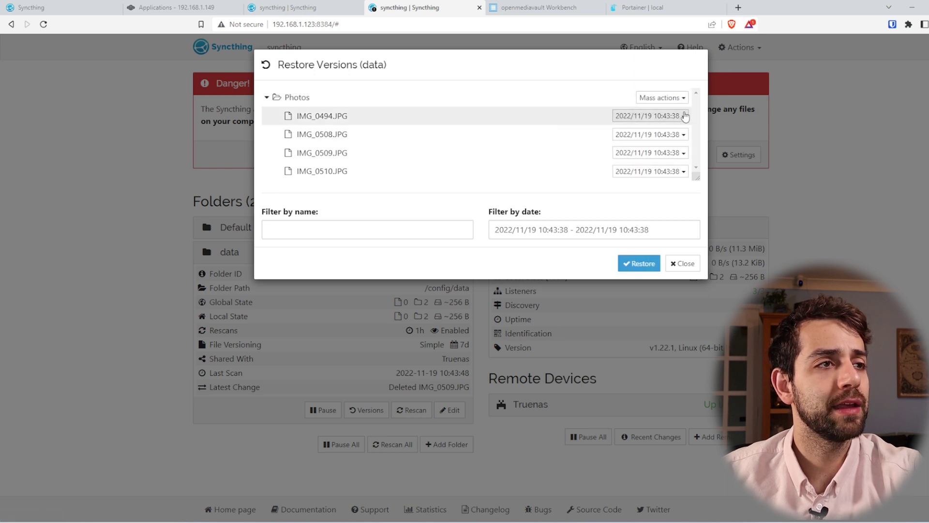
left_click(647, 263)
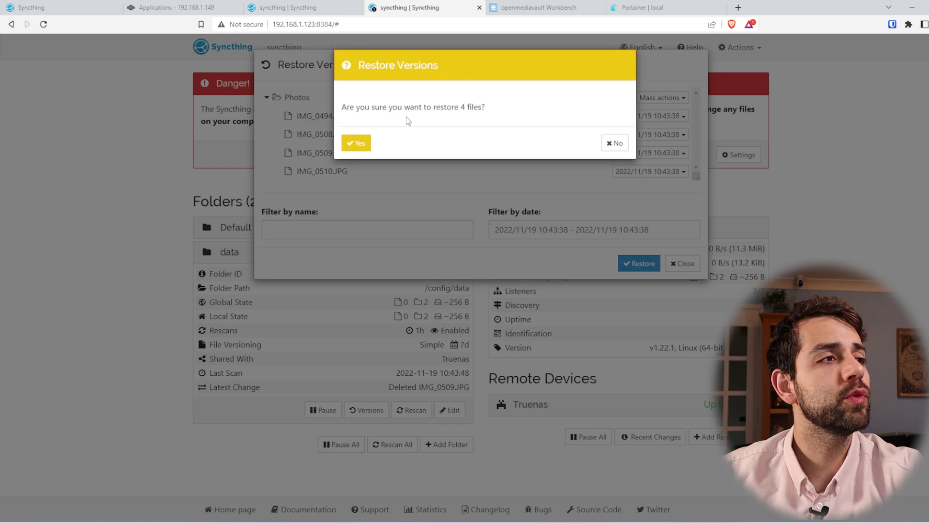
left_click(358, 144)
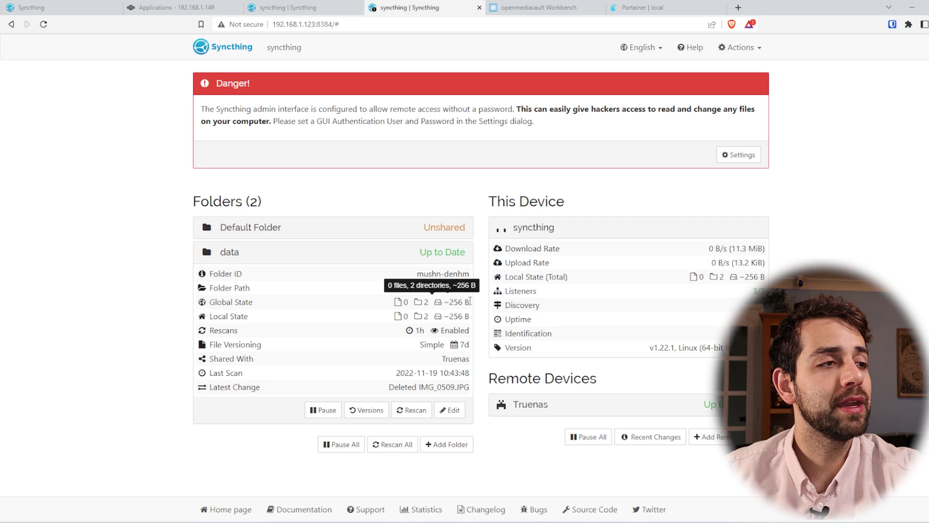
- Rescan the data folder on both Syncthing instances and check the Photos folder on TRUENAS for the restored images
left_click(411, 410)
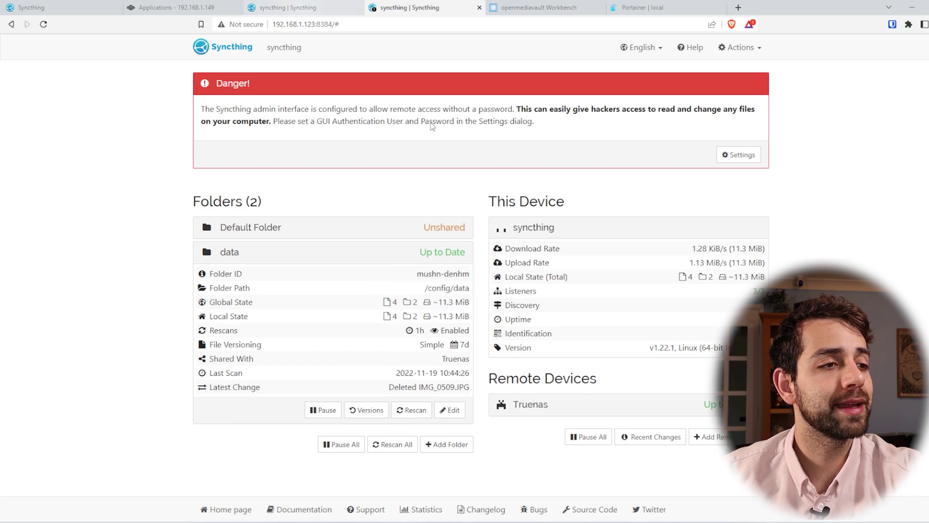
left_click(334, 8)
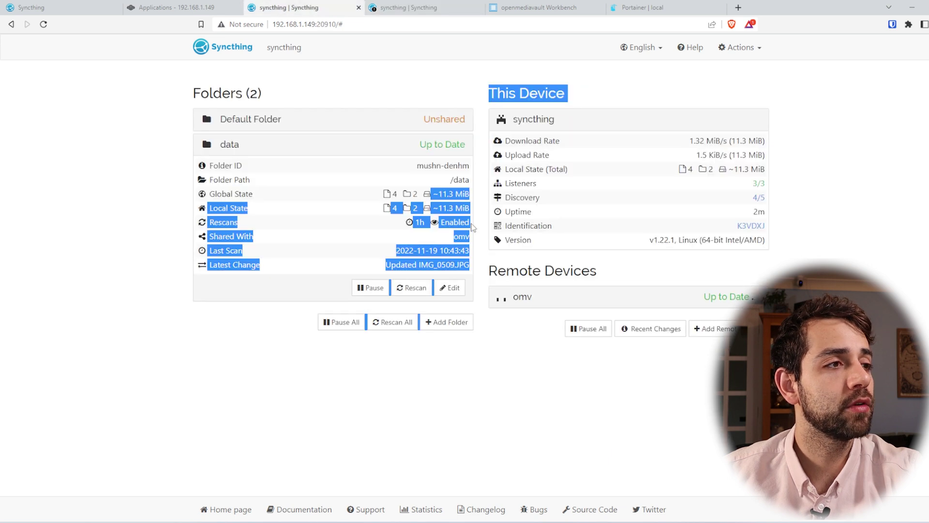
left_click(446, 280)
left_click(411, 288)
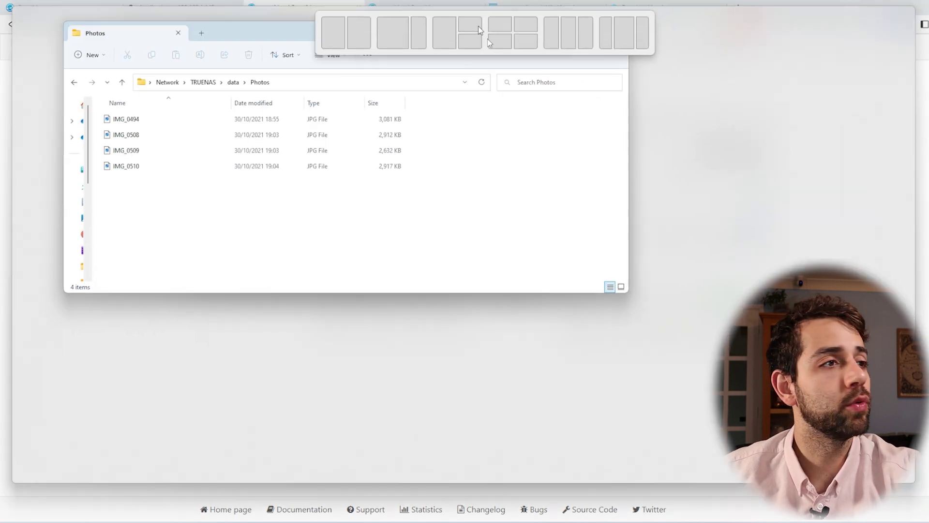
left_click_drag(478, 26, 632, 100)
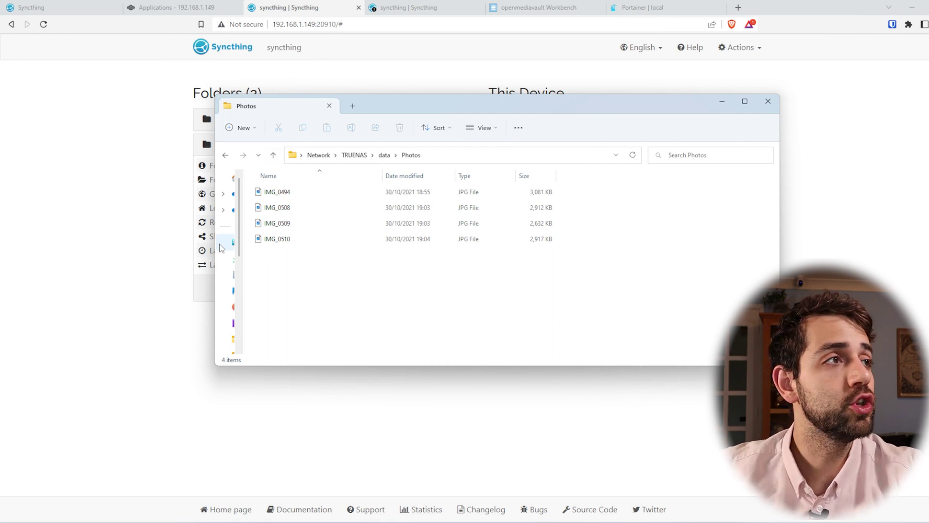
left_click(395, 7)
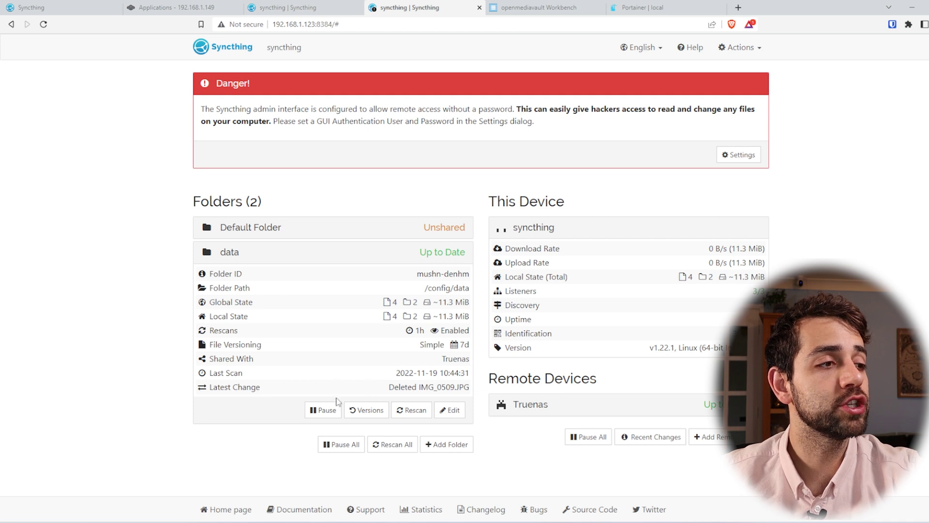